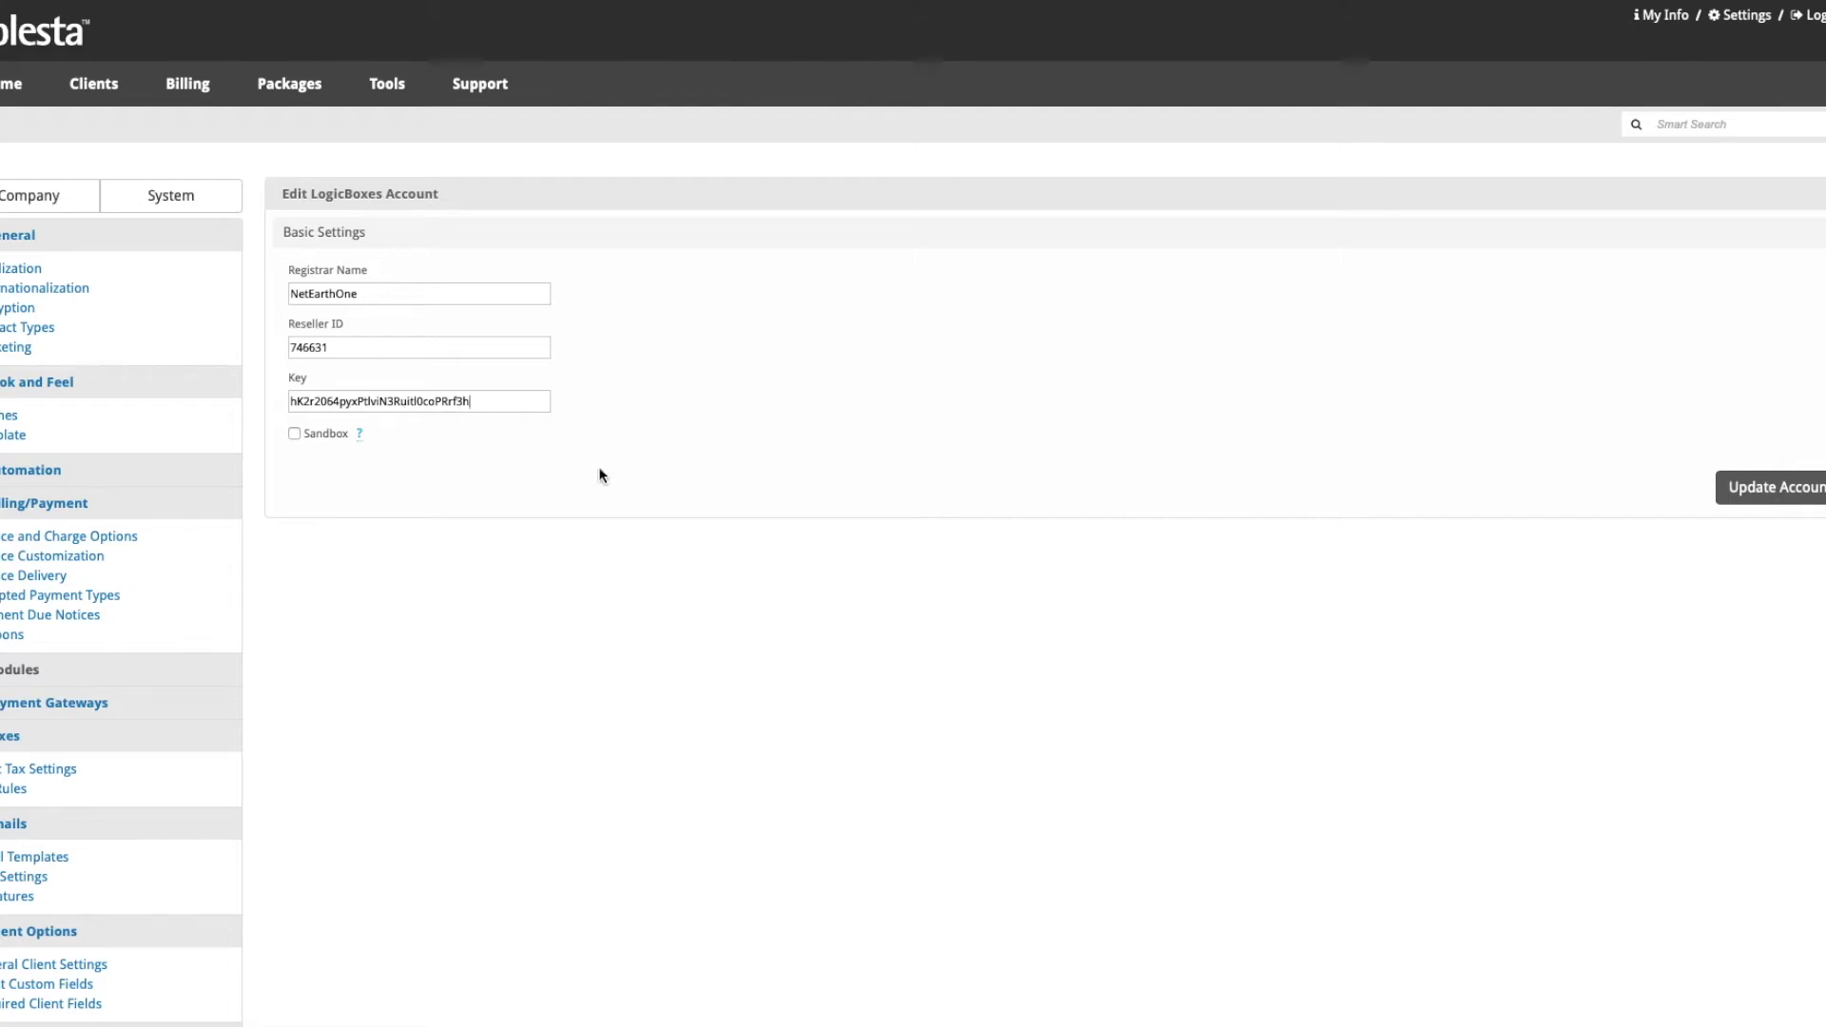
- Save the edited LogicBoxes NetEarthOne registrar account with Sandbox set to No
click(1803, 506)
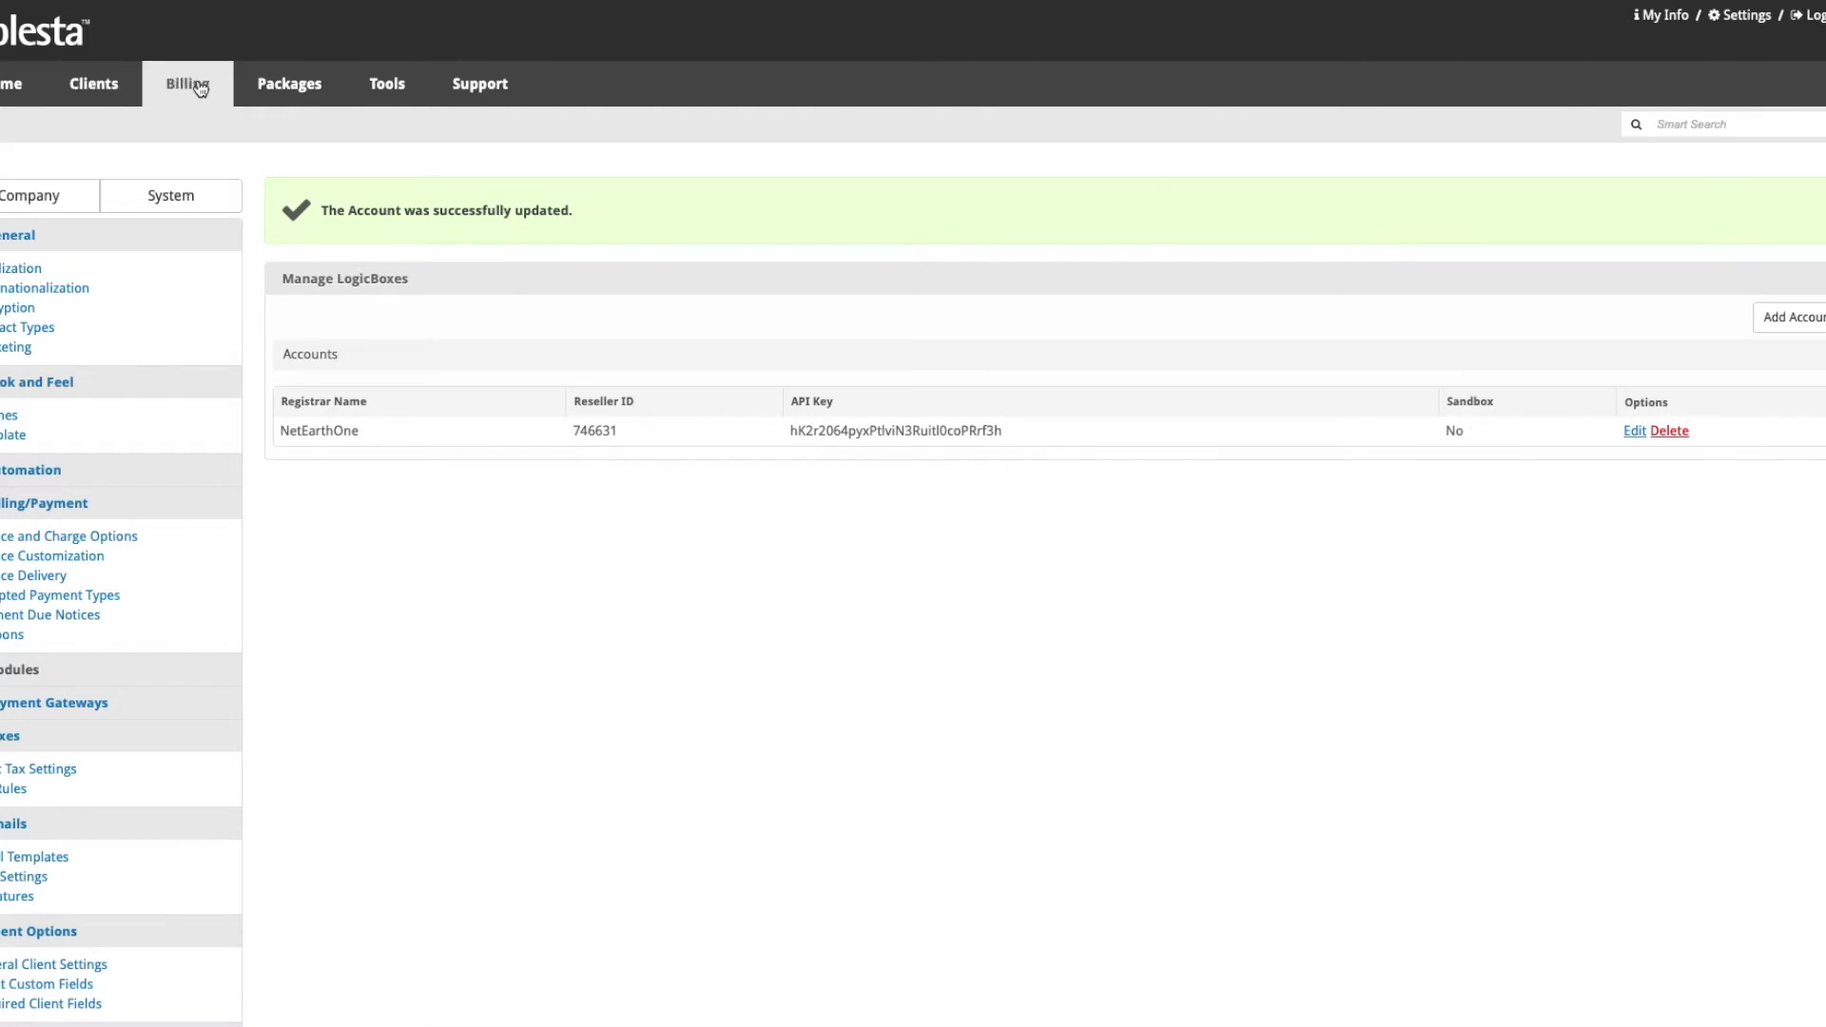
mouse_move(209, 90)
mouse_move(285, 100)
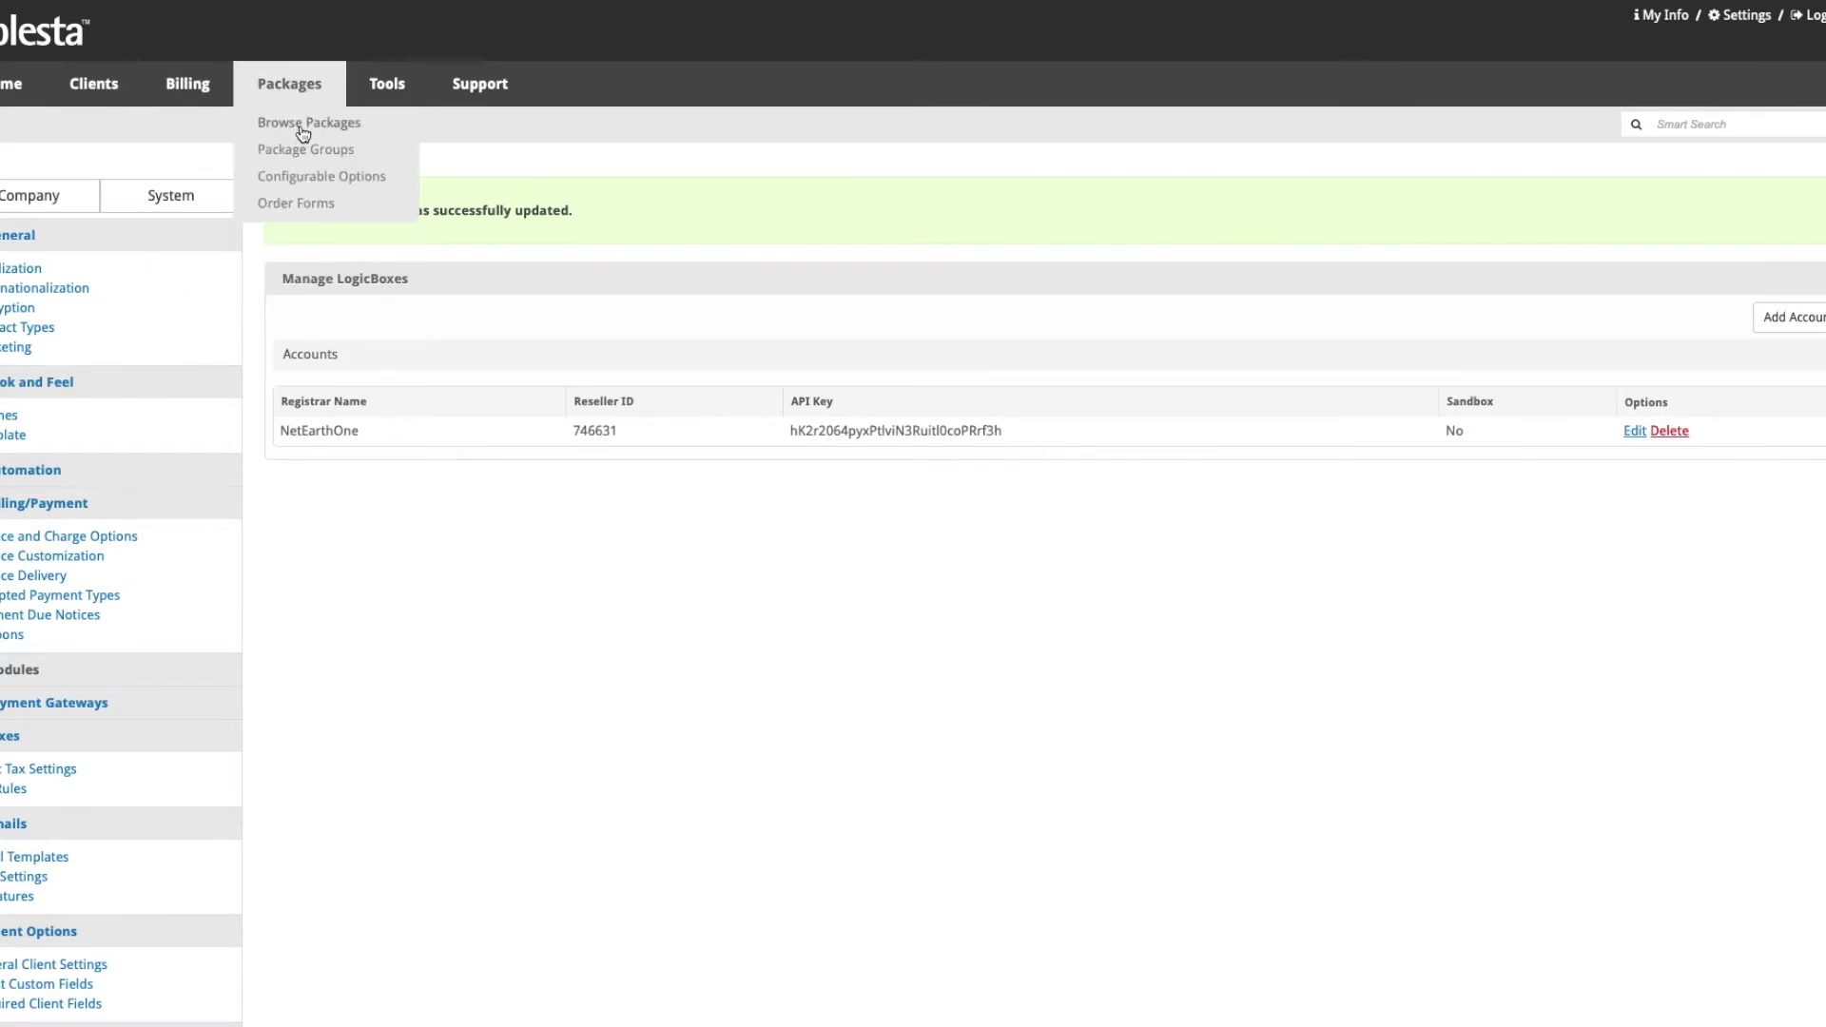
- From the package list, begin a new package and name it 'Domains $5'
click(301, 123)
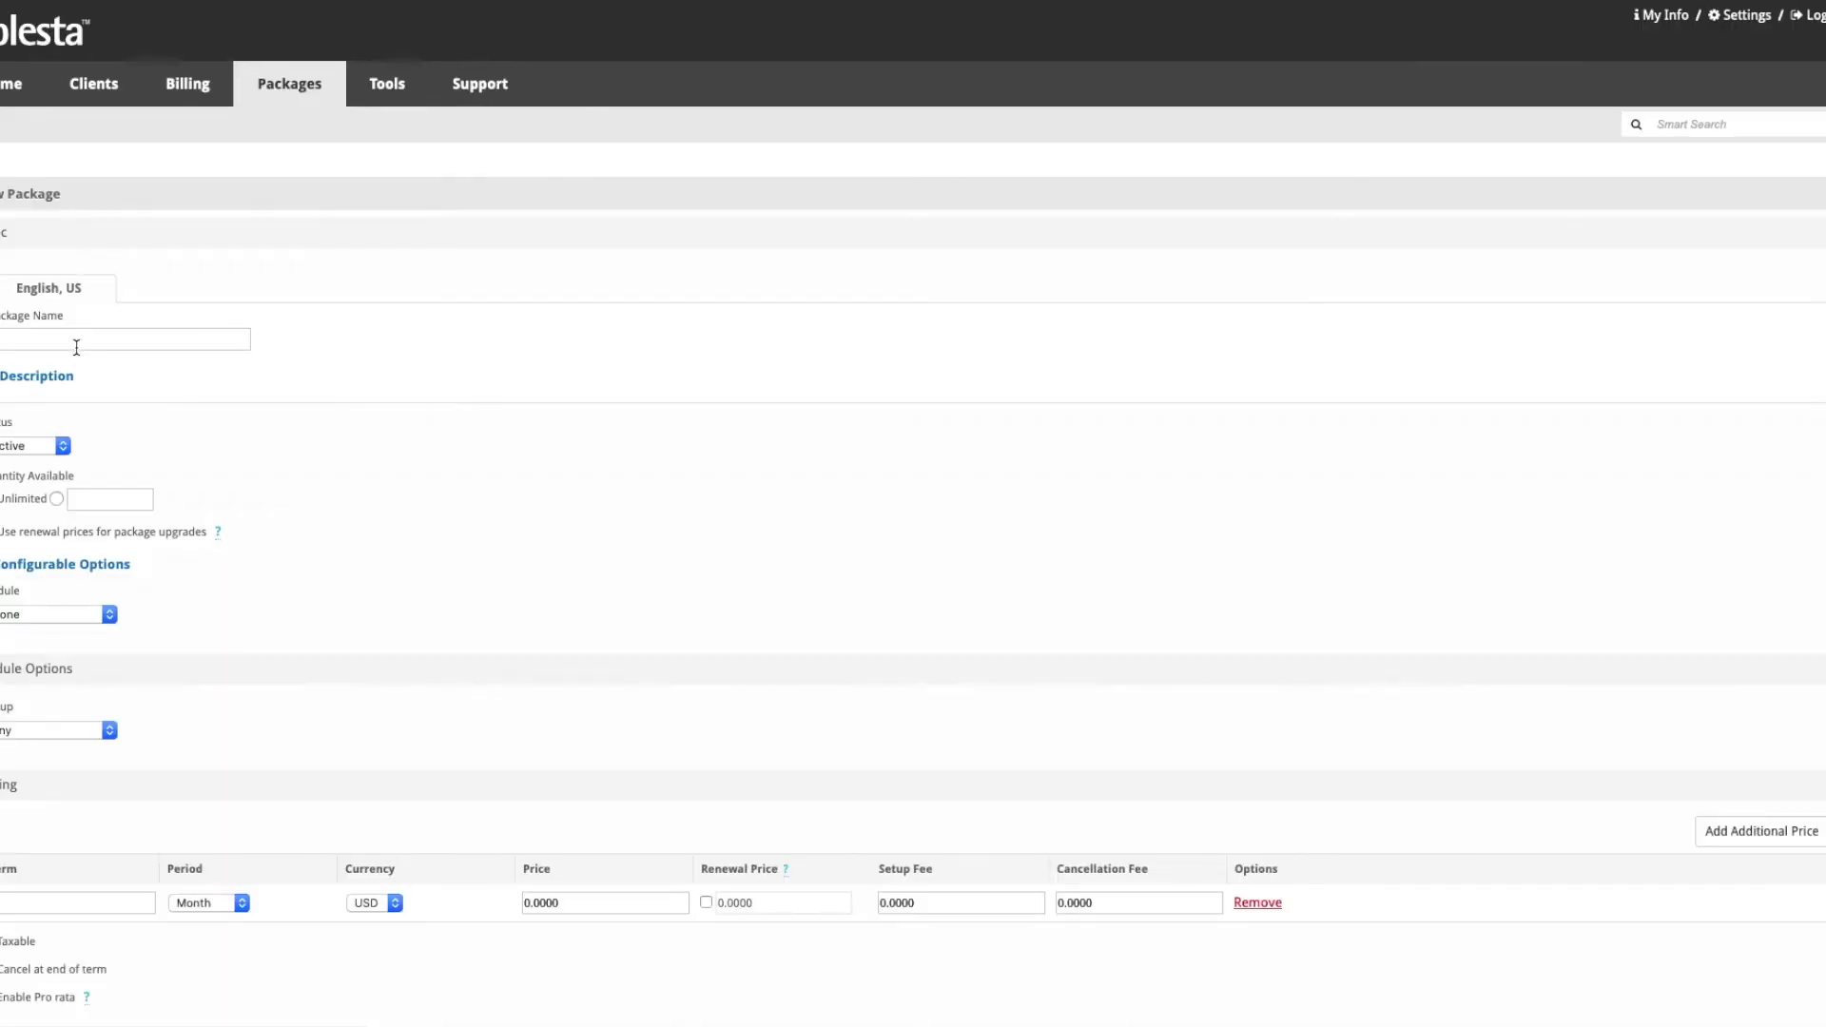
text(Domains $5)
scroll(169, 410, down, 2)
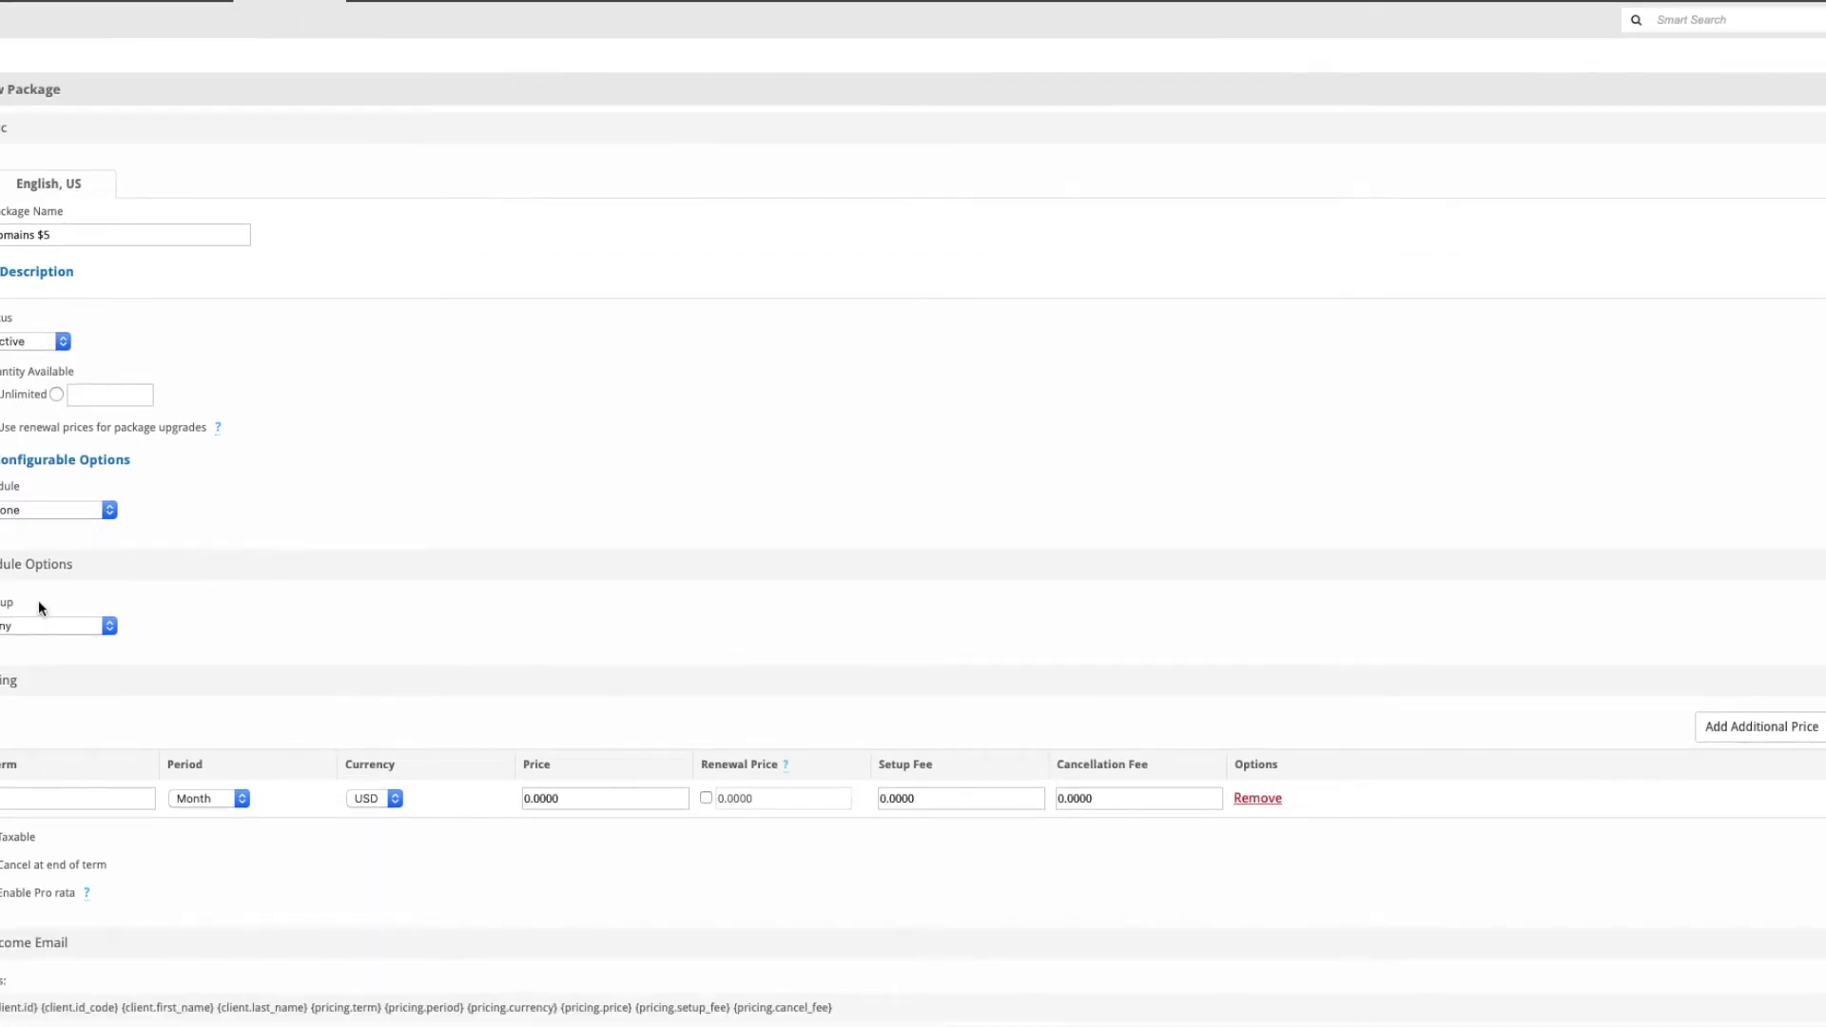
- Set the module to LogicBoxes with no group and the NetEarthOne registrar account
click(49, 514)
click(50, 500)
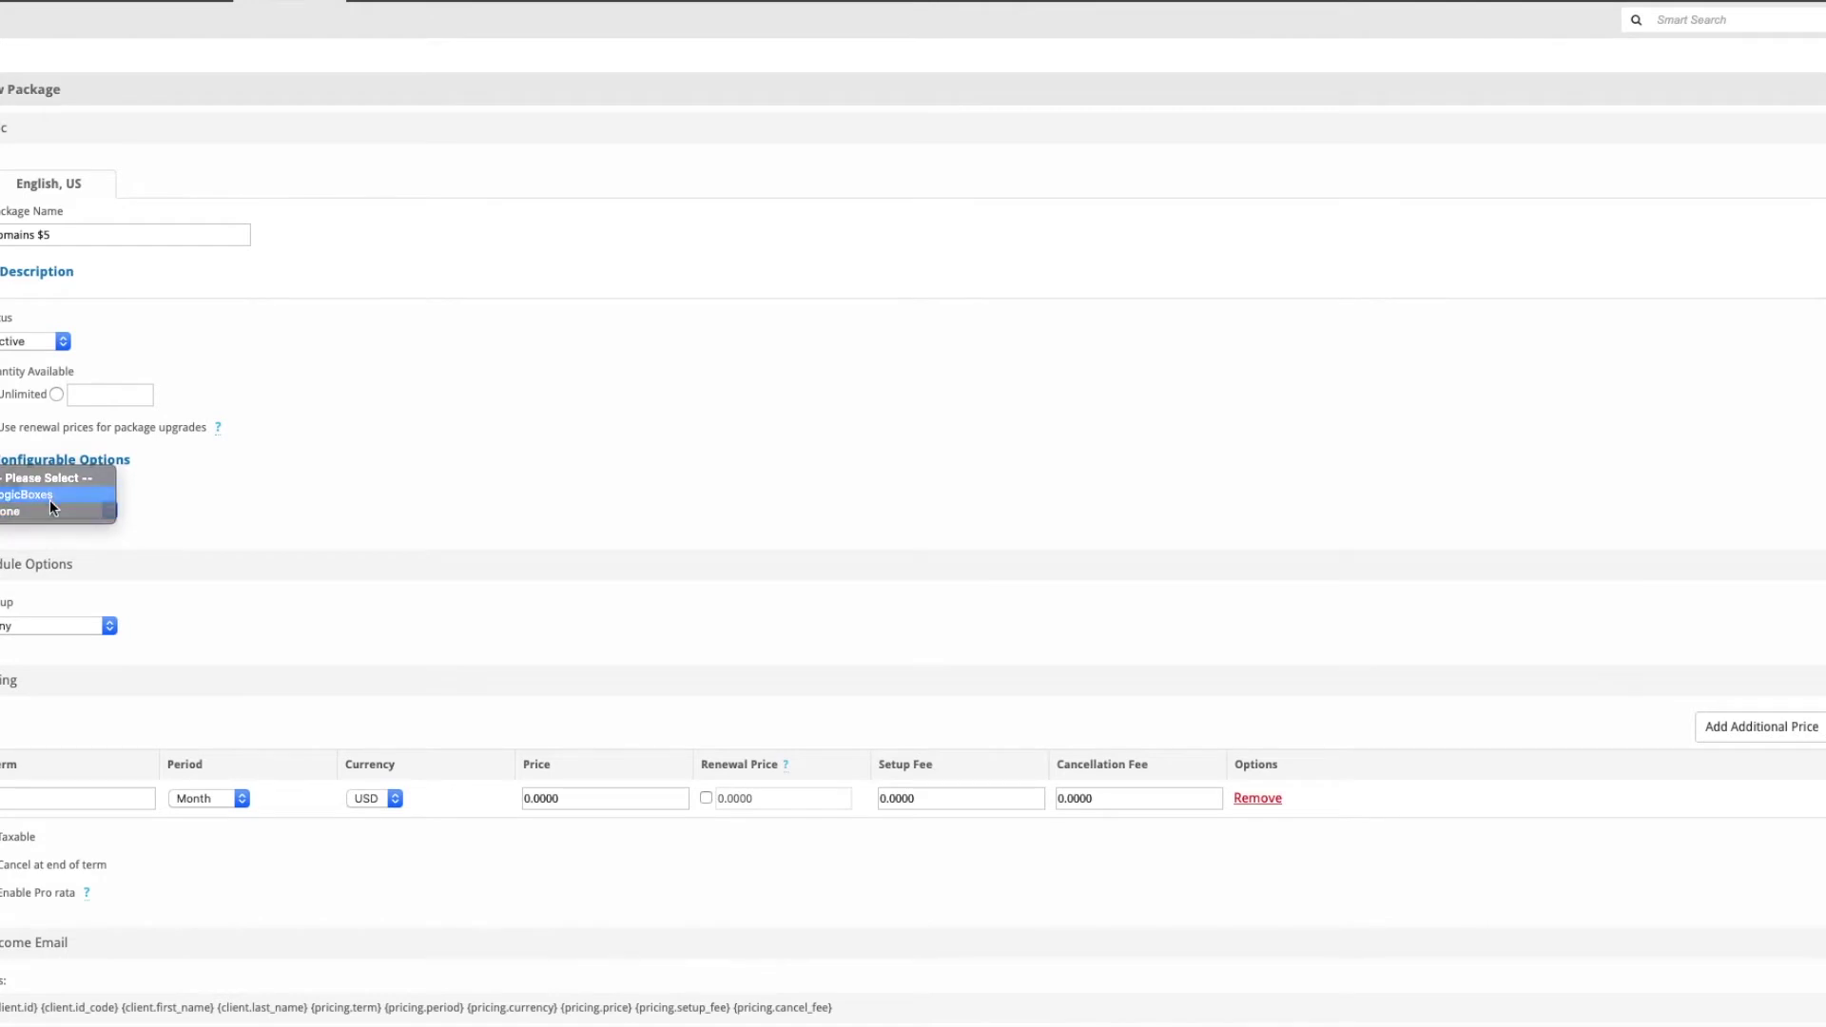
click(53, 626)
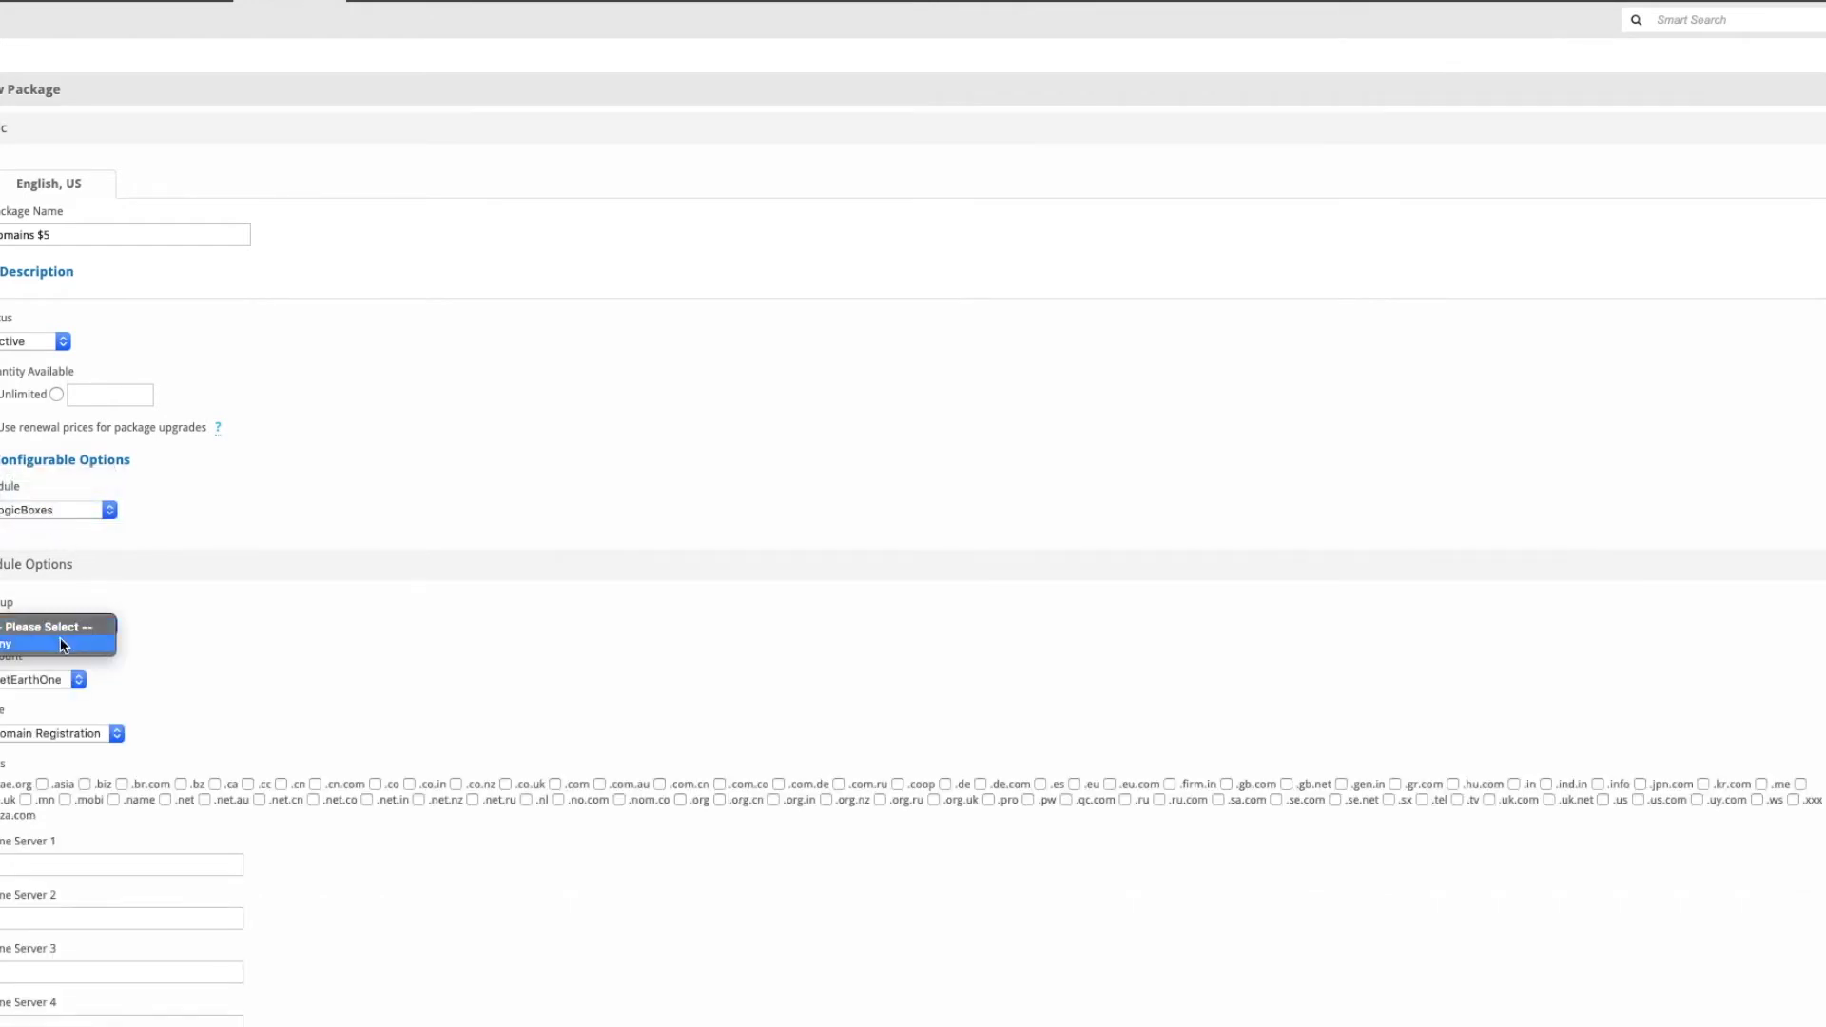
click(61, 645)
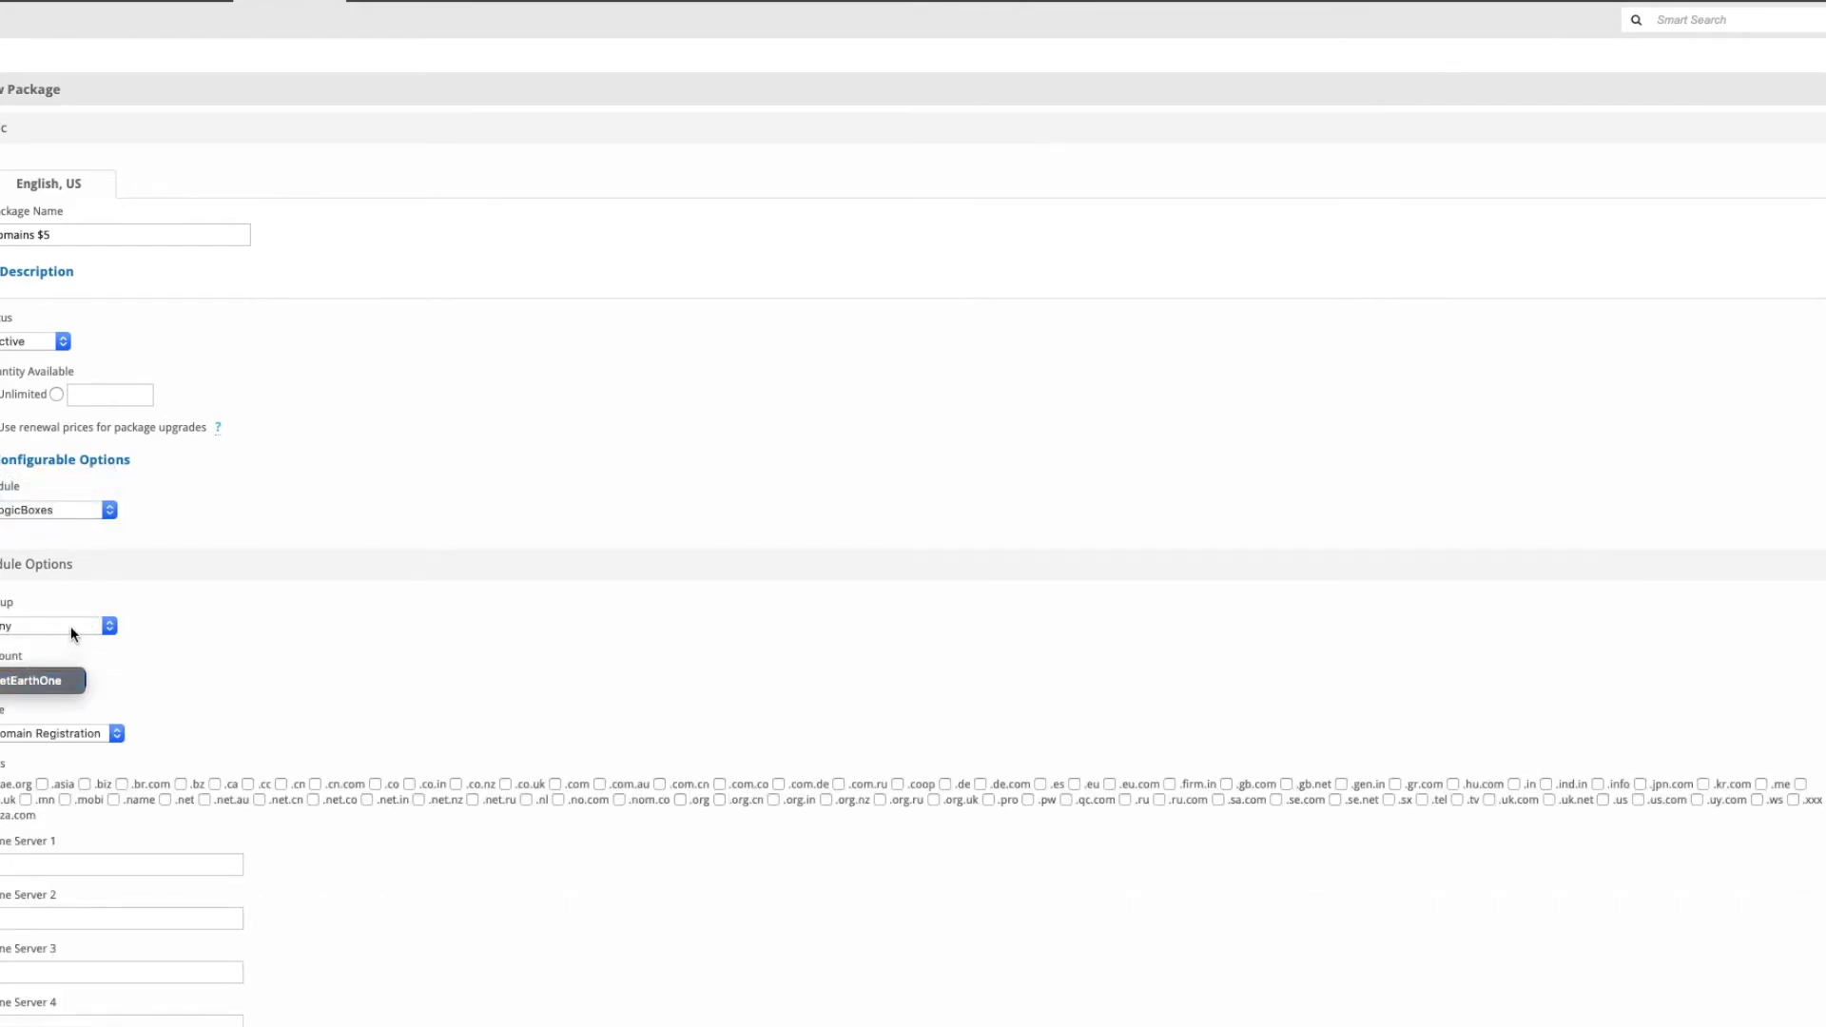
click(70, 626)
click(72, 609)
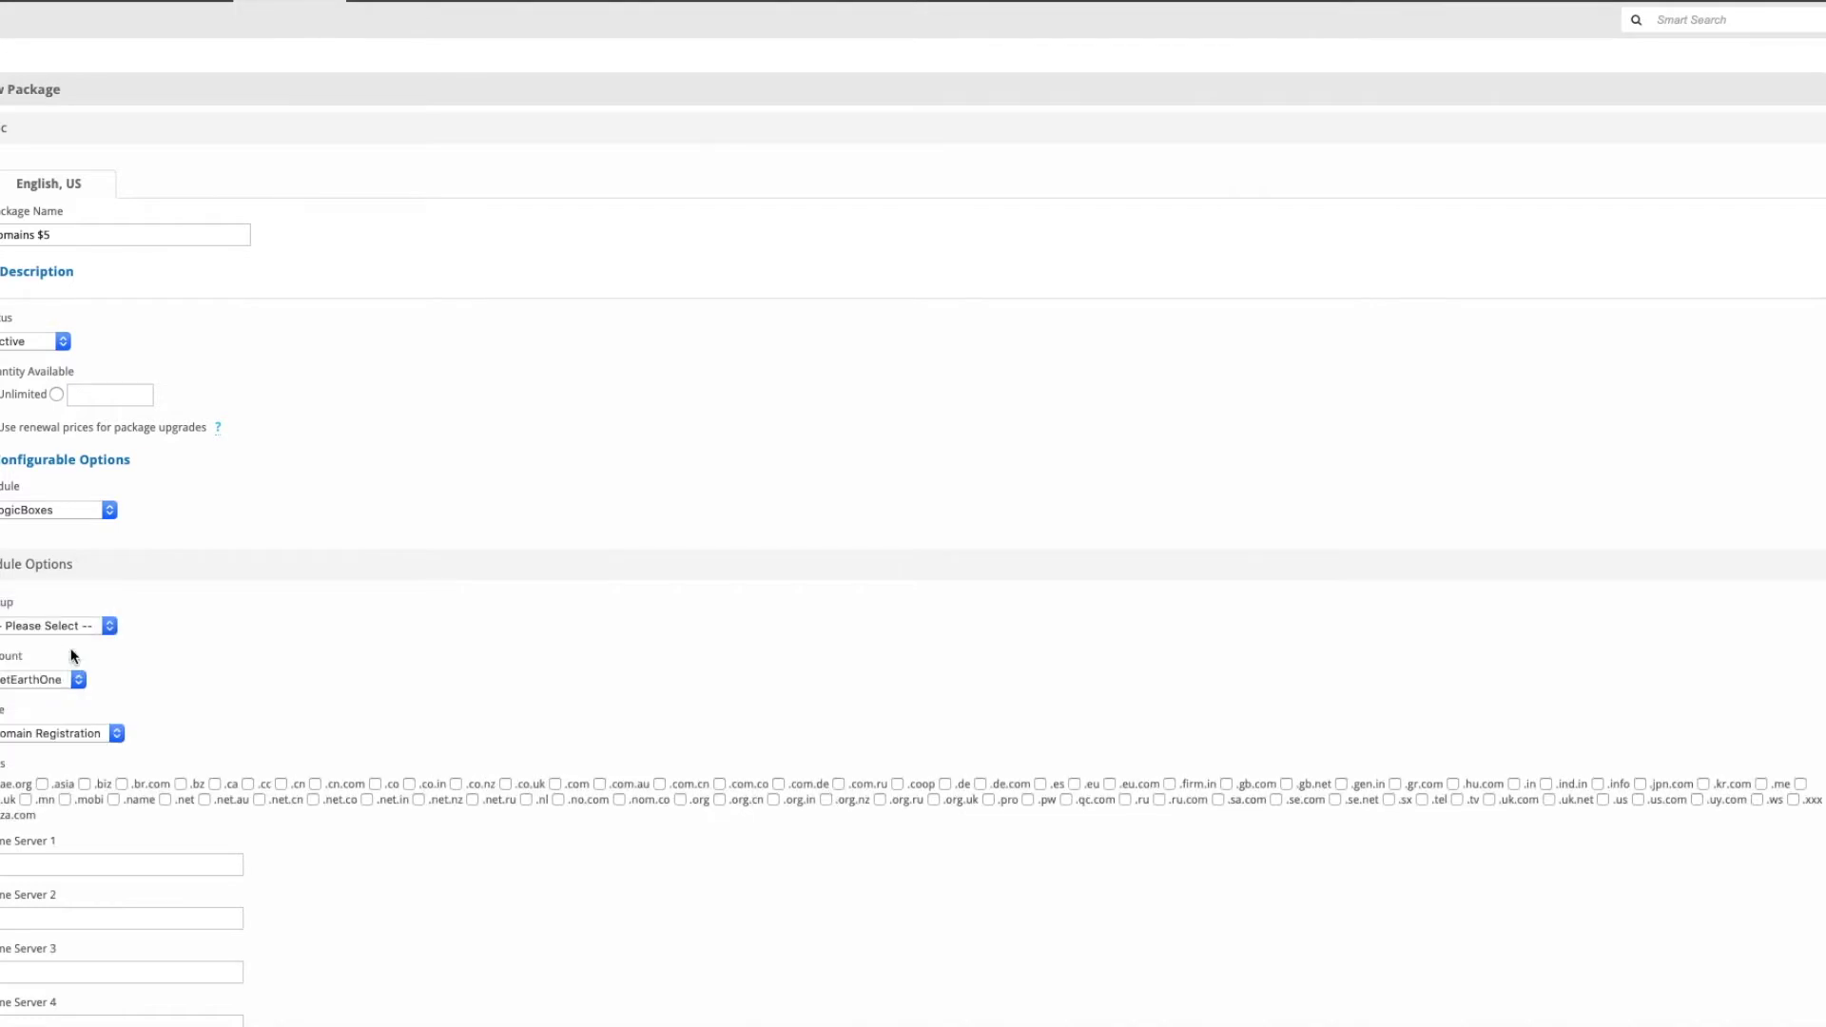
click(65, 678)
click(84, 733)
- Offer the .co, .co.uk and .com TLDs in the package
click(506, 785)
click(556, 786)
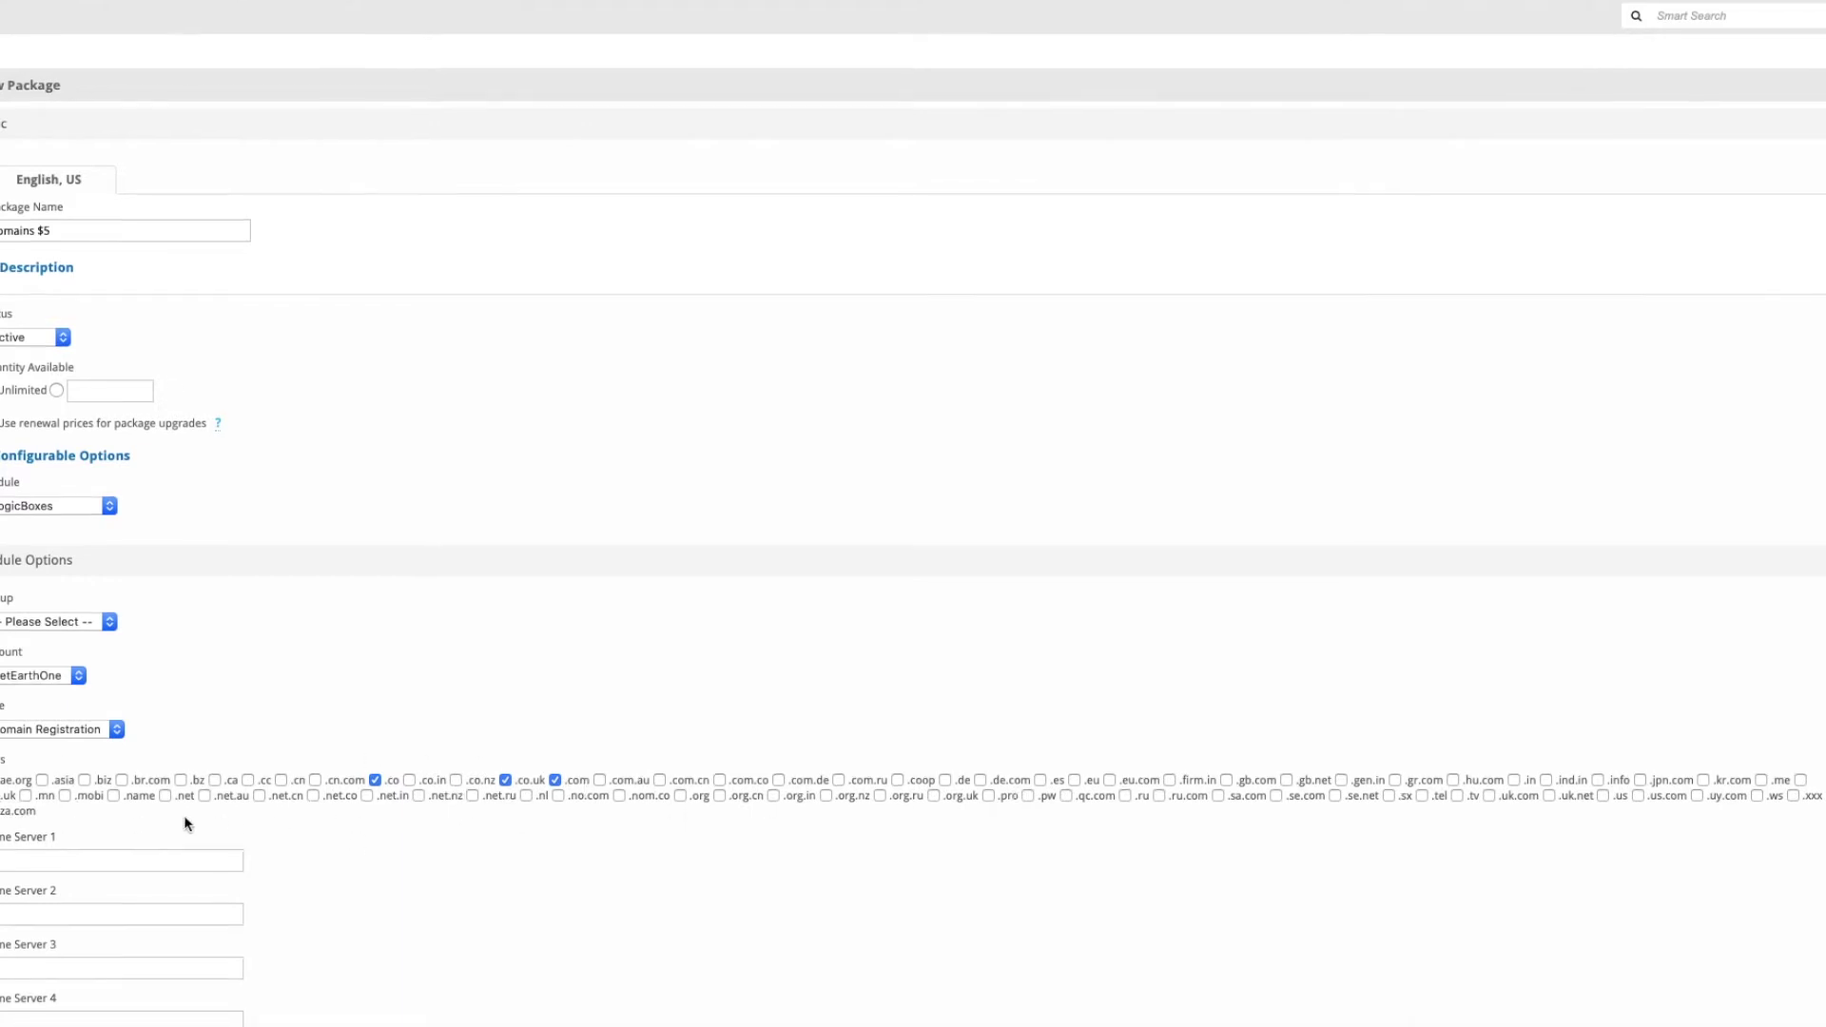
scroll(153, 811, down, 2)
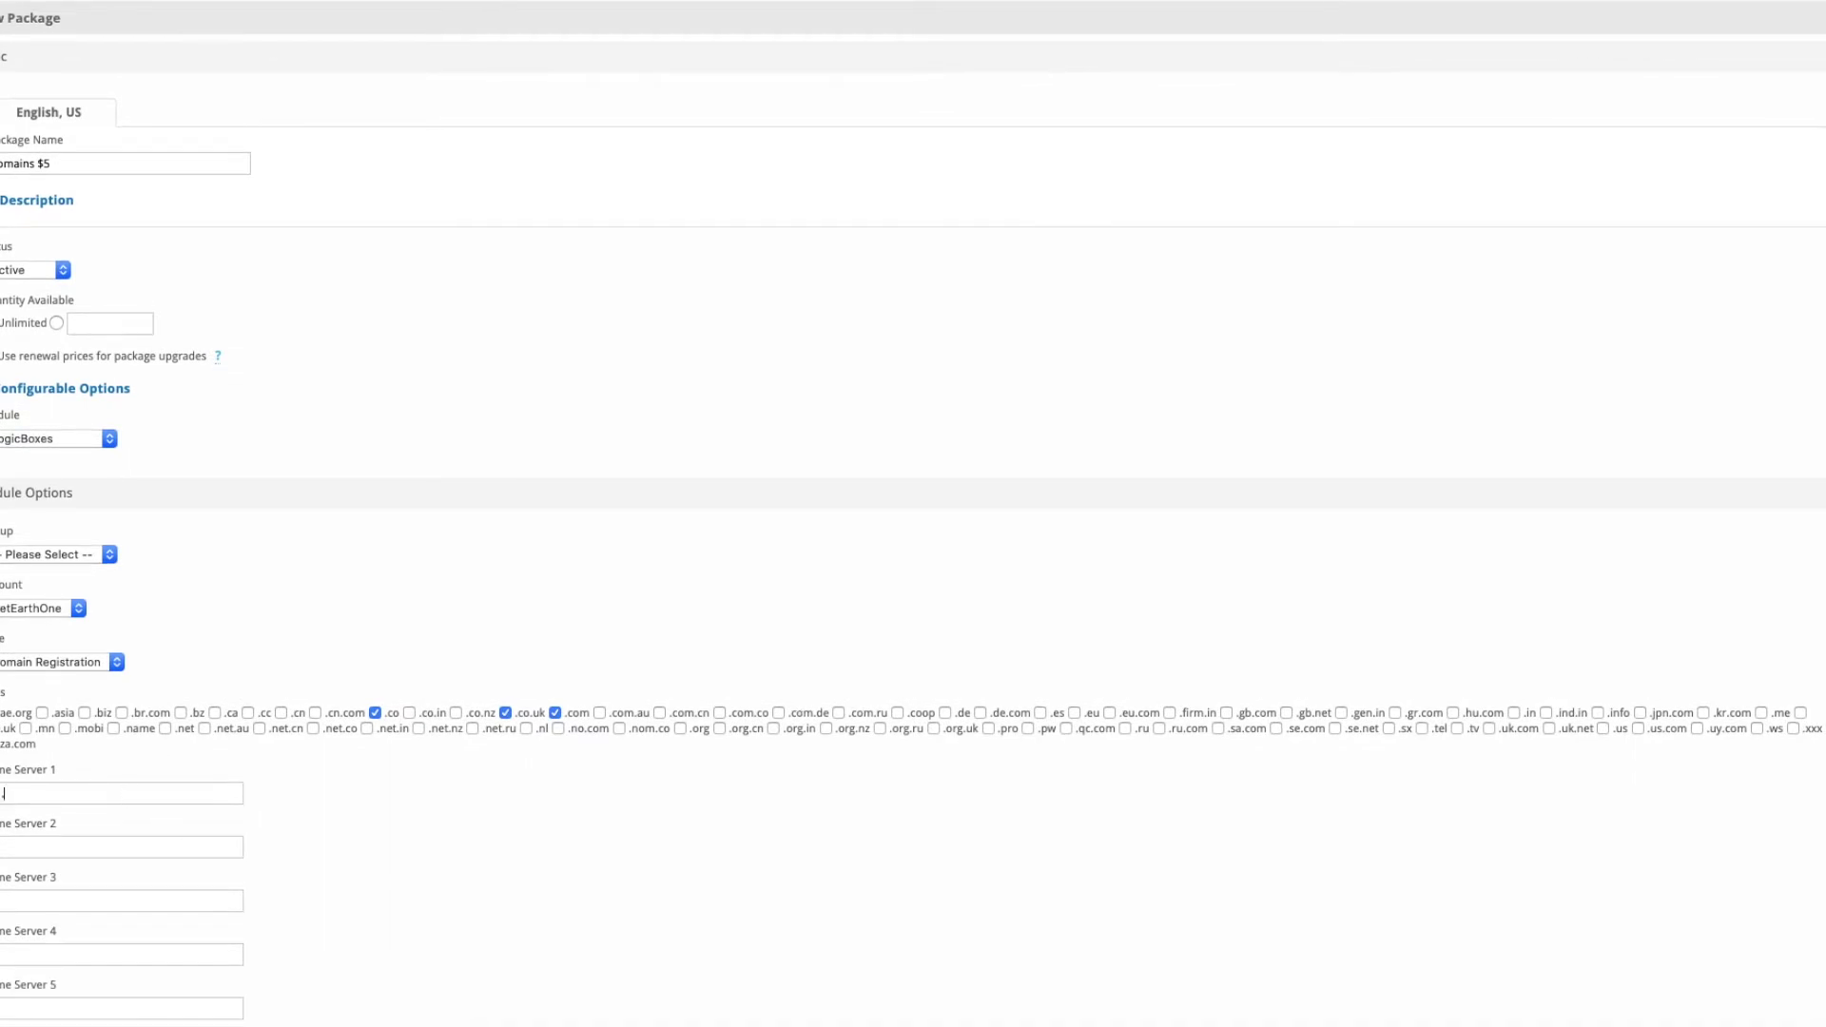
- Enter the two blesta.how name servers and set the billing period to Year
text(.blesta.howw.blesta.how)
scroll(288, 837, down, 4)
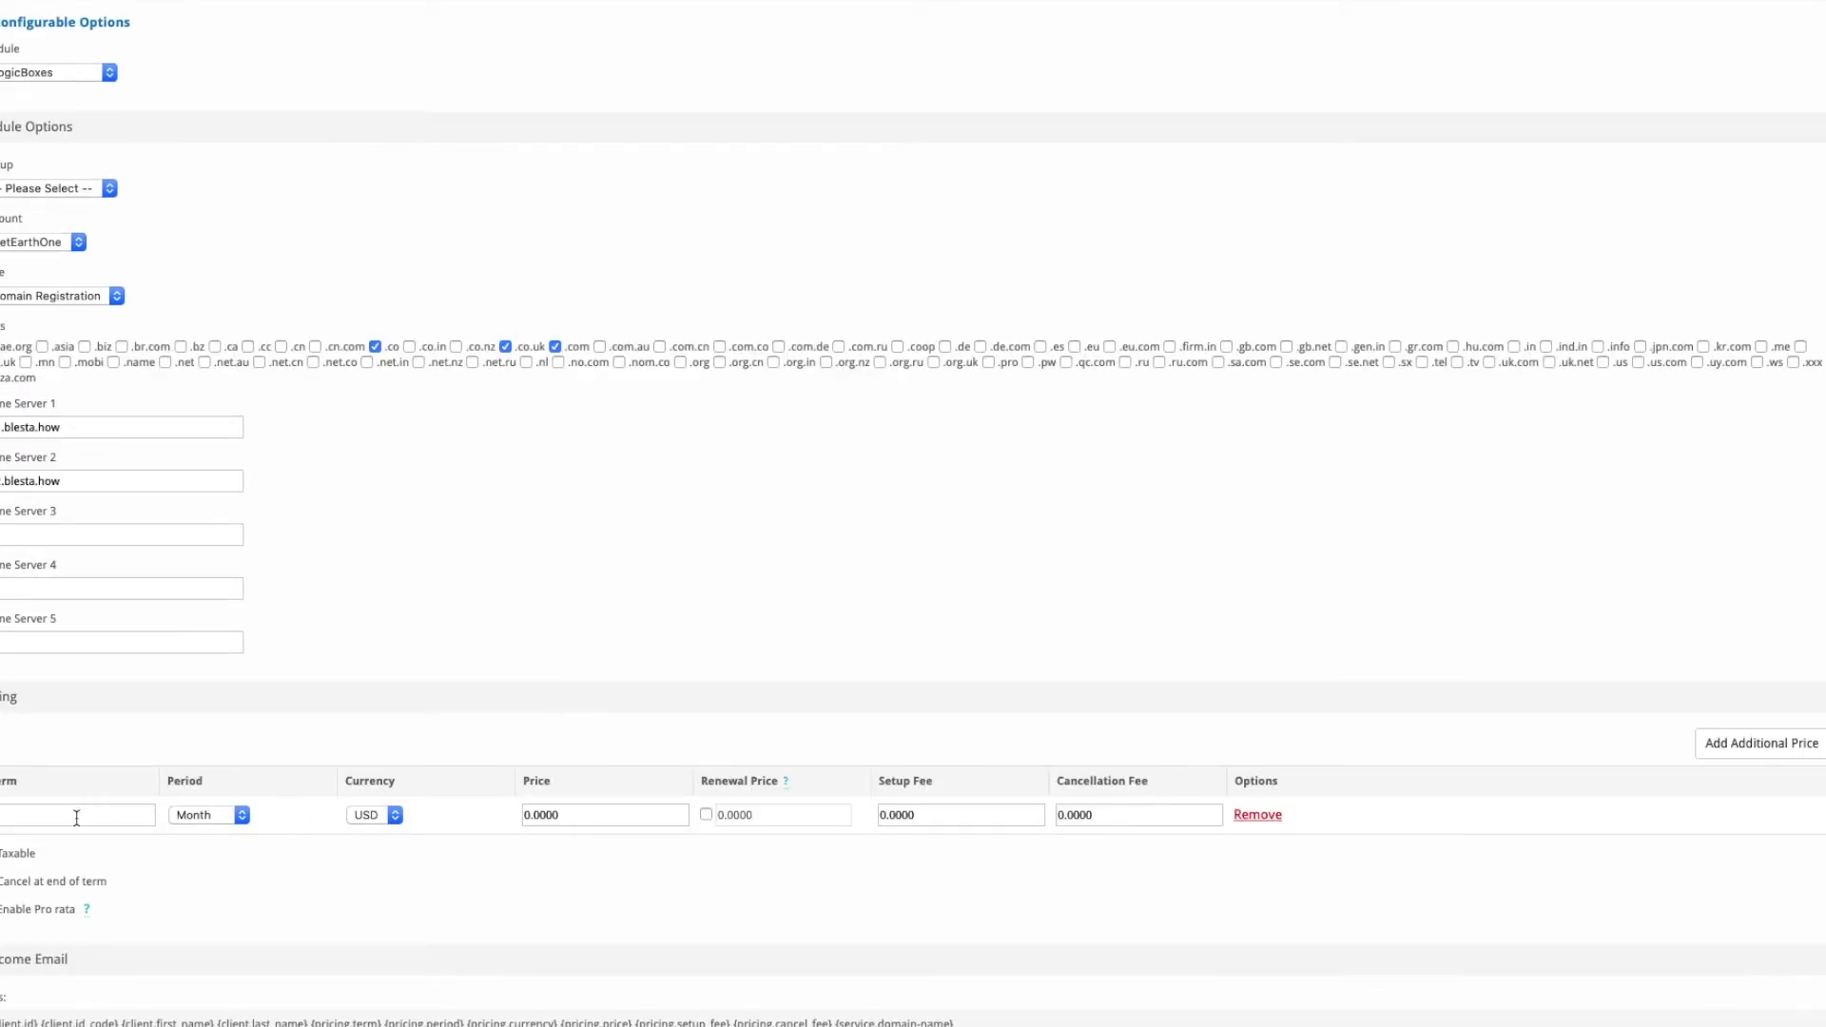
click(190, 818)
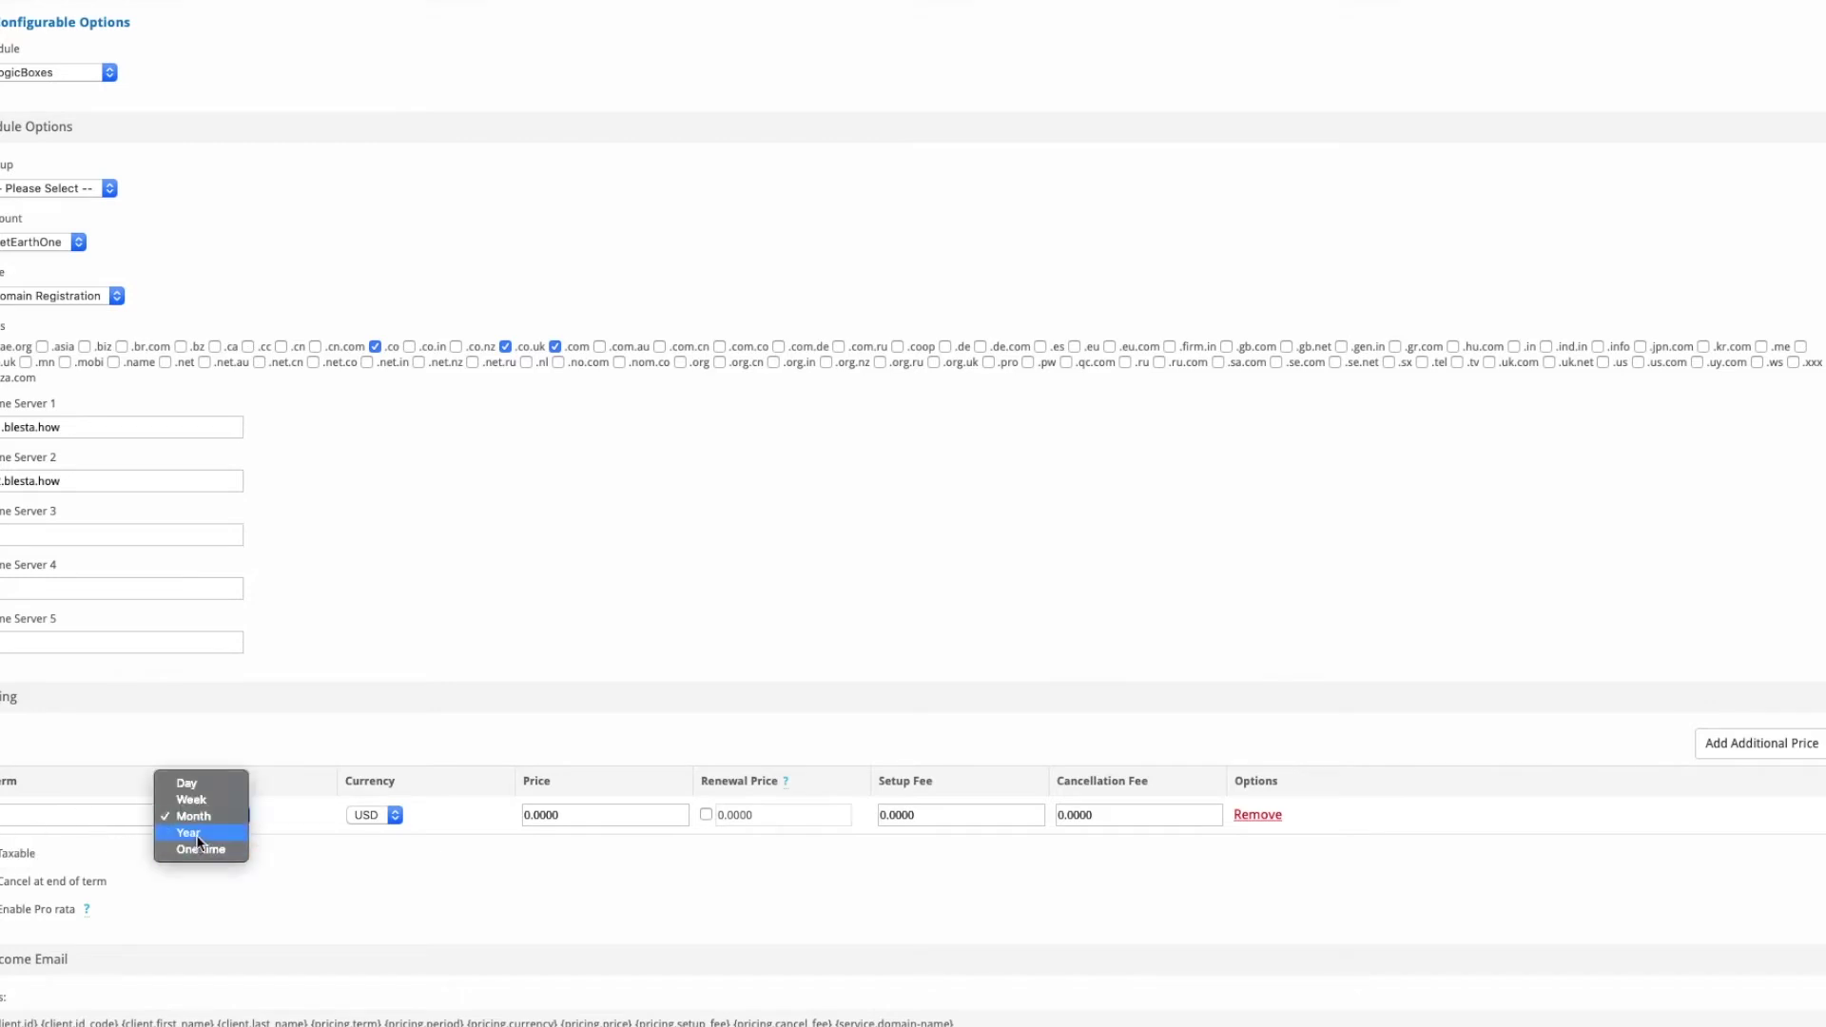
click(195, 834)
- Price the package at 5.00 with a 4.90 renewal price
drag(614, 816, 394, 815)
text(5.00)
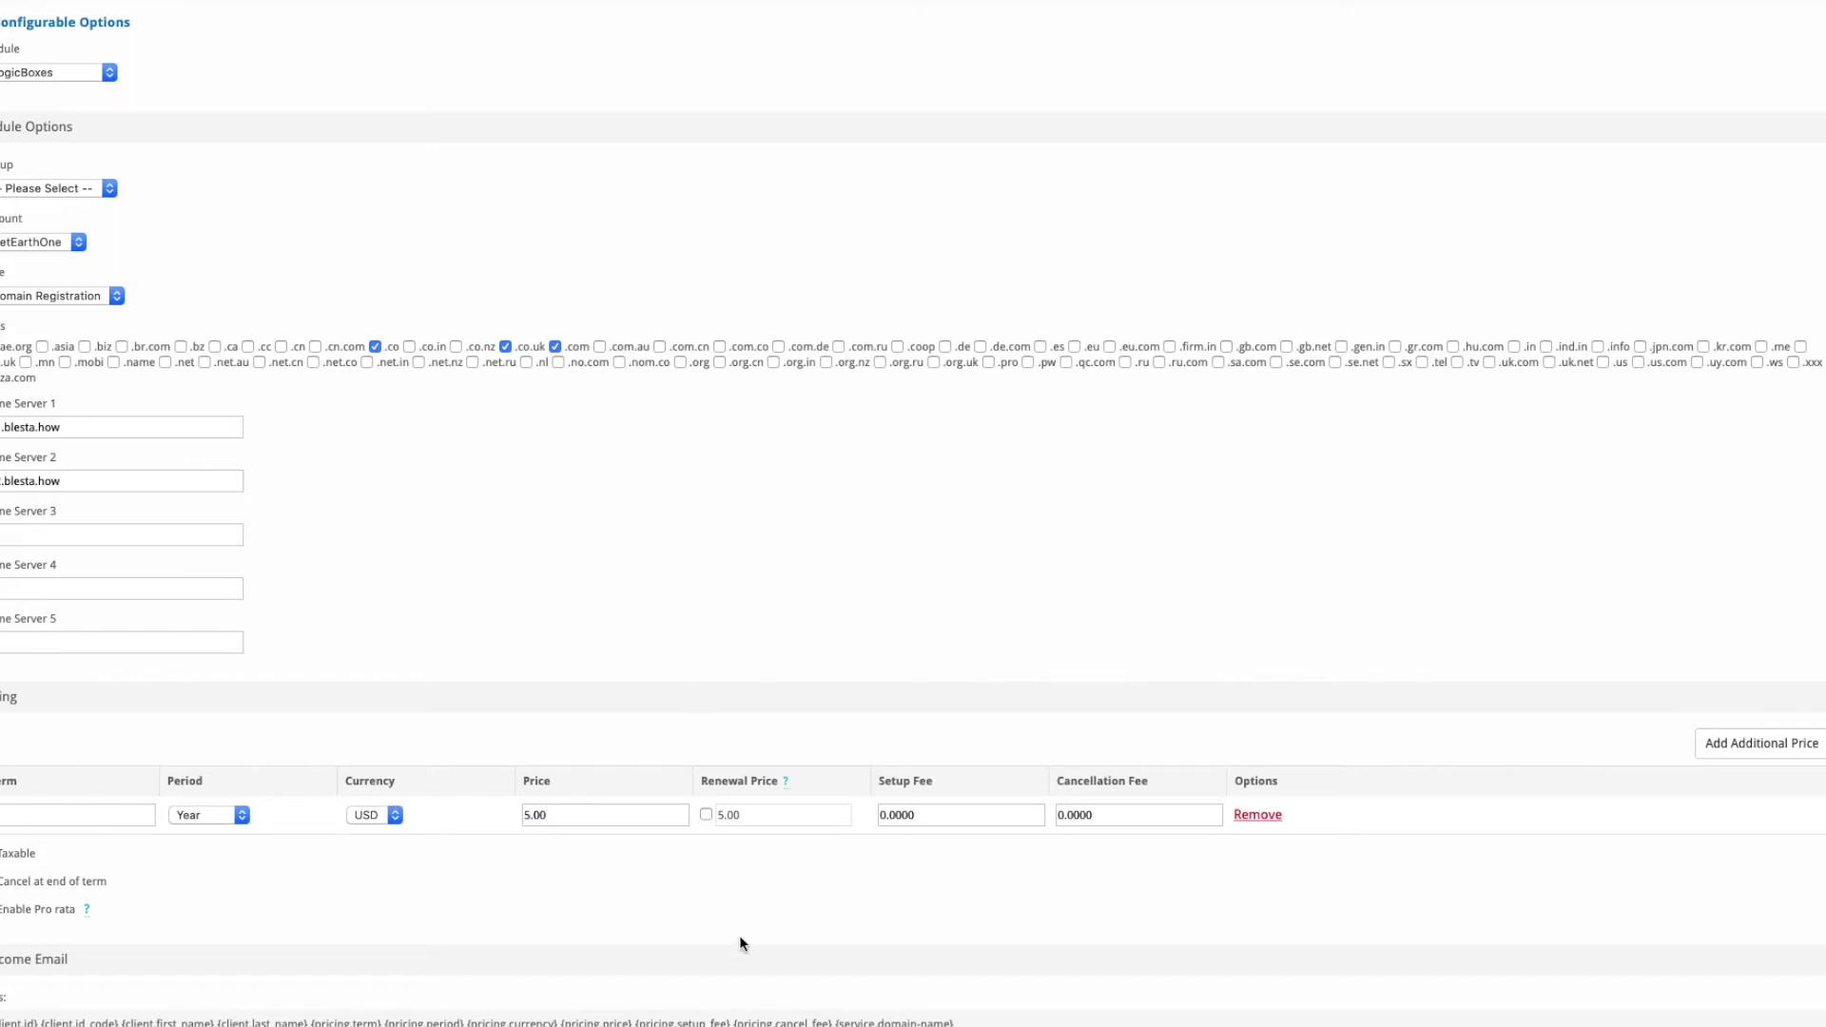
click(707, 814)
text(4.90)
scroll(913, 661, down, 6)
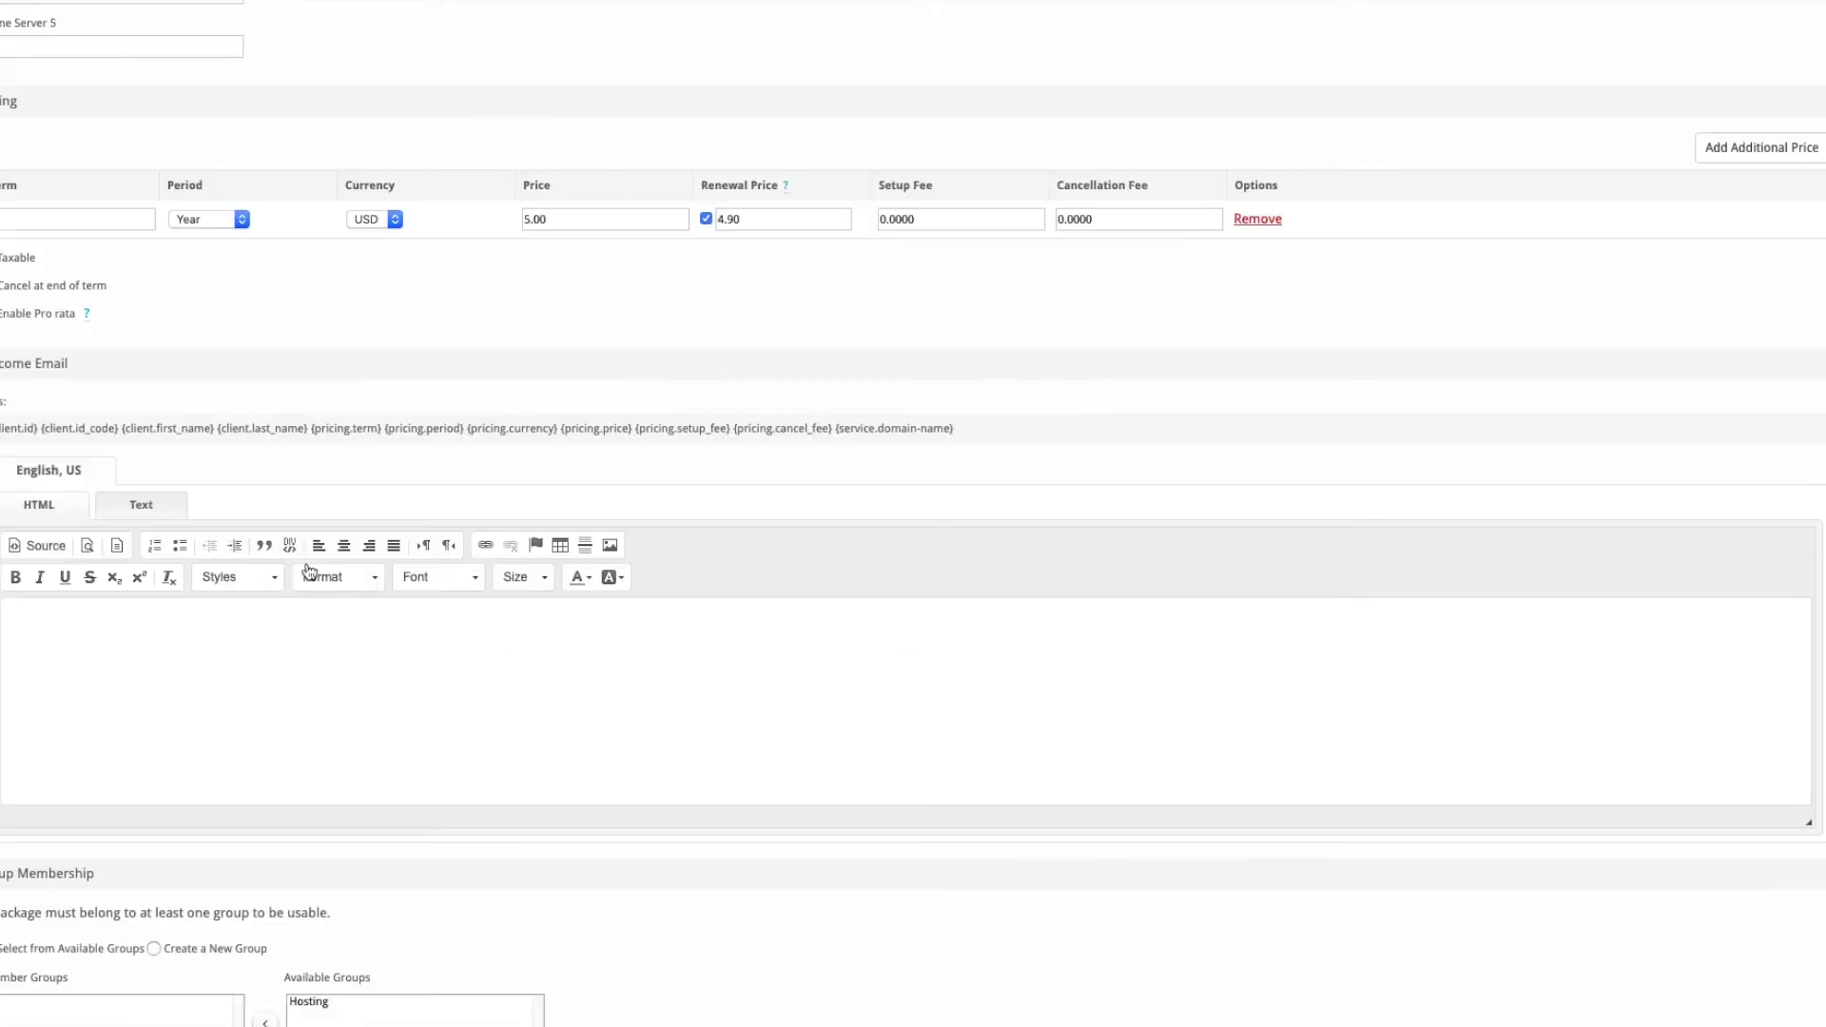
- Put the package in a new 'Domains' group, create it, and copy Domains $5
click(204, 696)
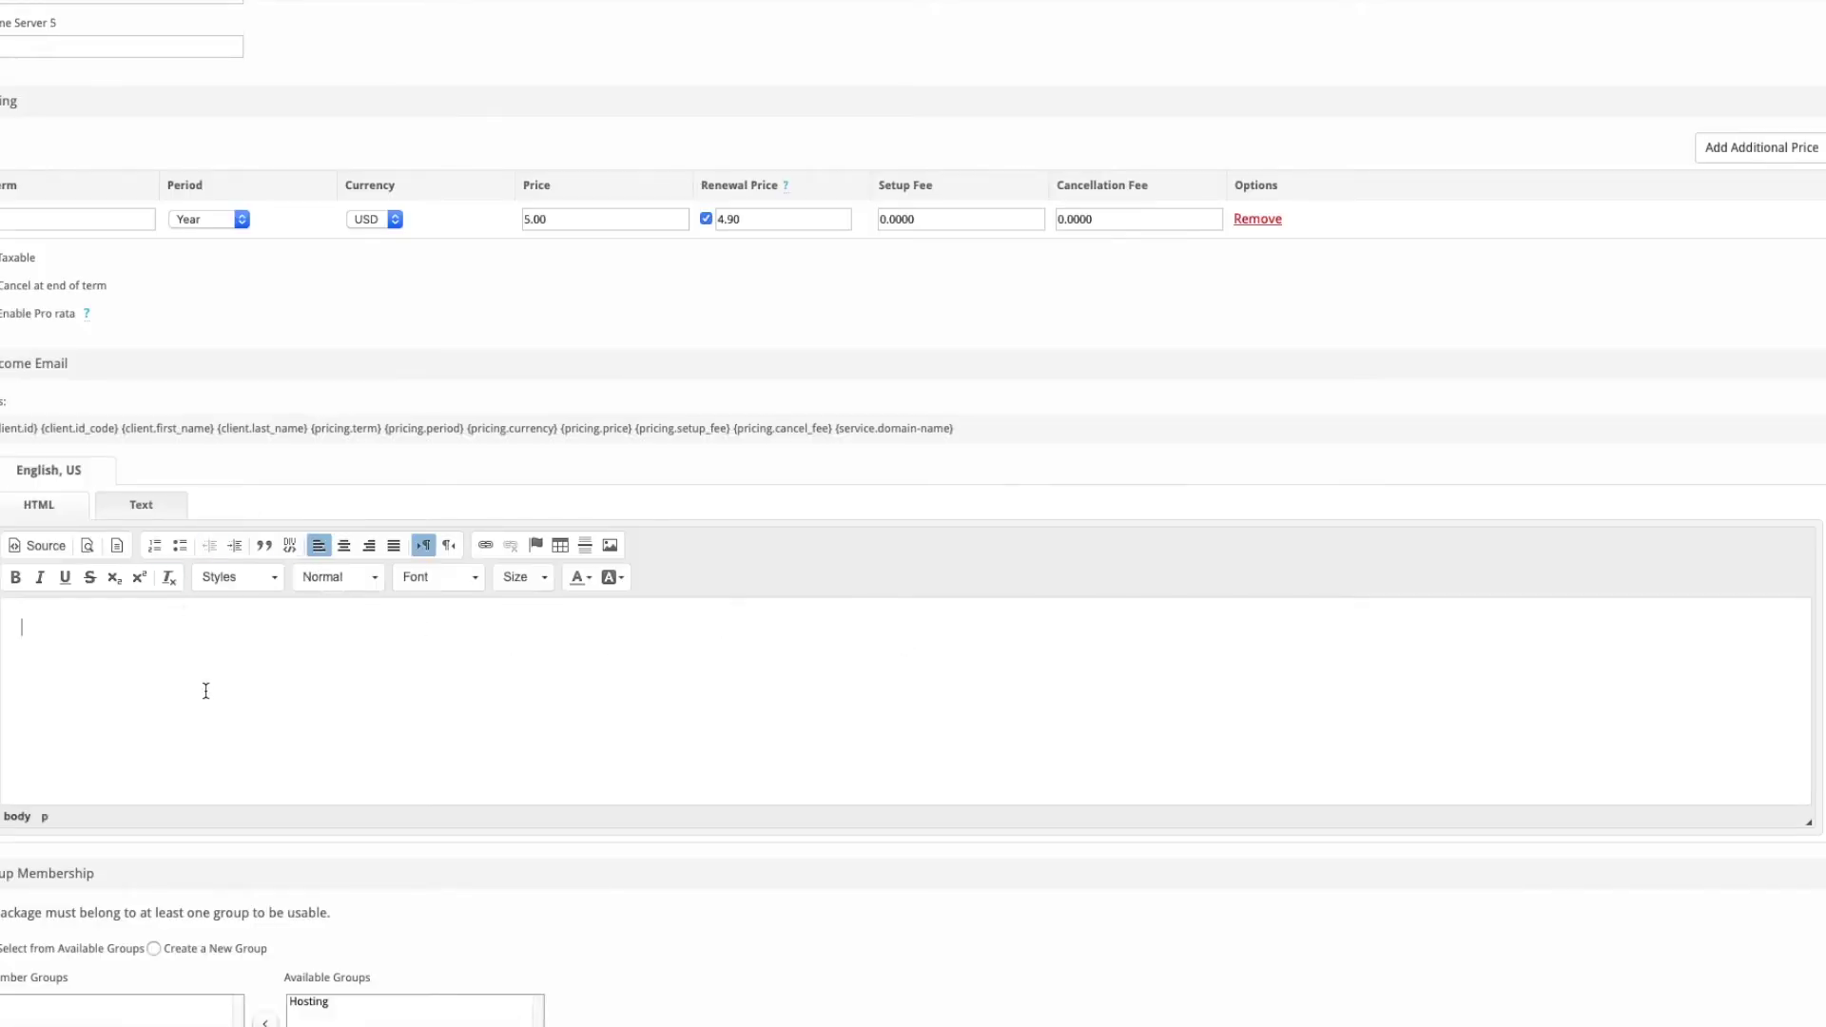
scroll(204, 697, down, 4)
click(314, 635)
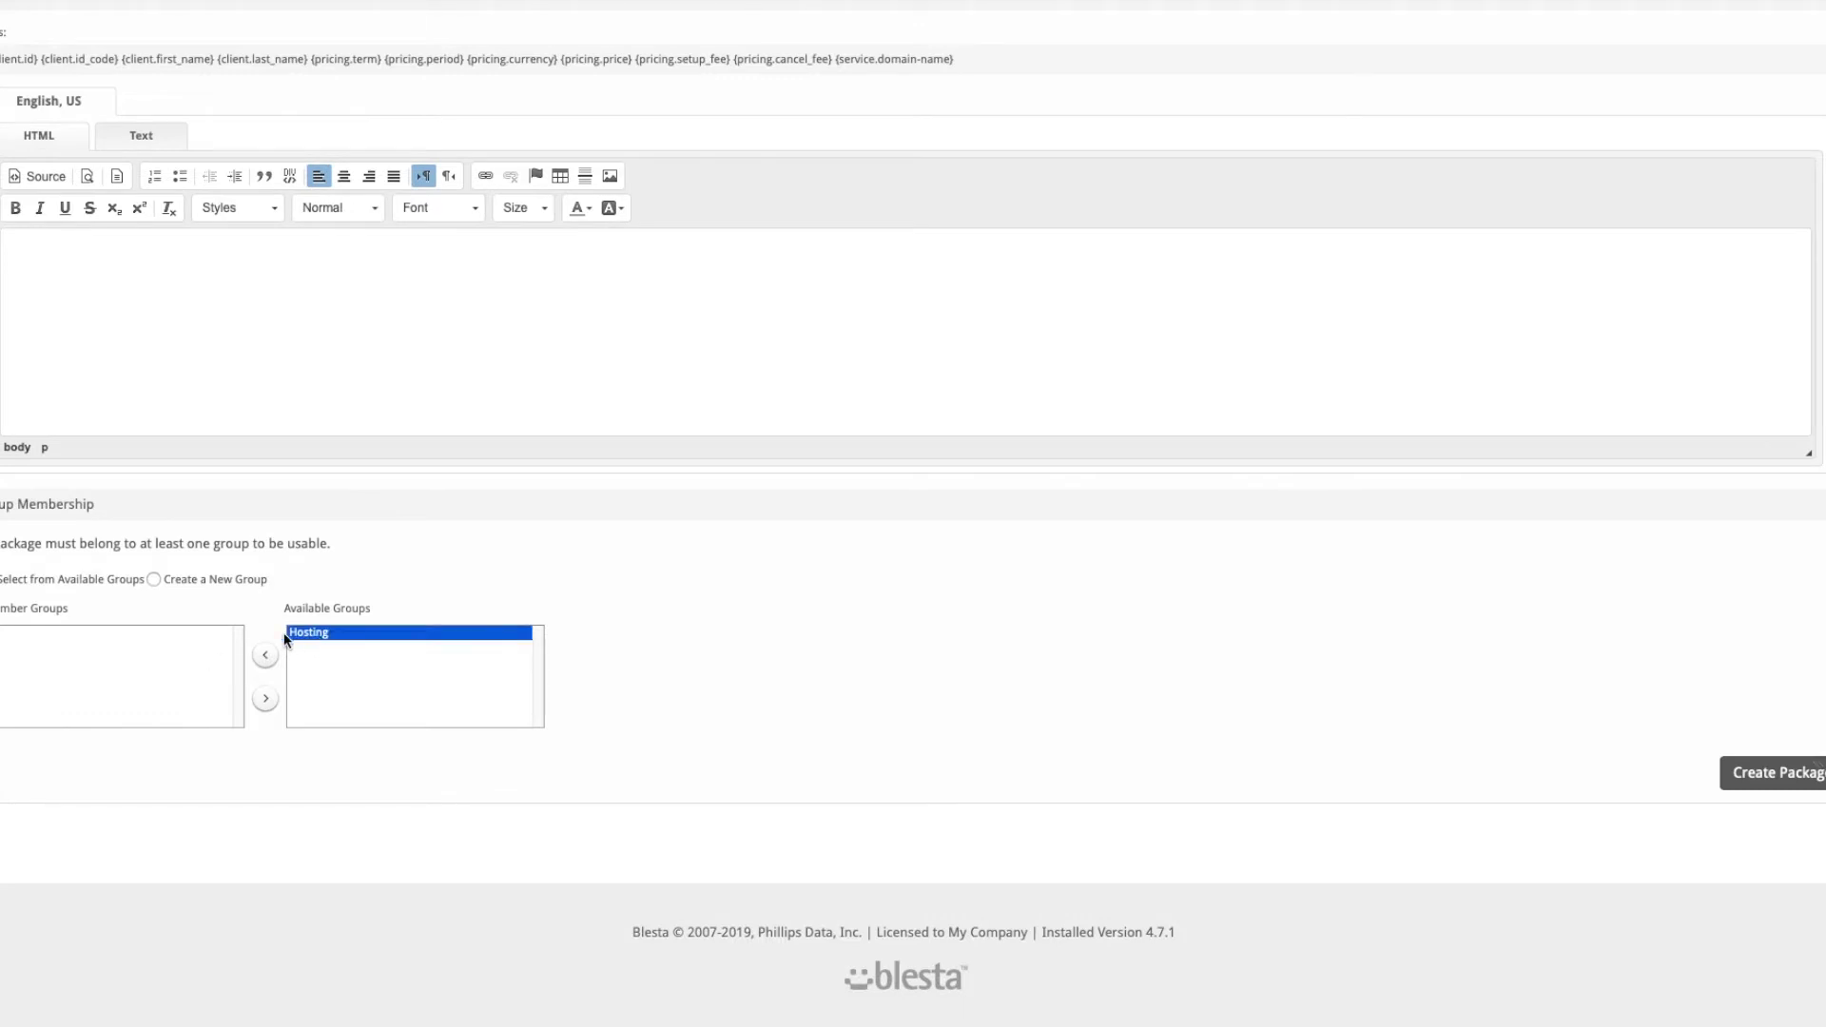
click(205, 582)
click(107, 682)
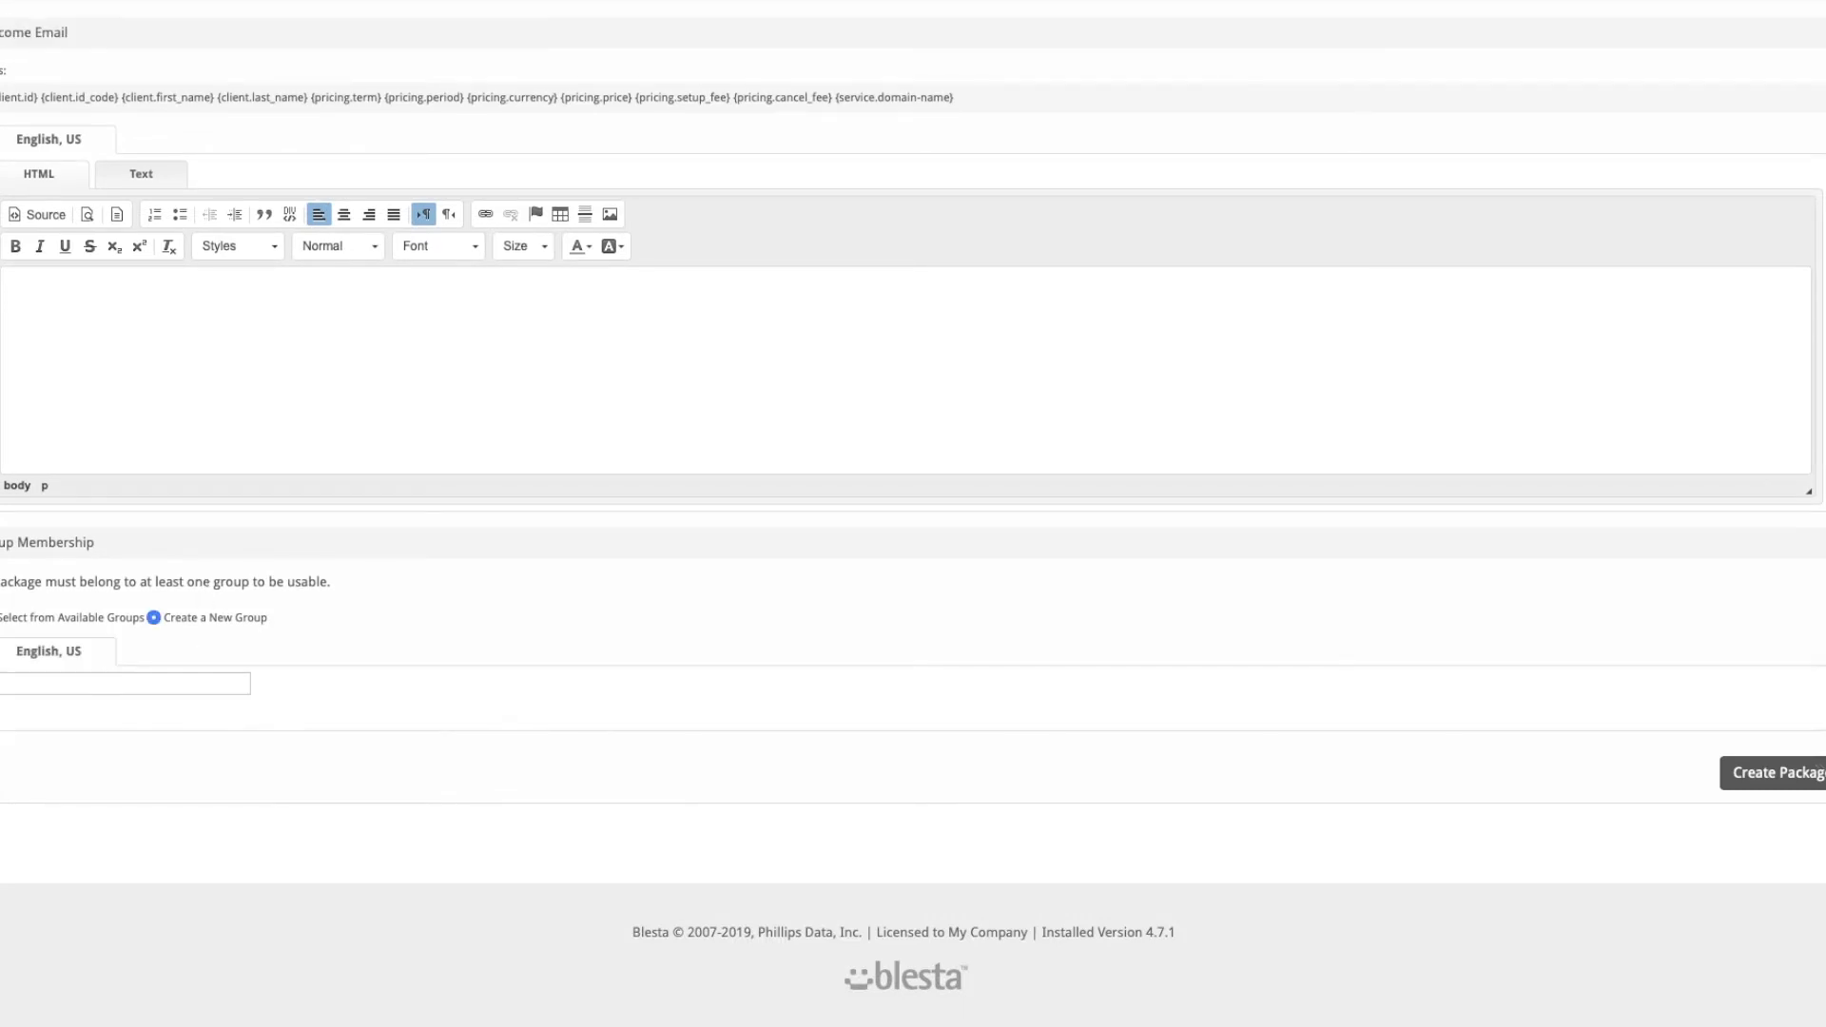
text(Domains)
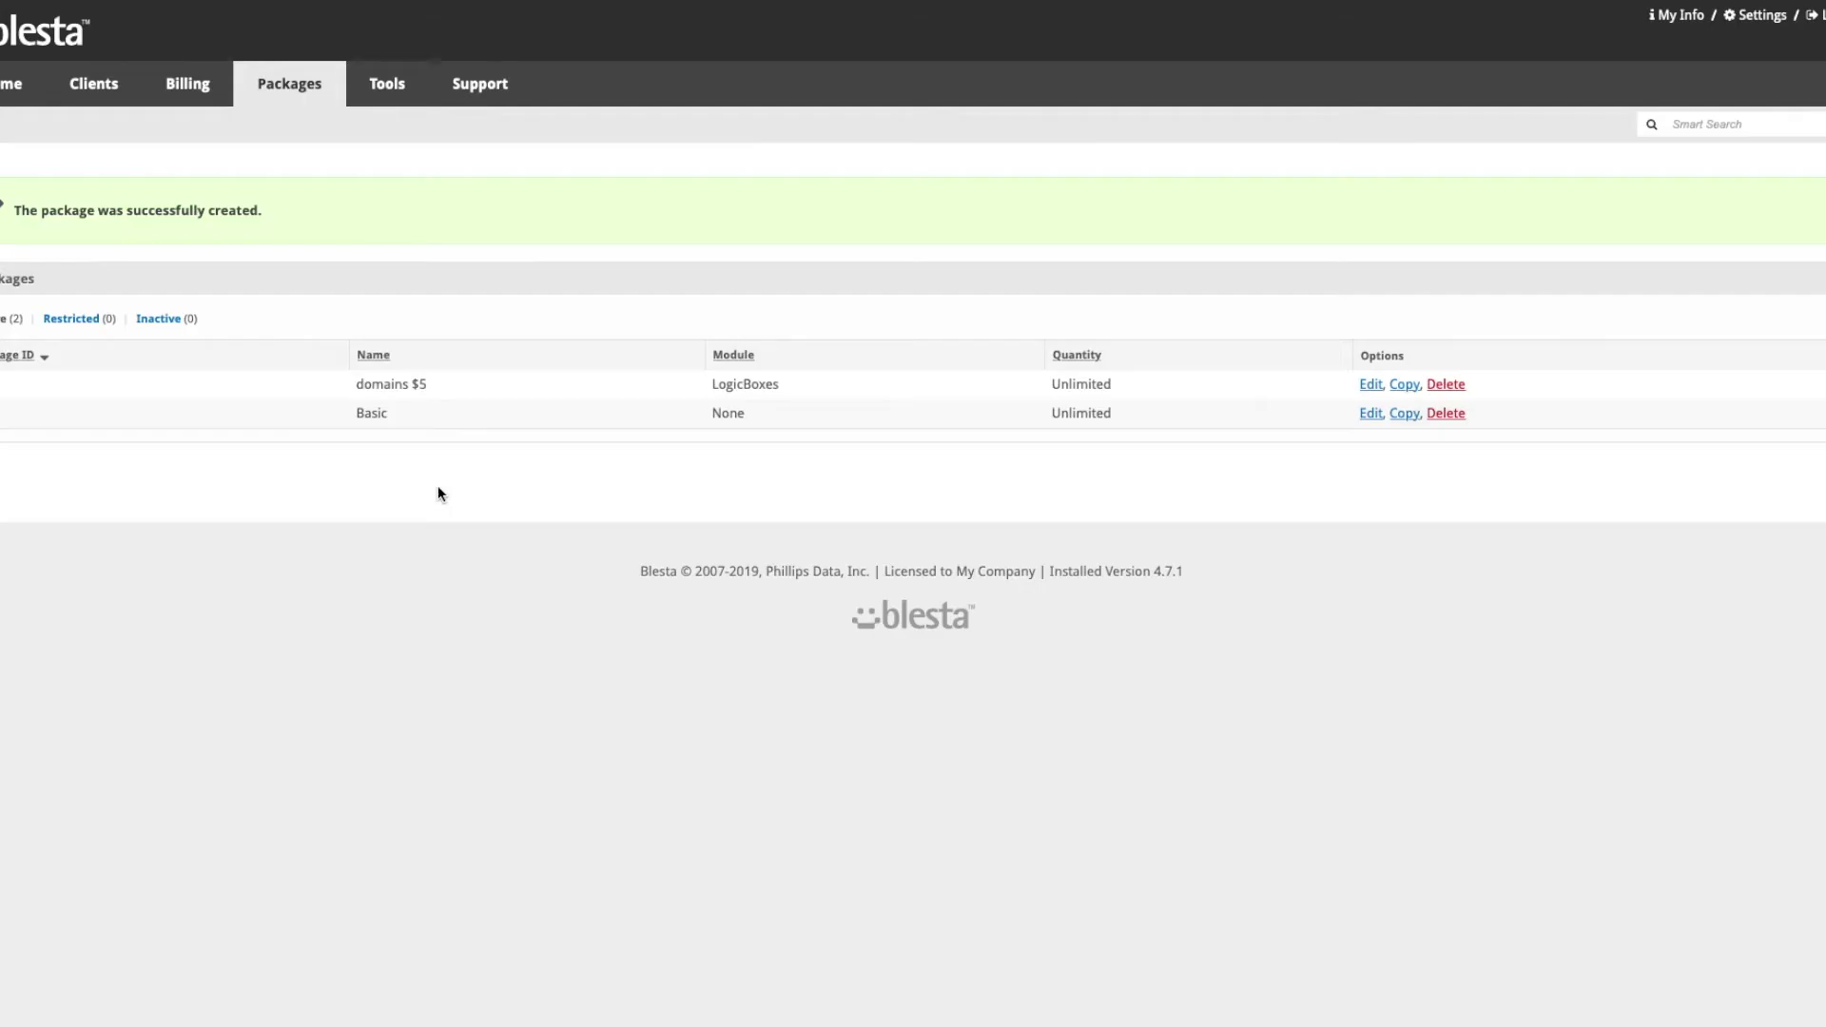
click(1404, 385)
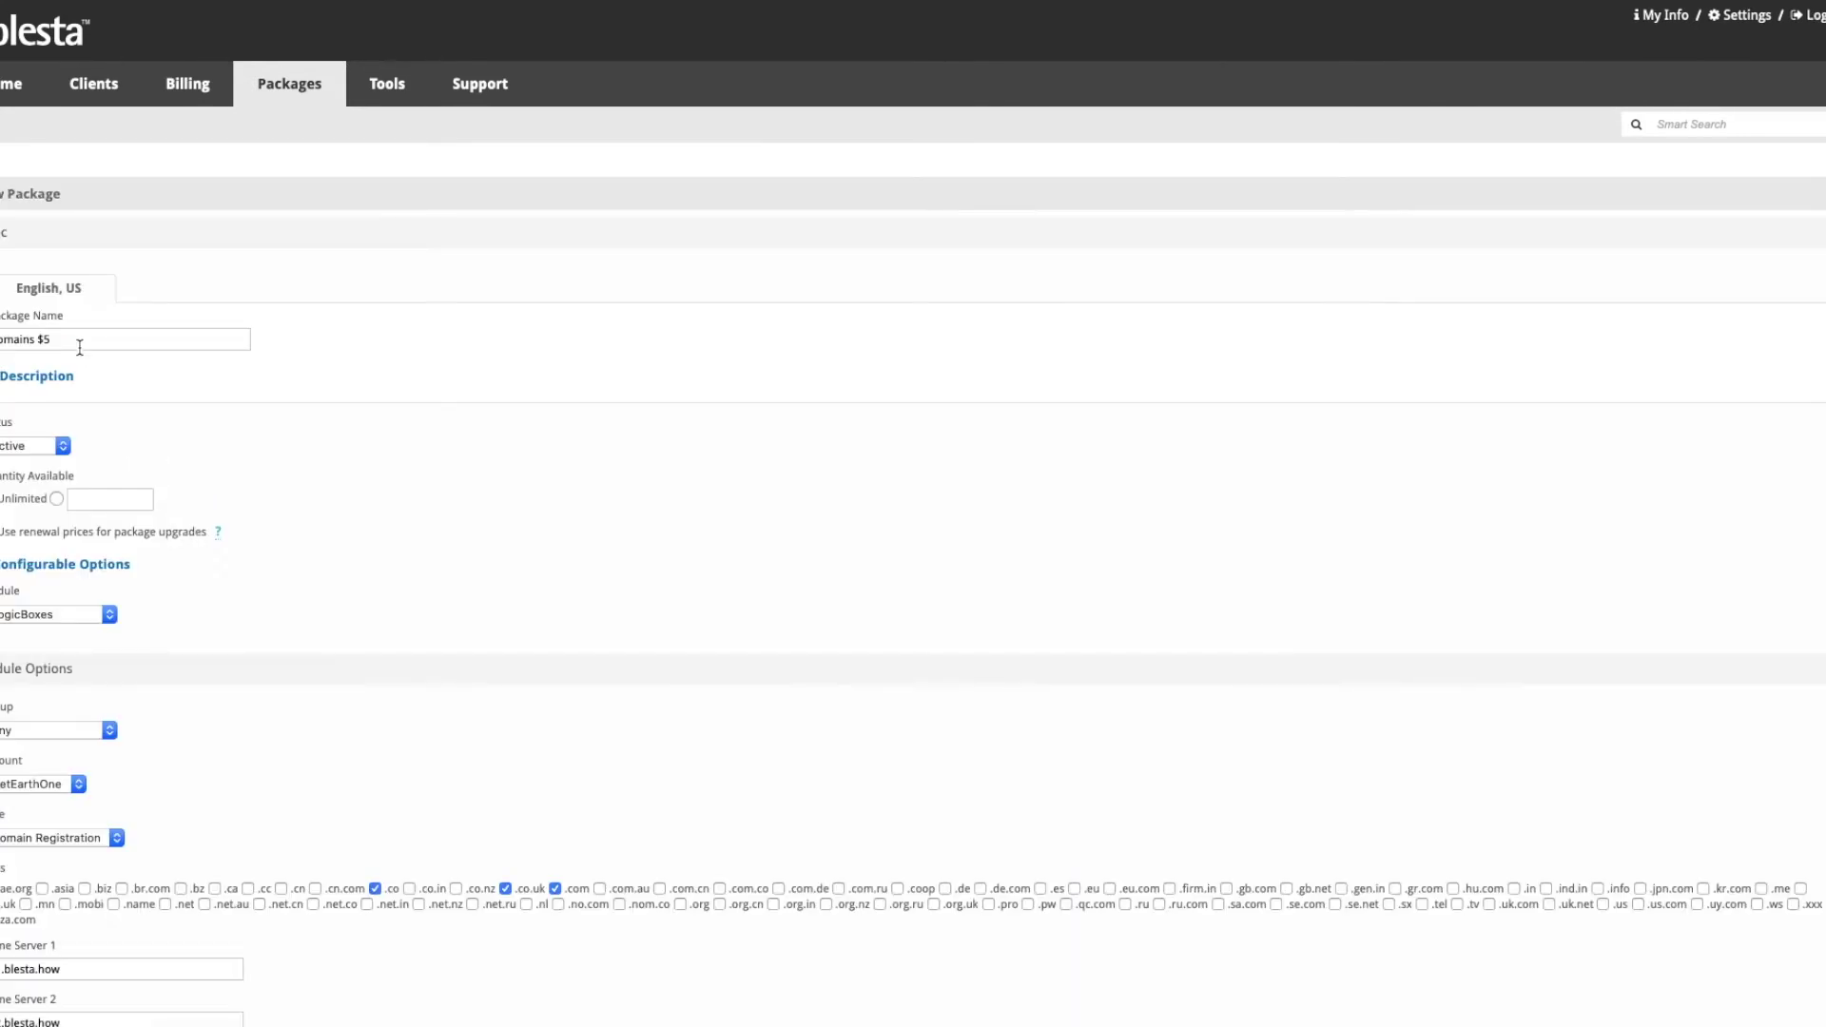
- Rename the copied package to 'Domains $10'
click(73, 342)
key(BackSpace)
text(10)
scroll(95, 599, down, 2)
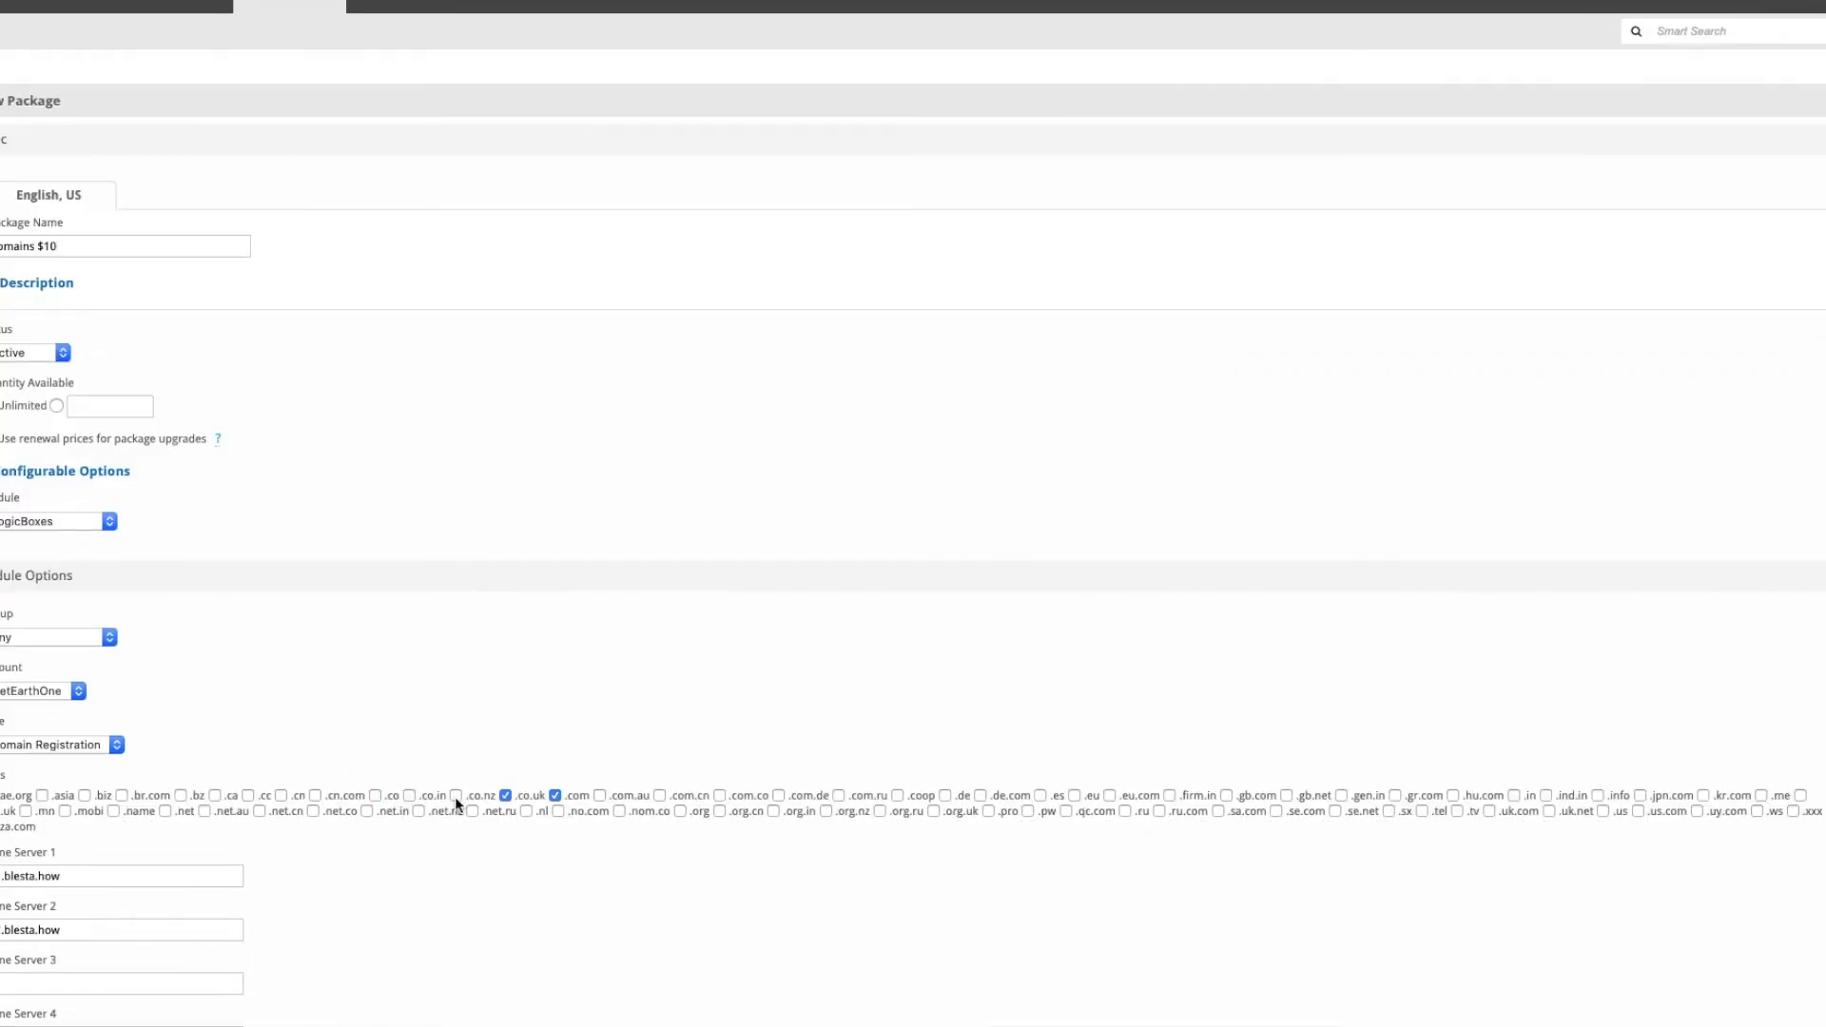
- Replace the .co, .co.uk and .com TLDs with .mobi, .name, .net and .org
click(557, 795)
click(137, 814)
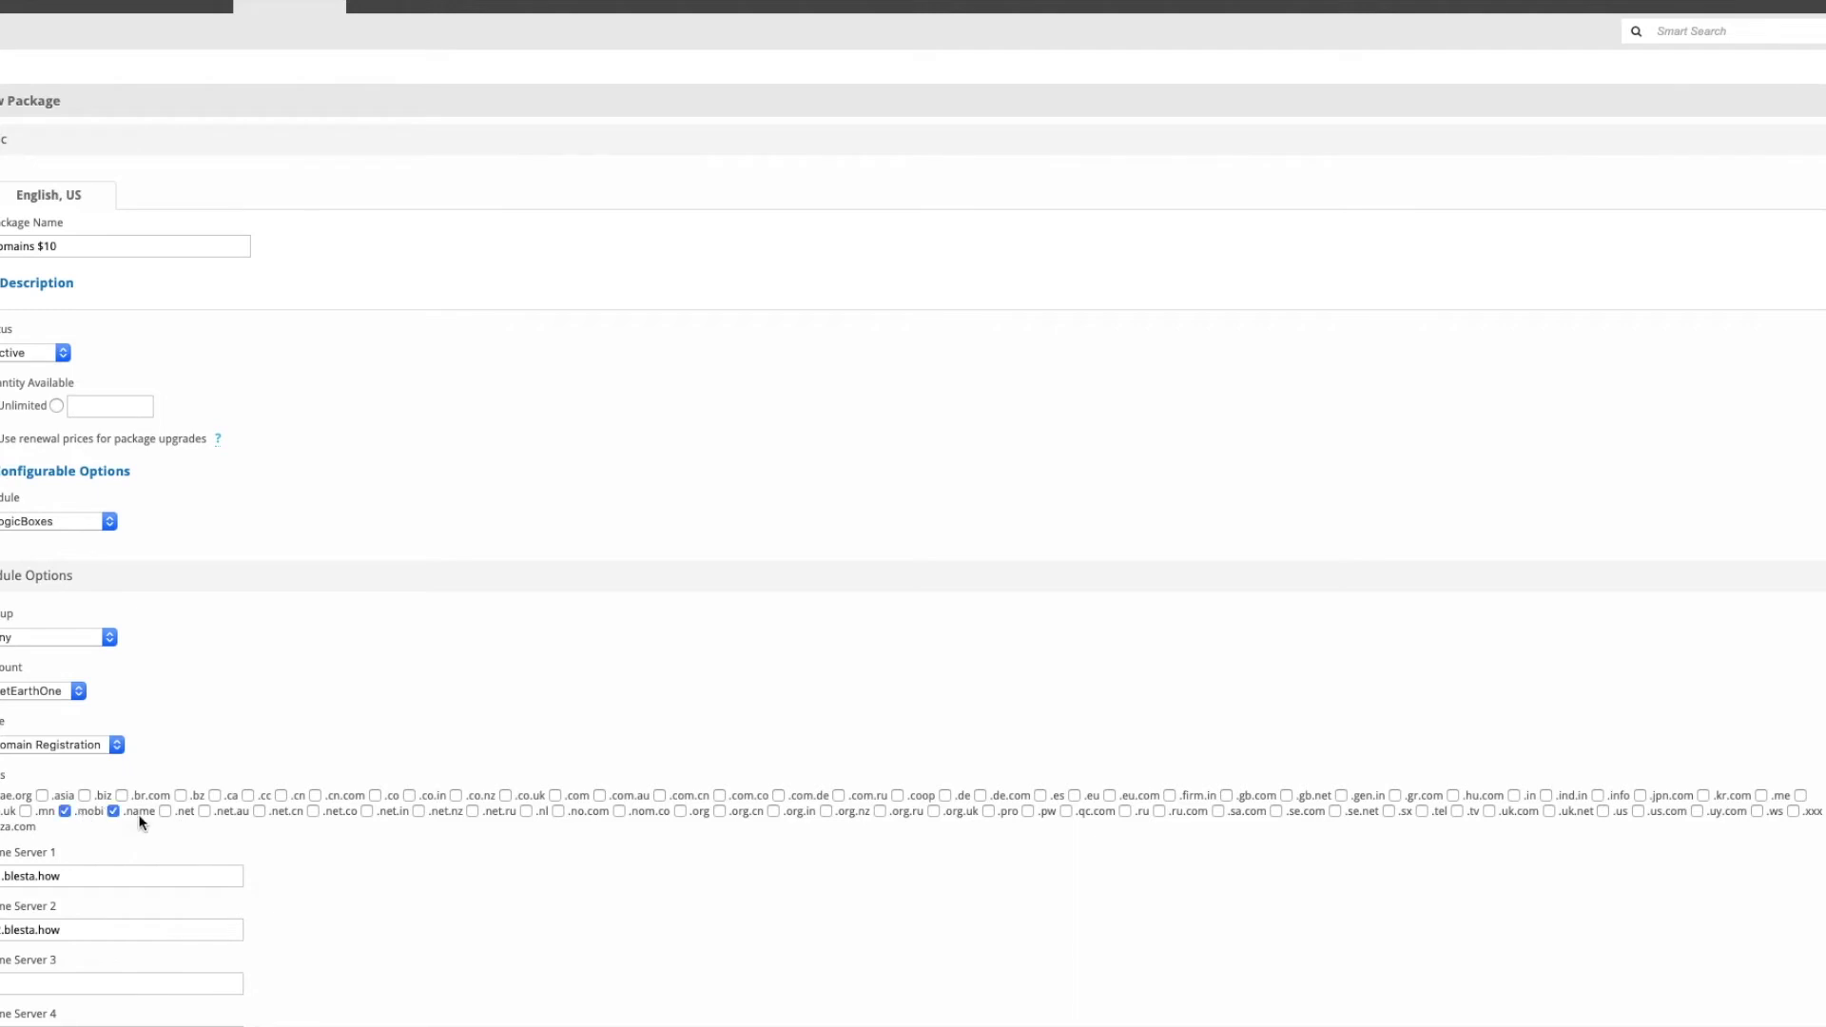
click(192, 810)
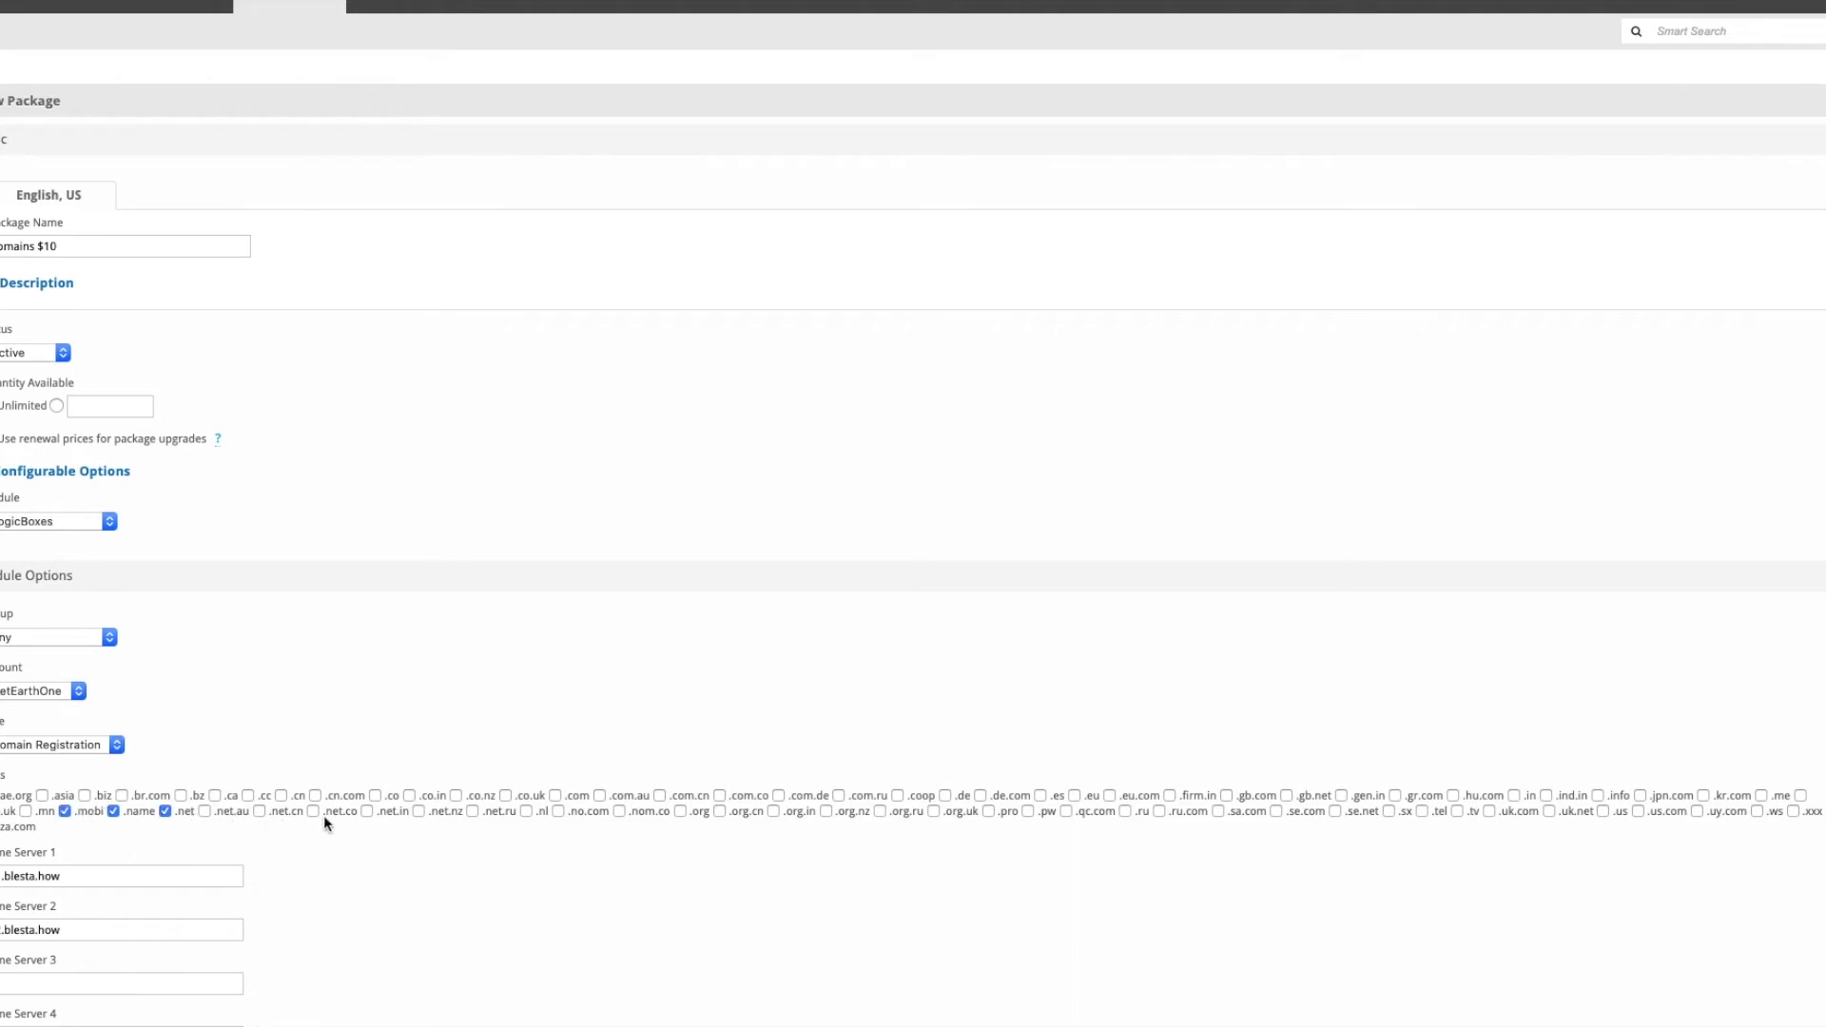
click(544, 811)
scroll(192, 834, down, 5)
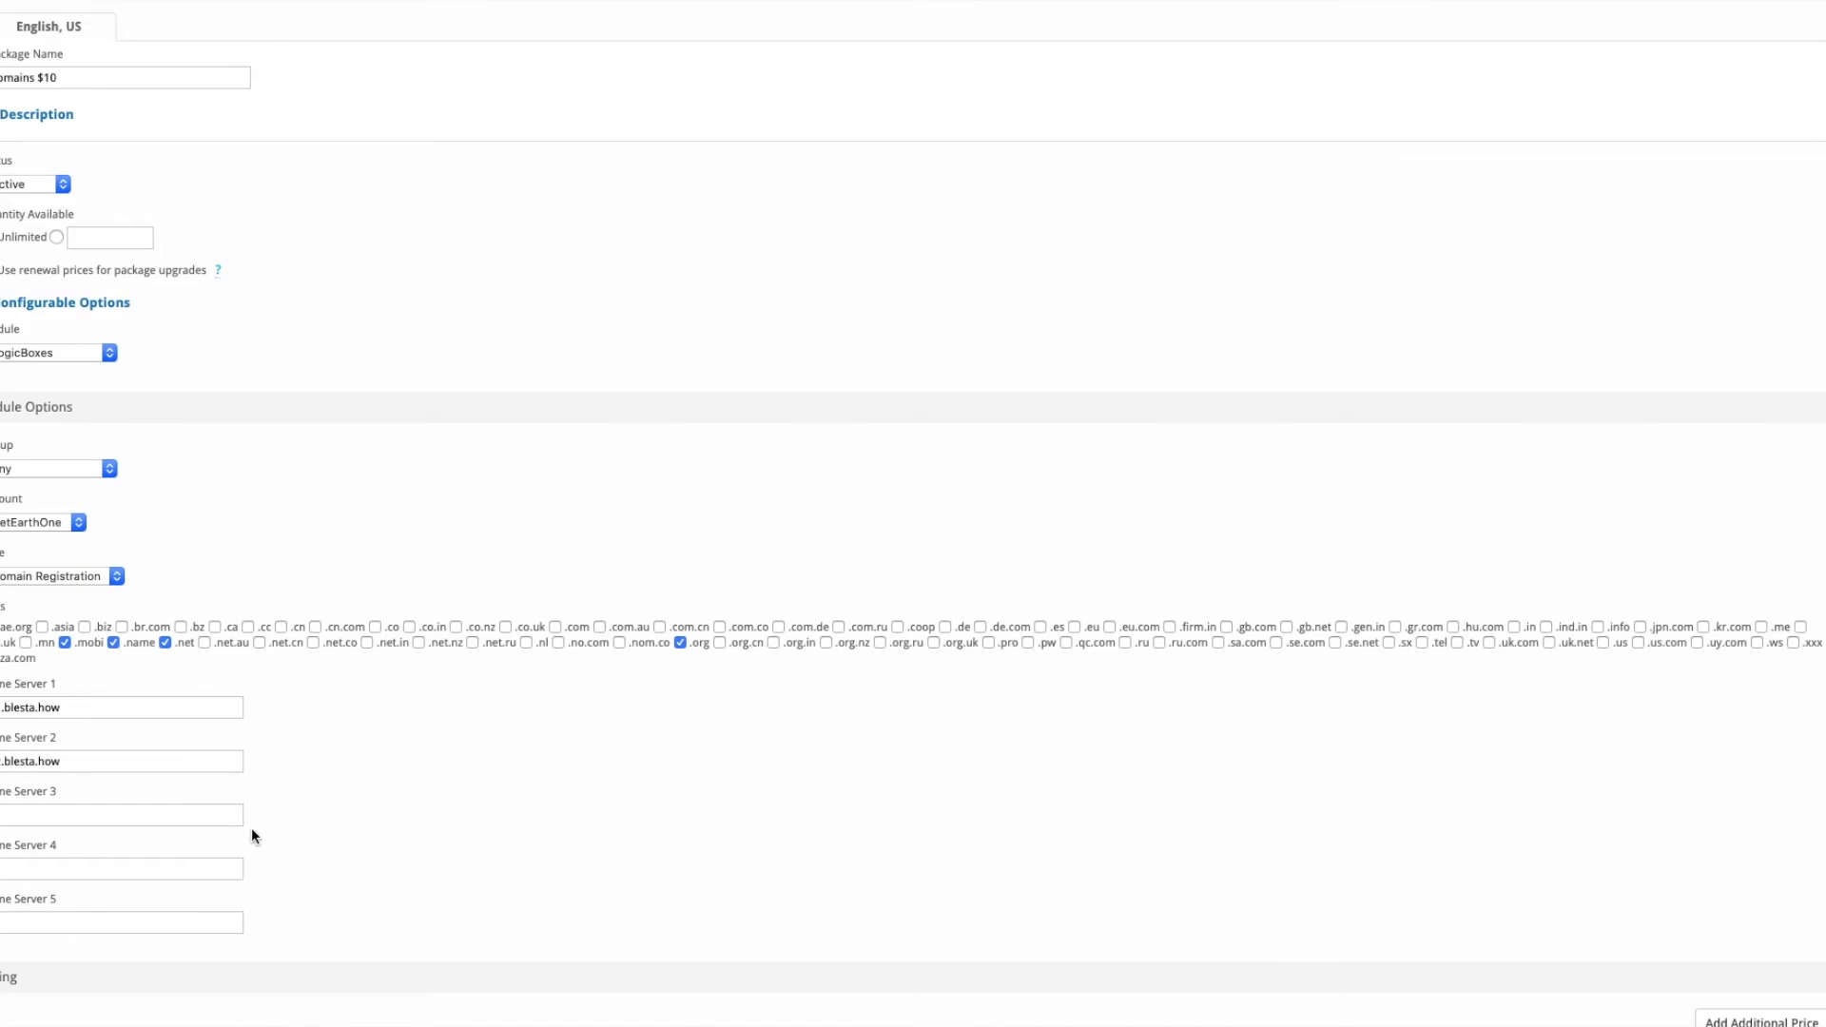
- Change the price to 10.00 and the renewal price to 8.00
scroll(675, 746, down, 1)
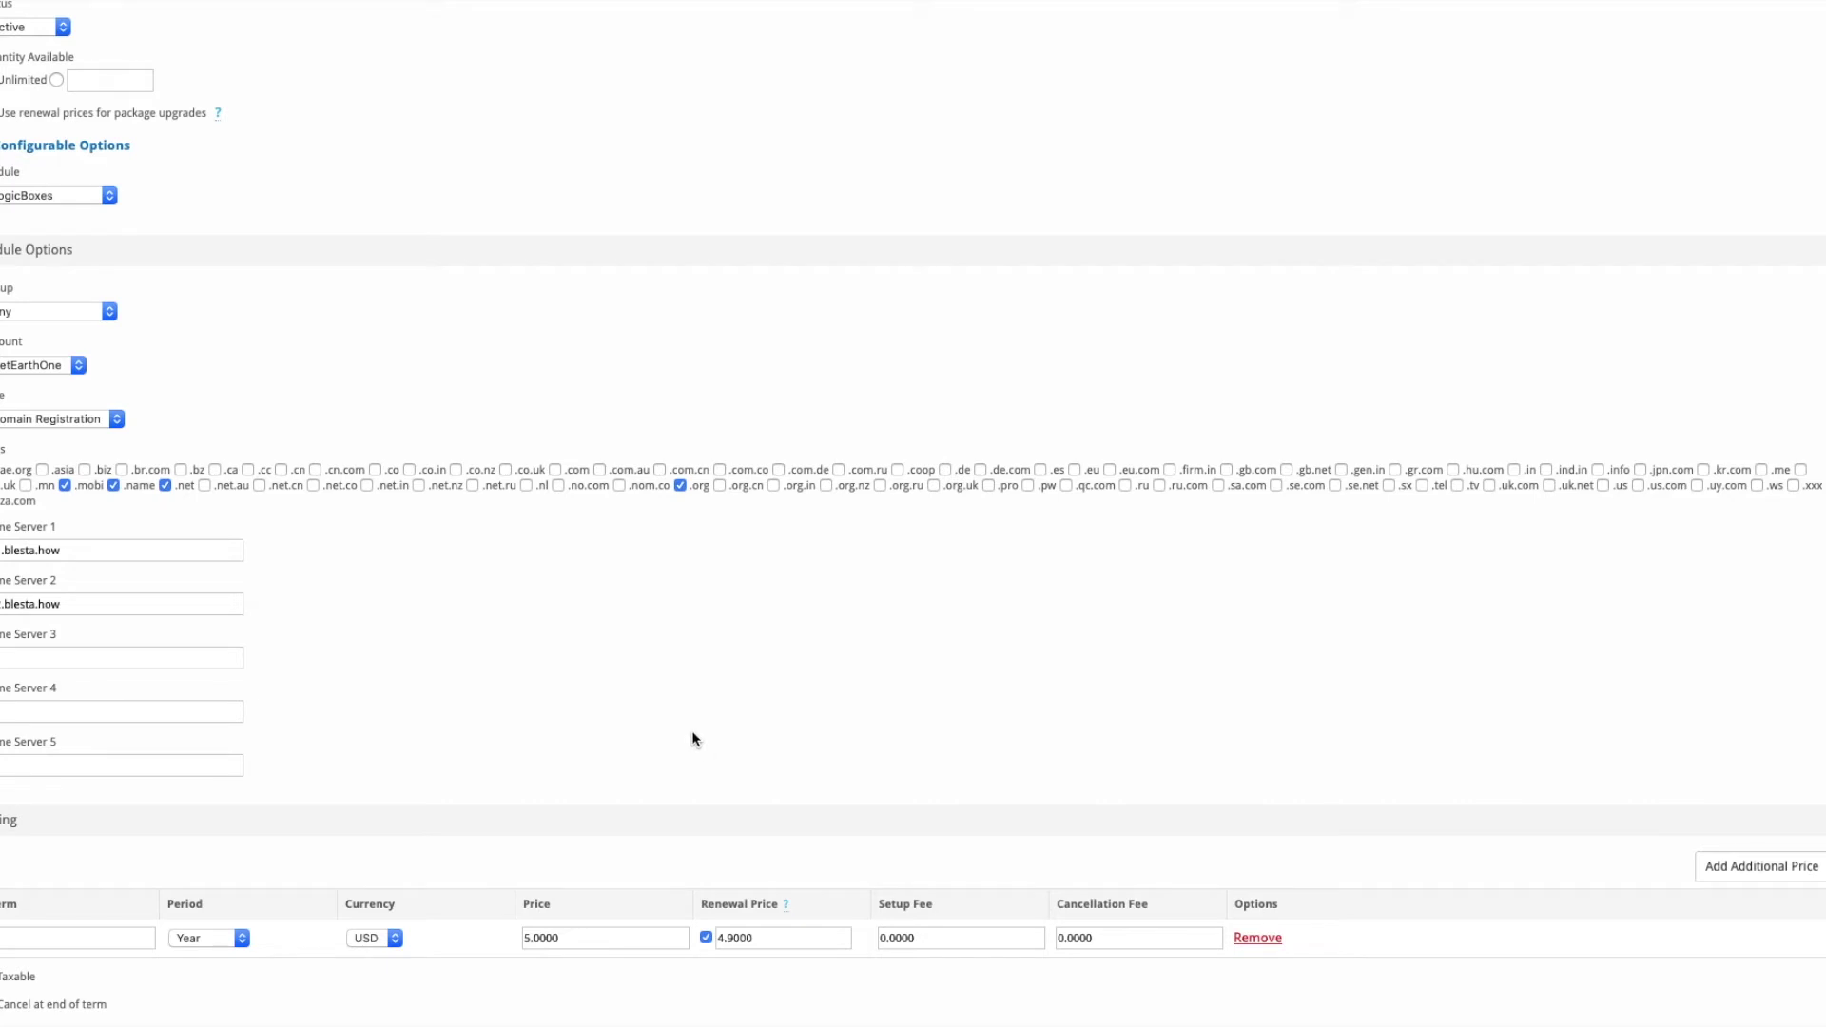
scroll(700, 748, down, 3)
drag(576, 790, 445, 779)
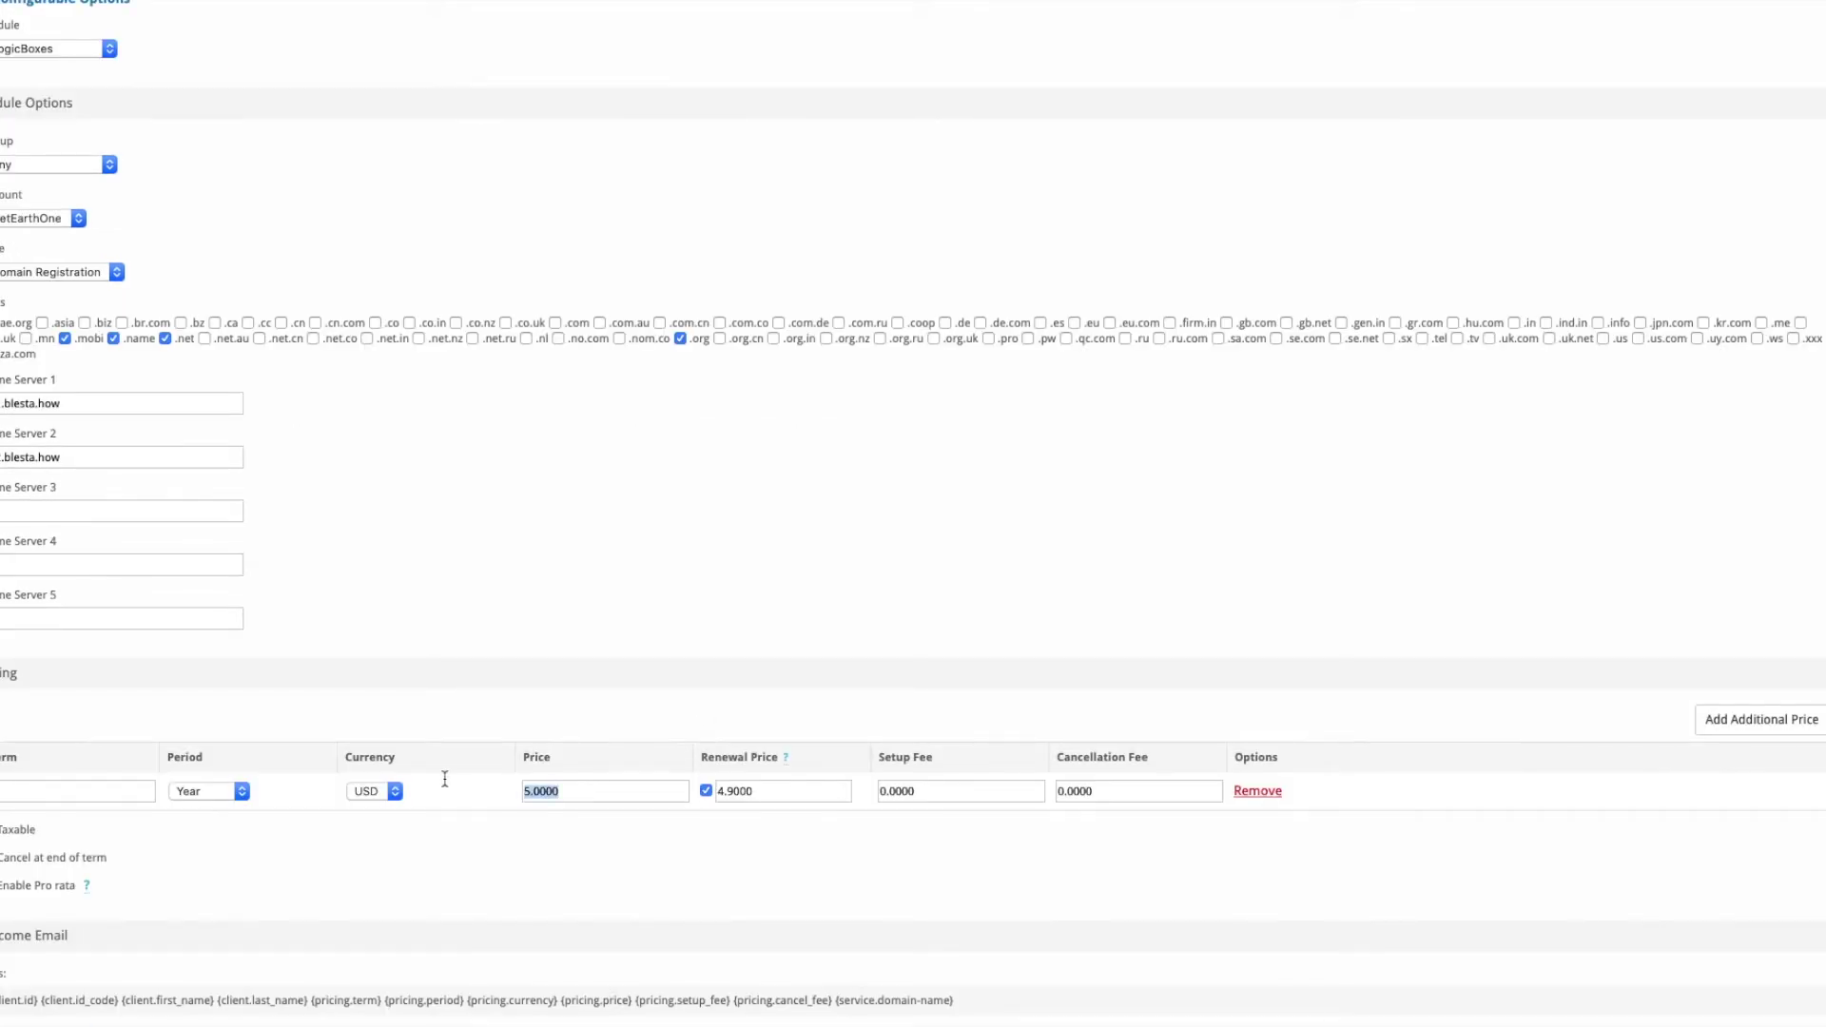
text(10.00)
drag(739, 792, 690, 794)
text(8.)
- Select the Domains member group and save the Domains $10 package
scroll(179, 782, down, 7)
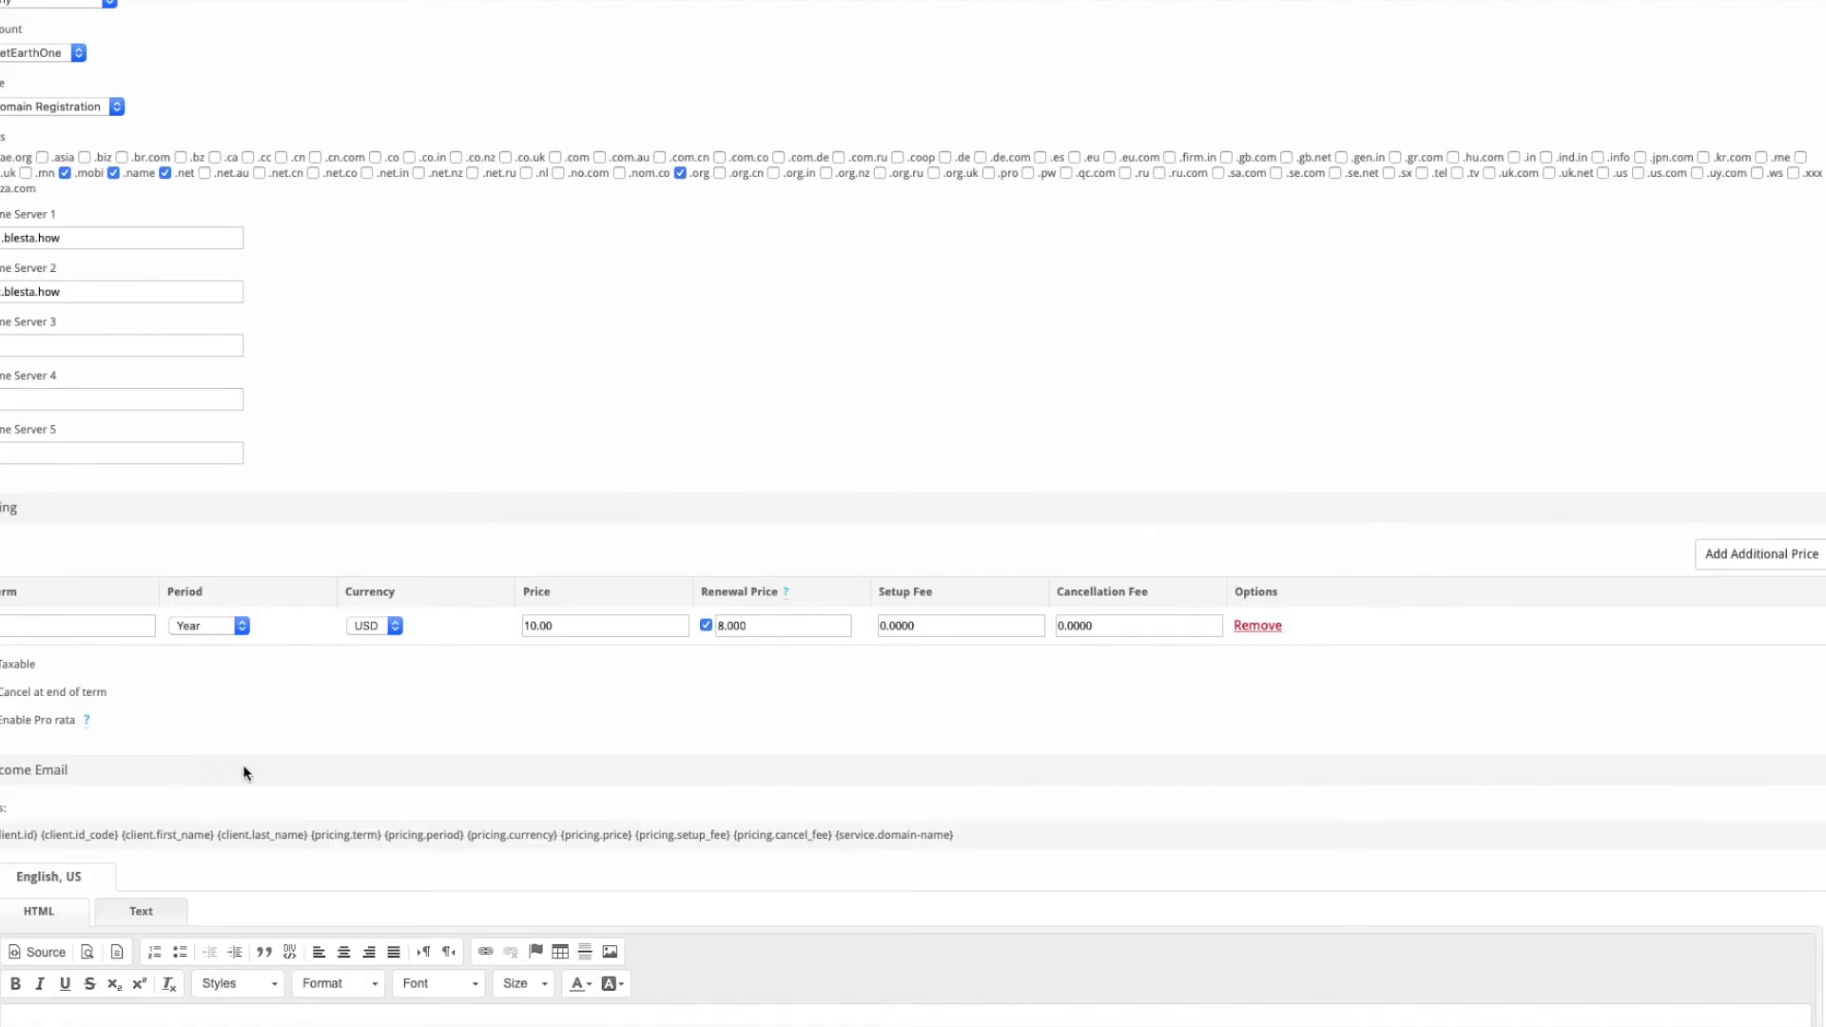
scroll(140, 428, down, 2)
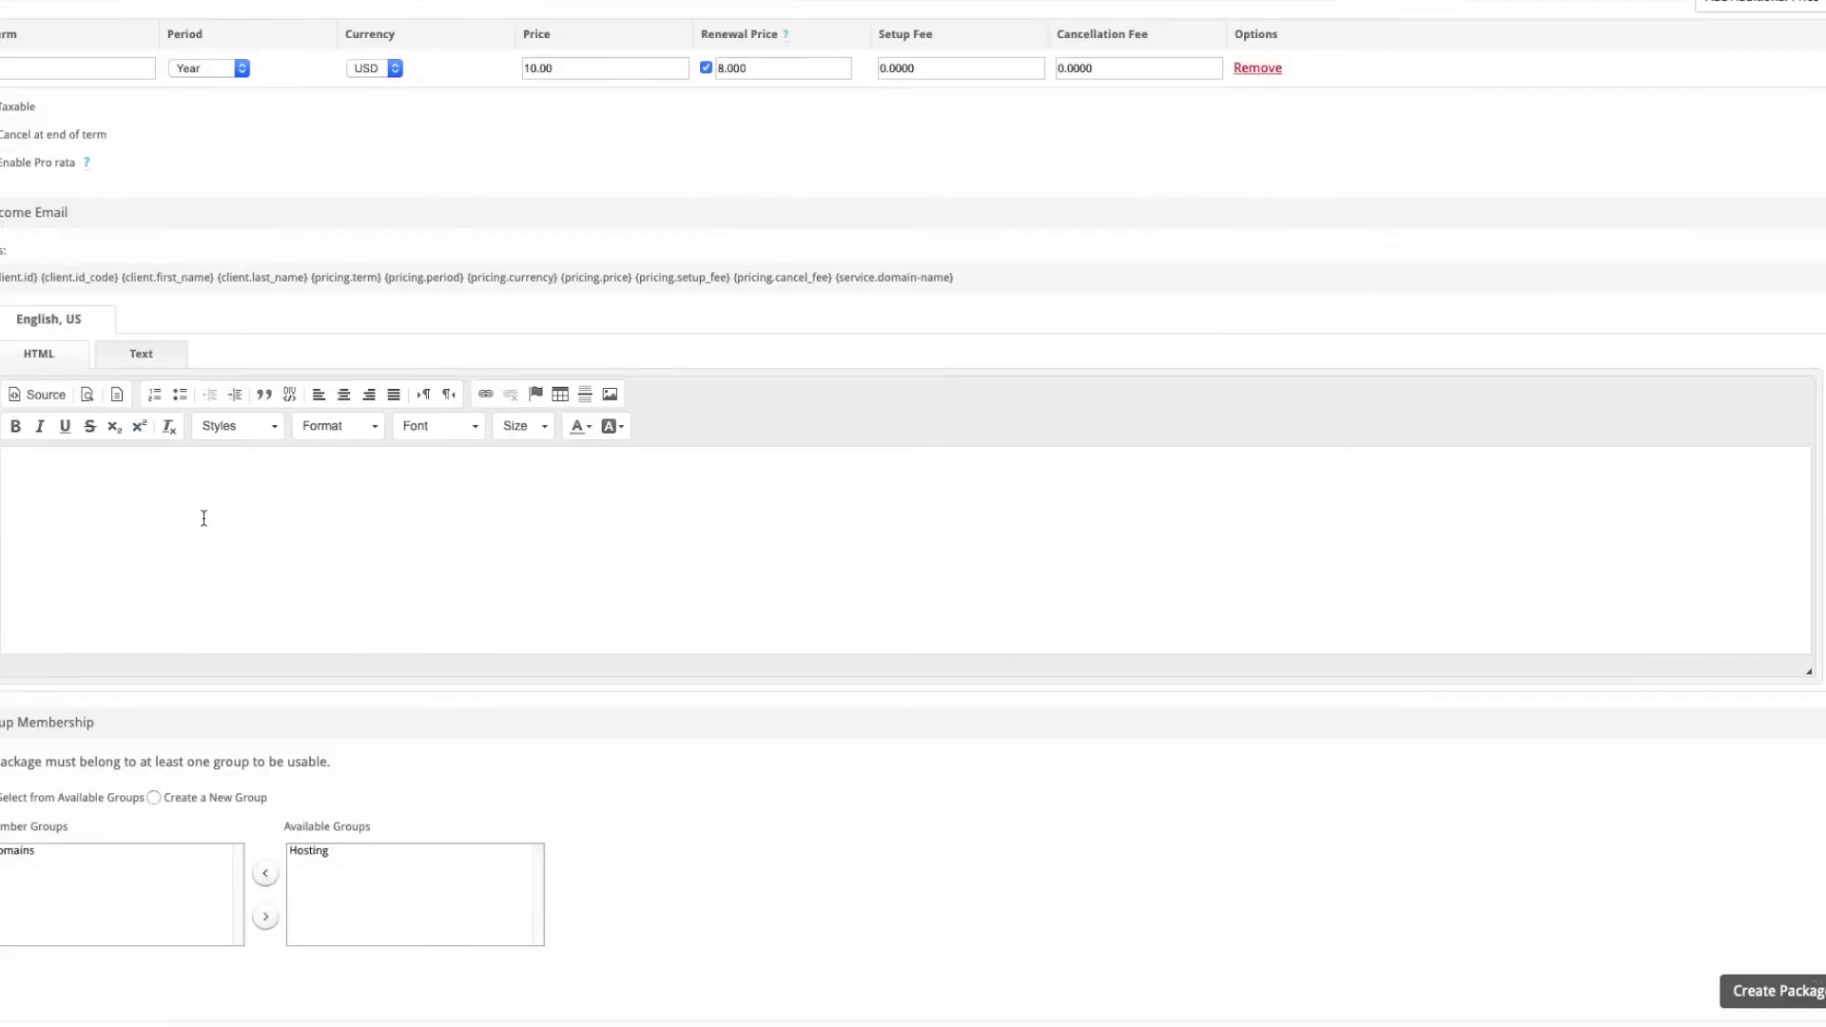
click(36, 822)
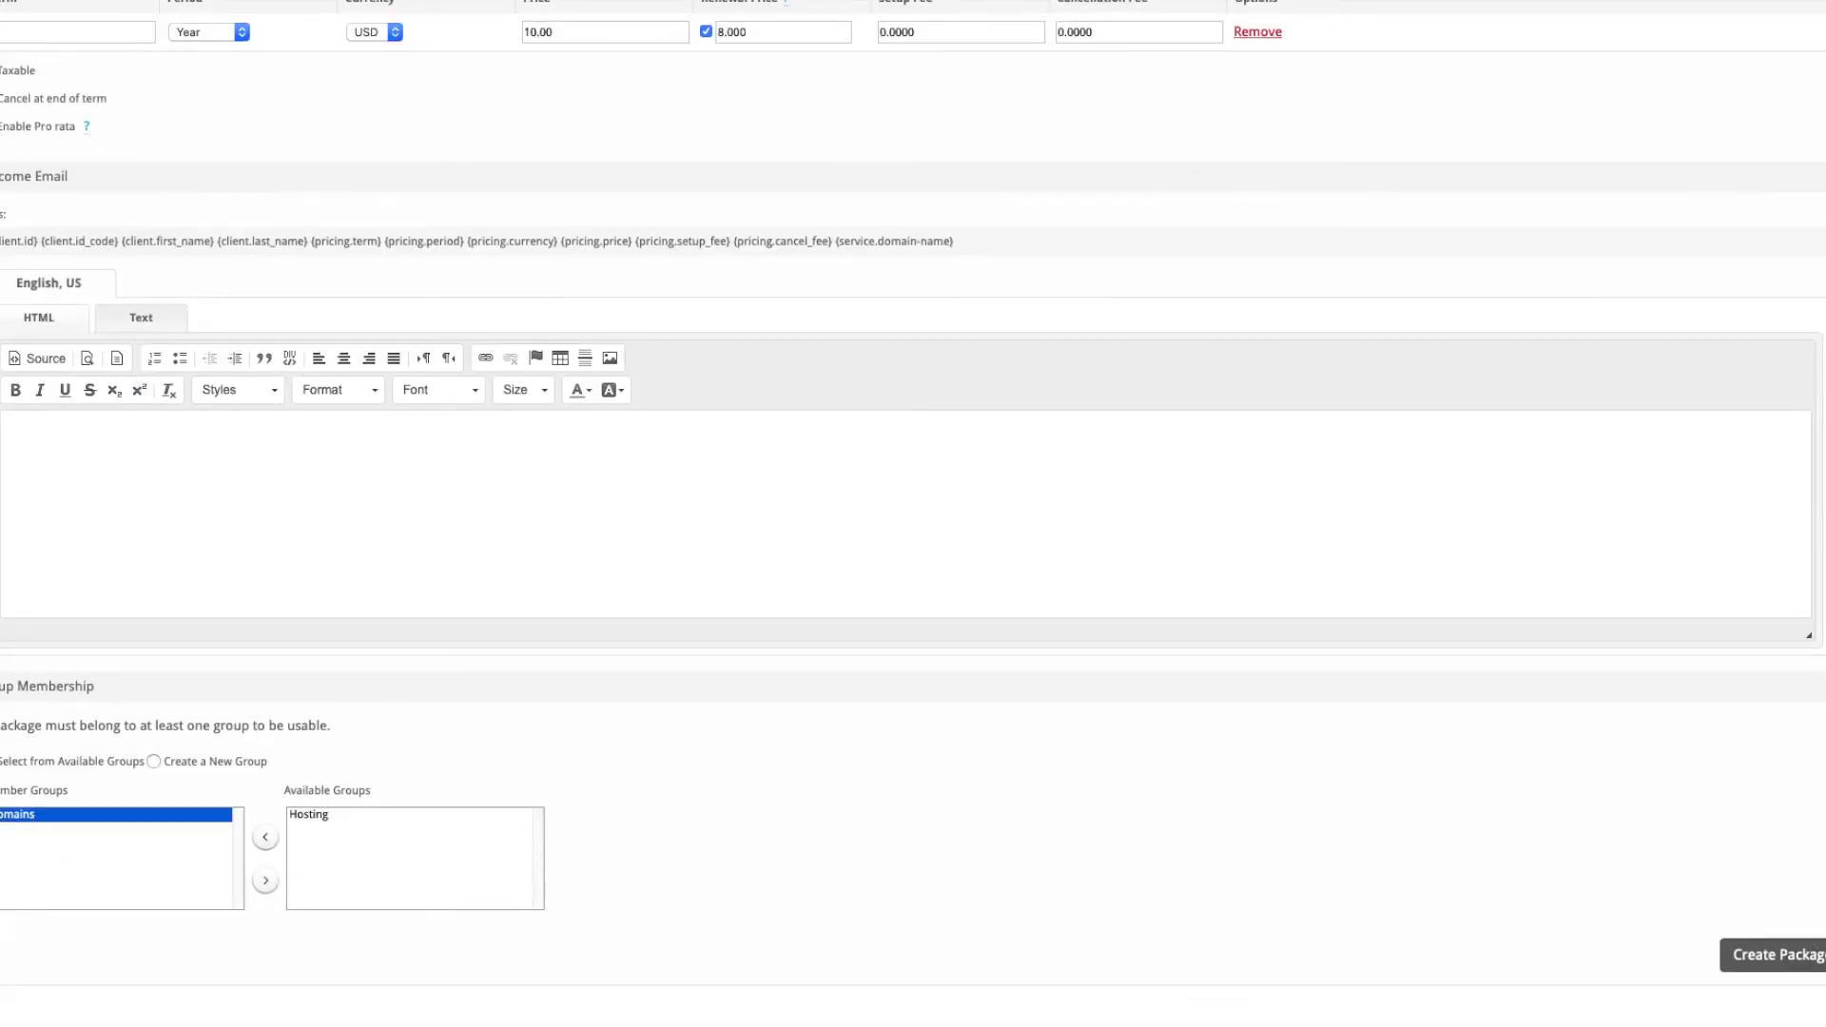
click(1743, 955)
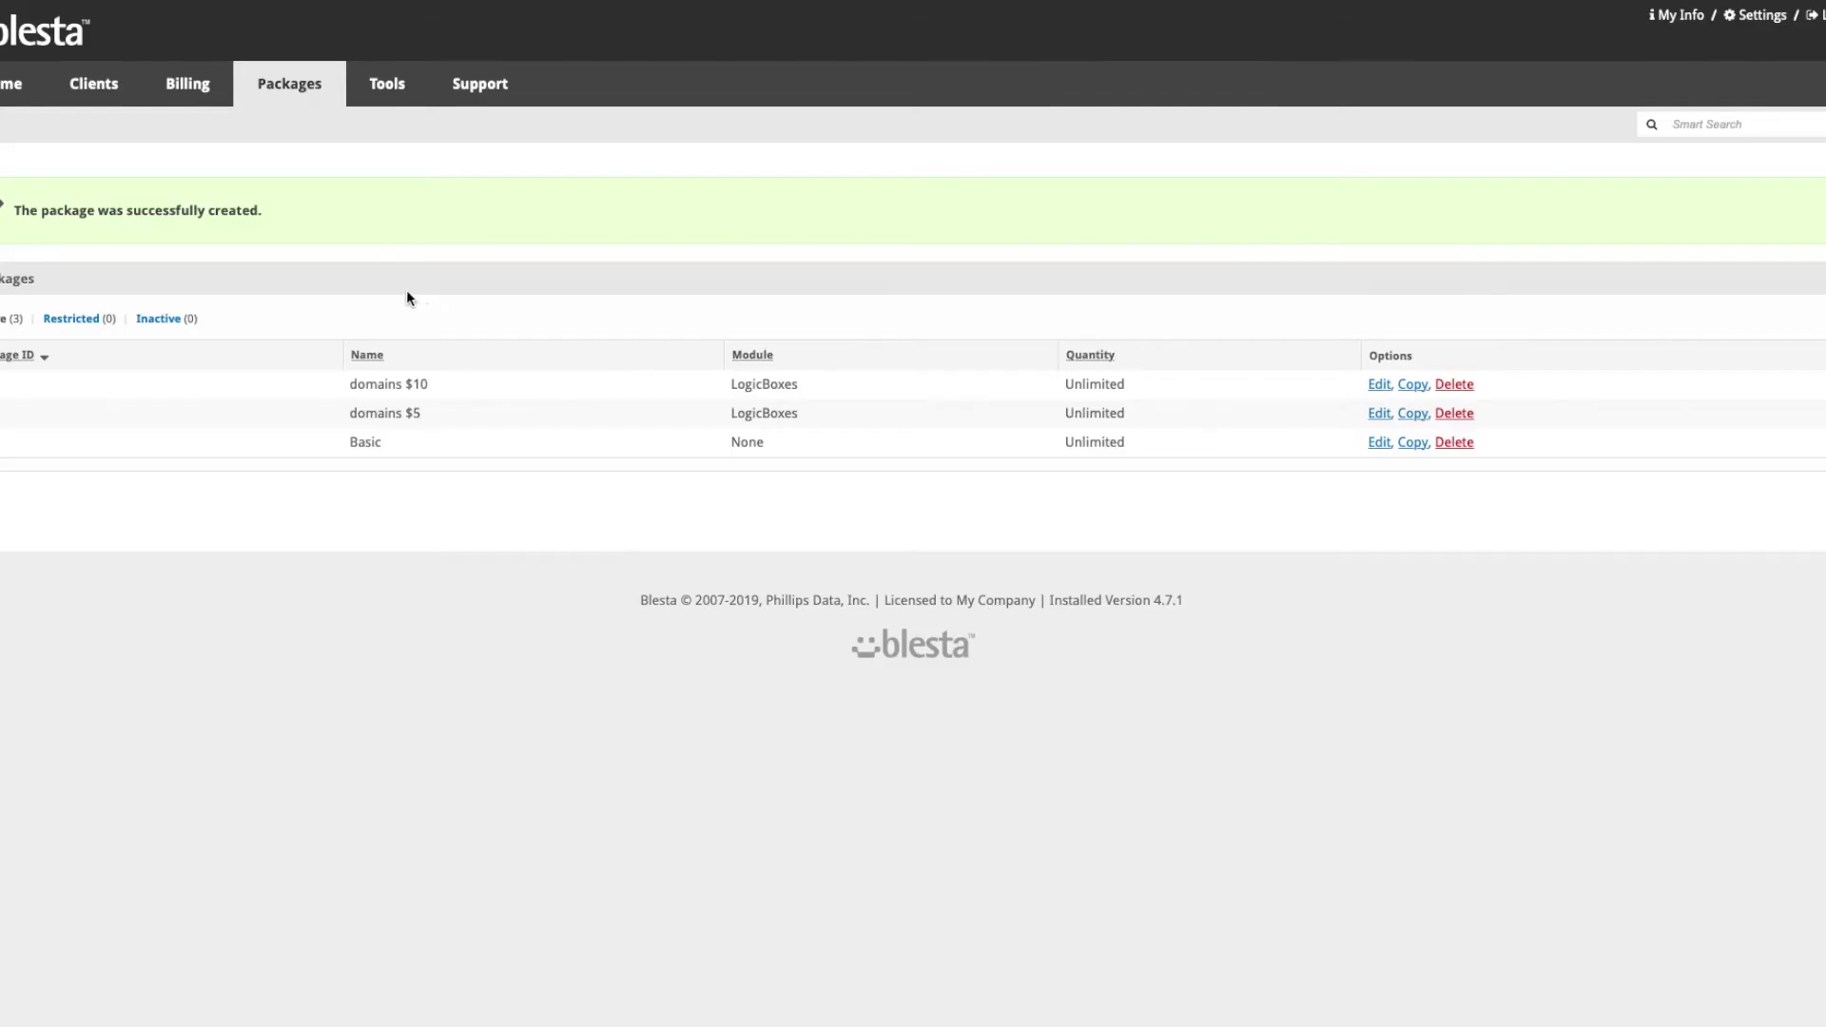
- Add a new order form named 'Domains'
mouse_move(286, 95)
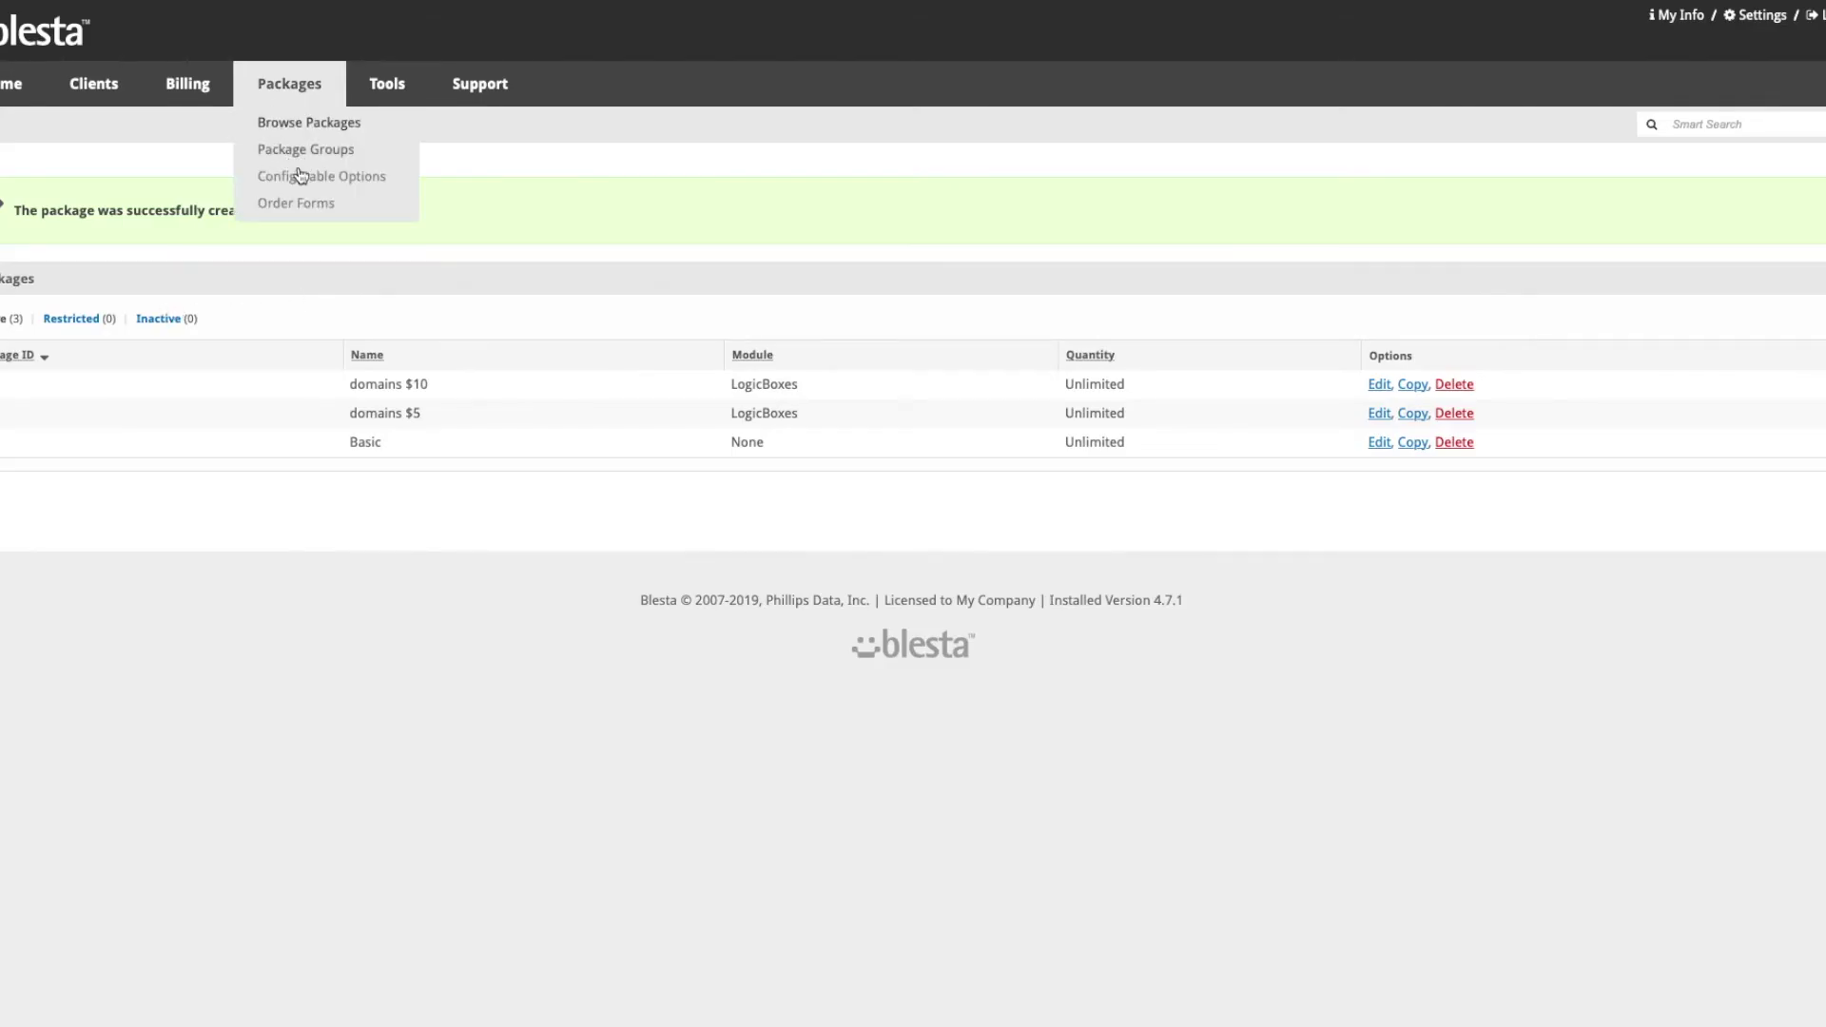
click(302, 206)
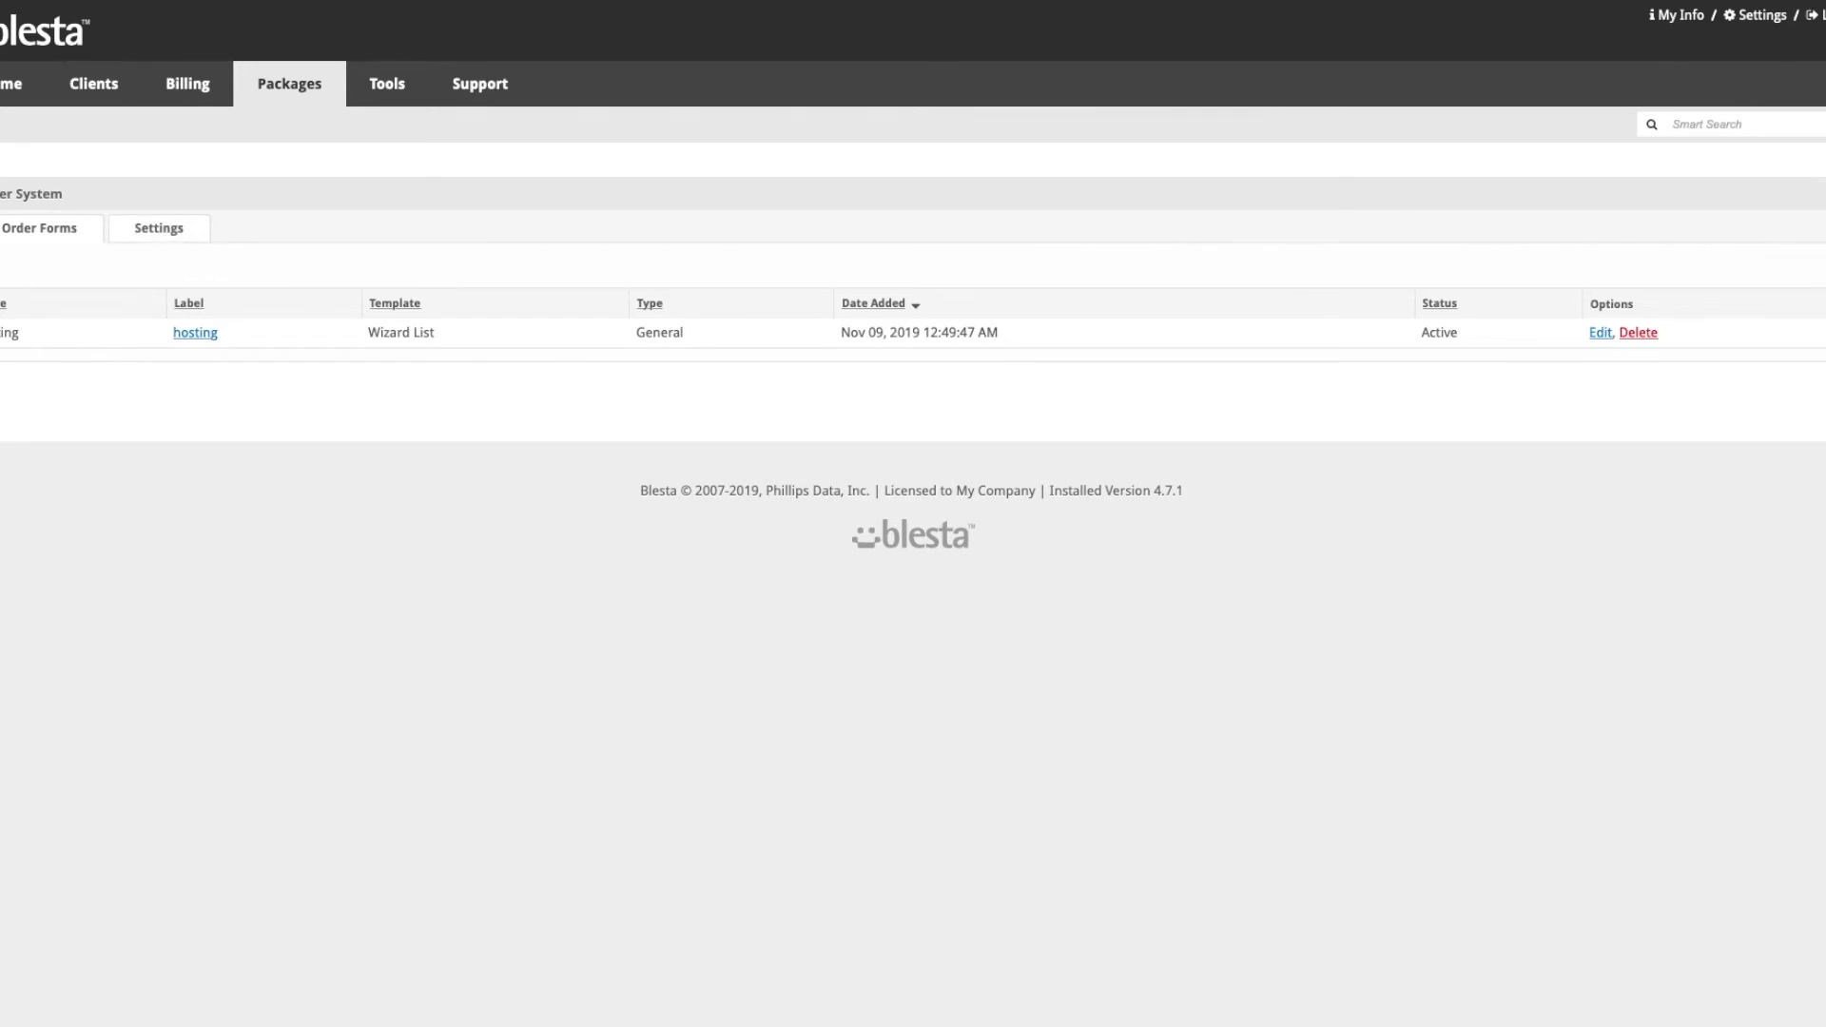
click(1770, 268)
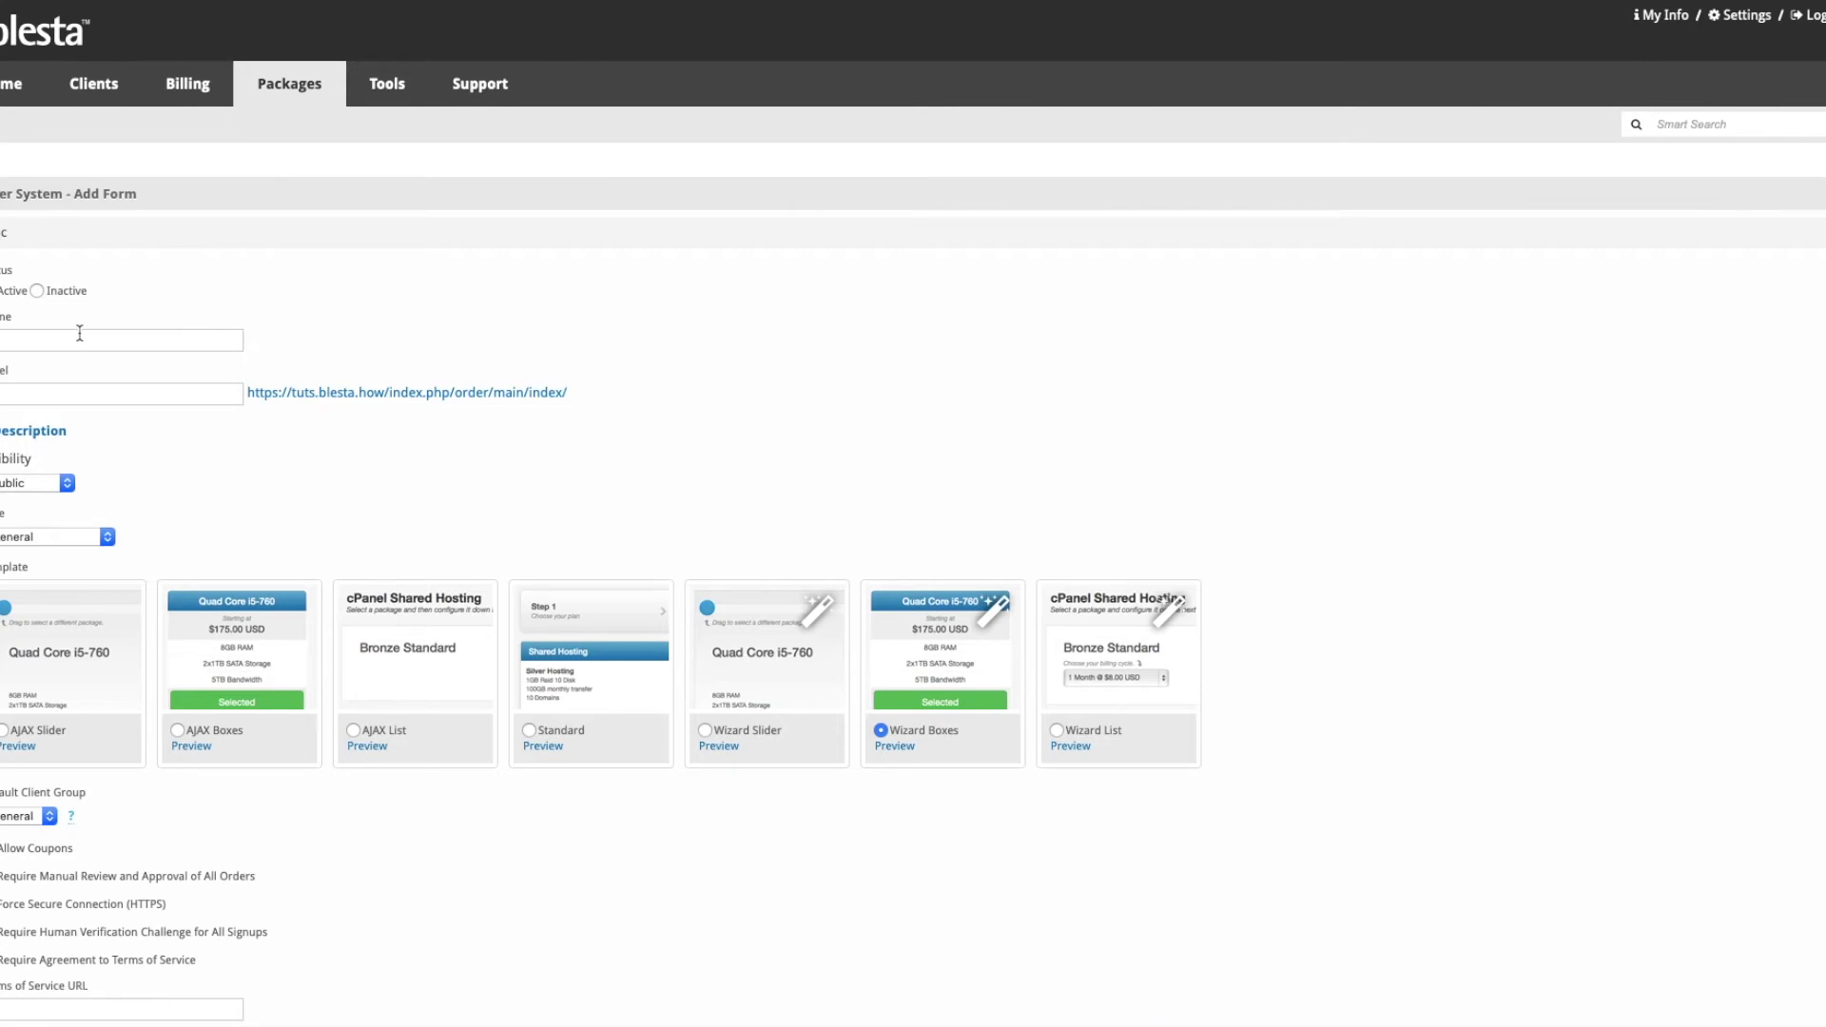
click(80, 333)
text(Domains)
- Label the form 'domains', set type Domain and Other, and choose the Standard template
click(101, 394)
text(doma)
text(ins)
click(51, 539)
click(63, 562)
click(554, 733)
scroll(548, 736, down, 3)
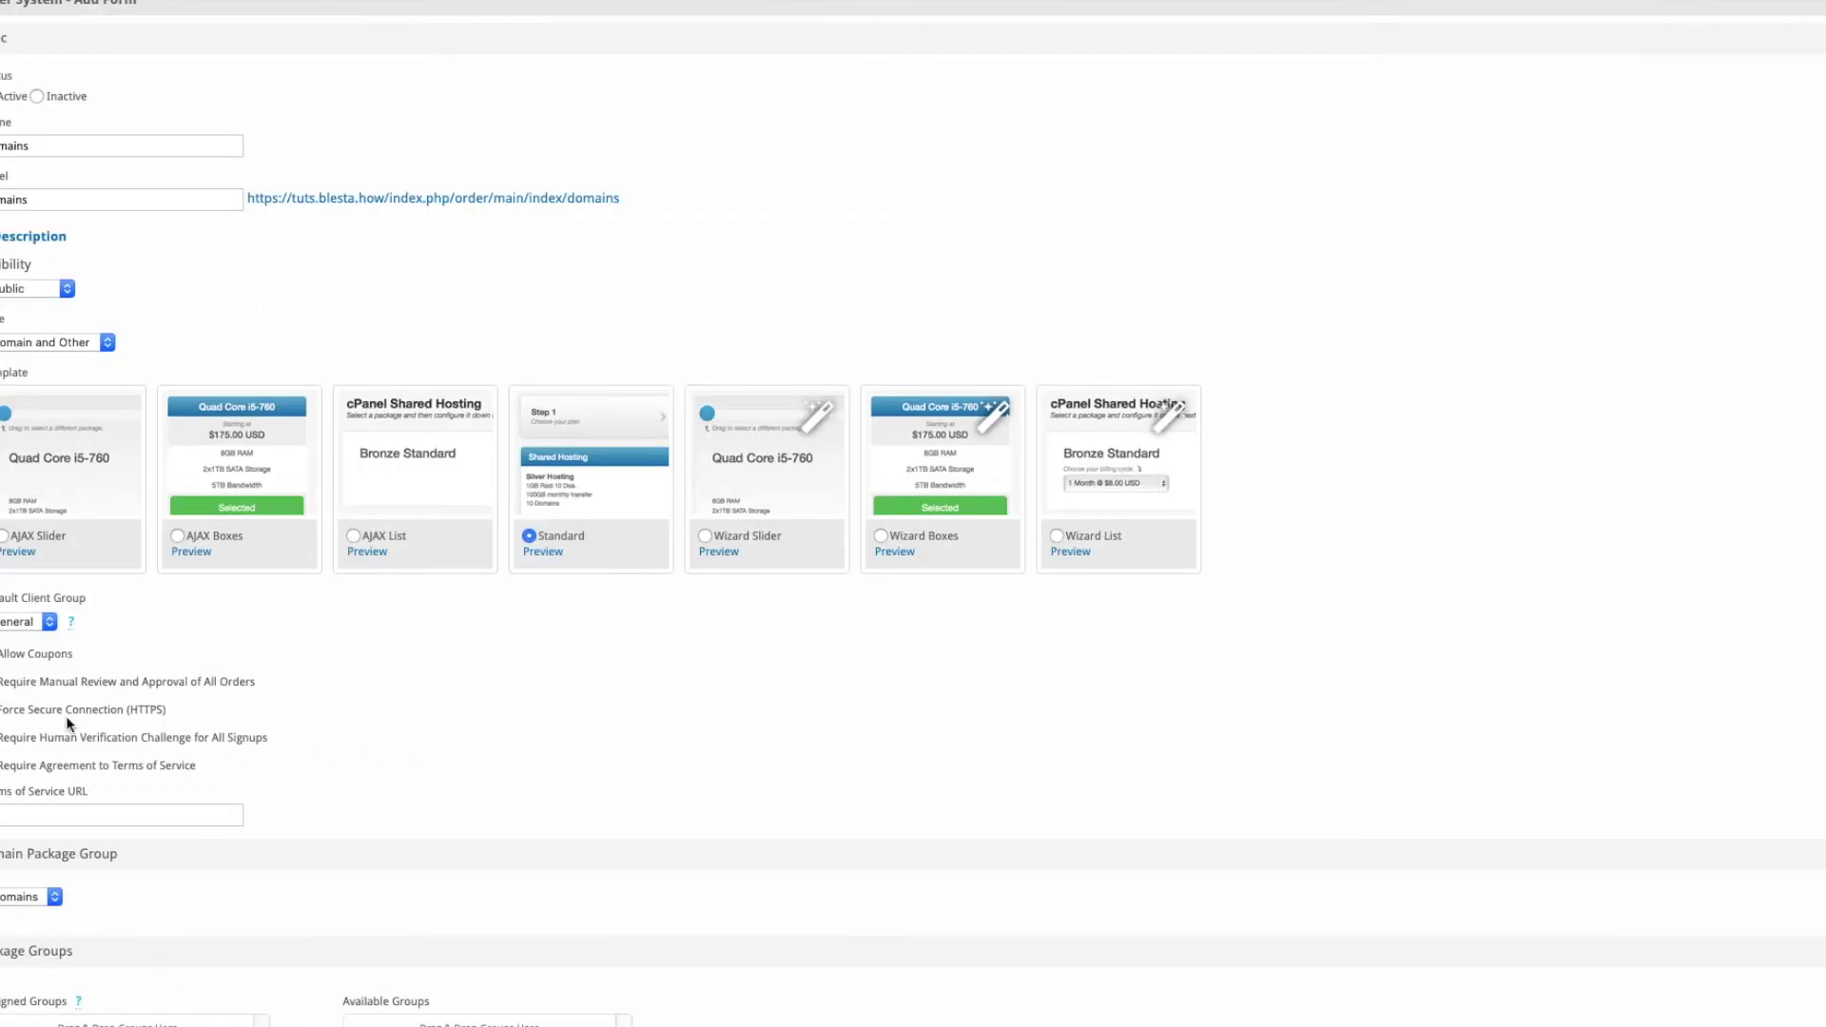
click(38, 624)
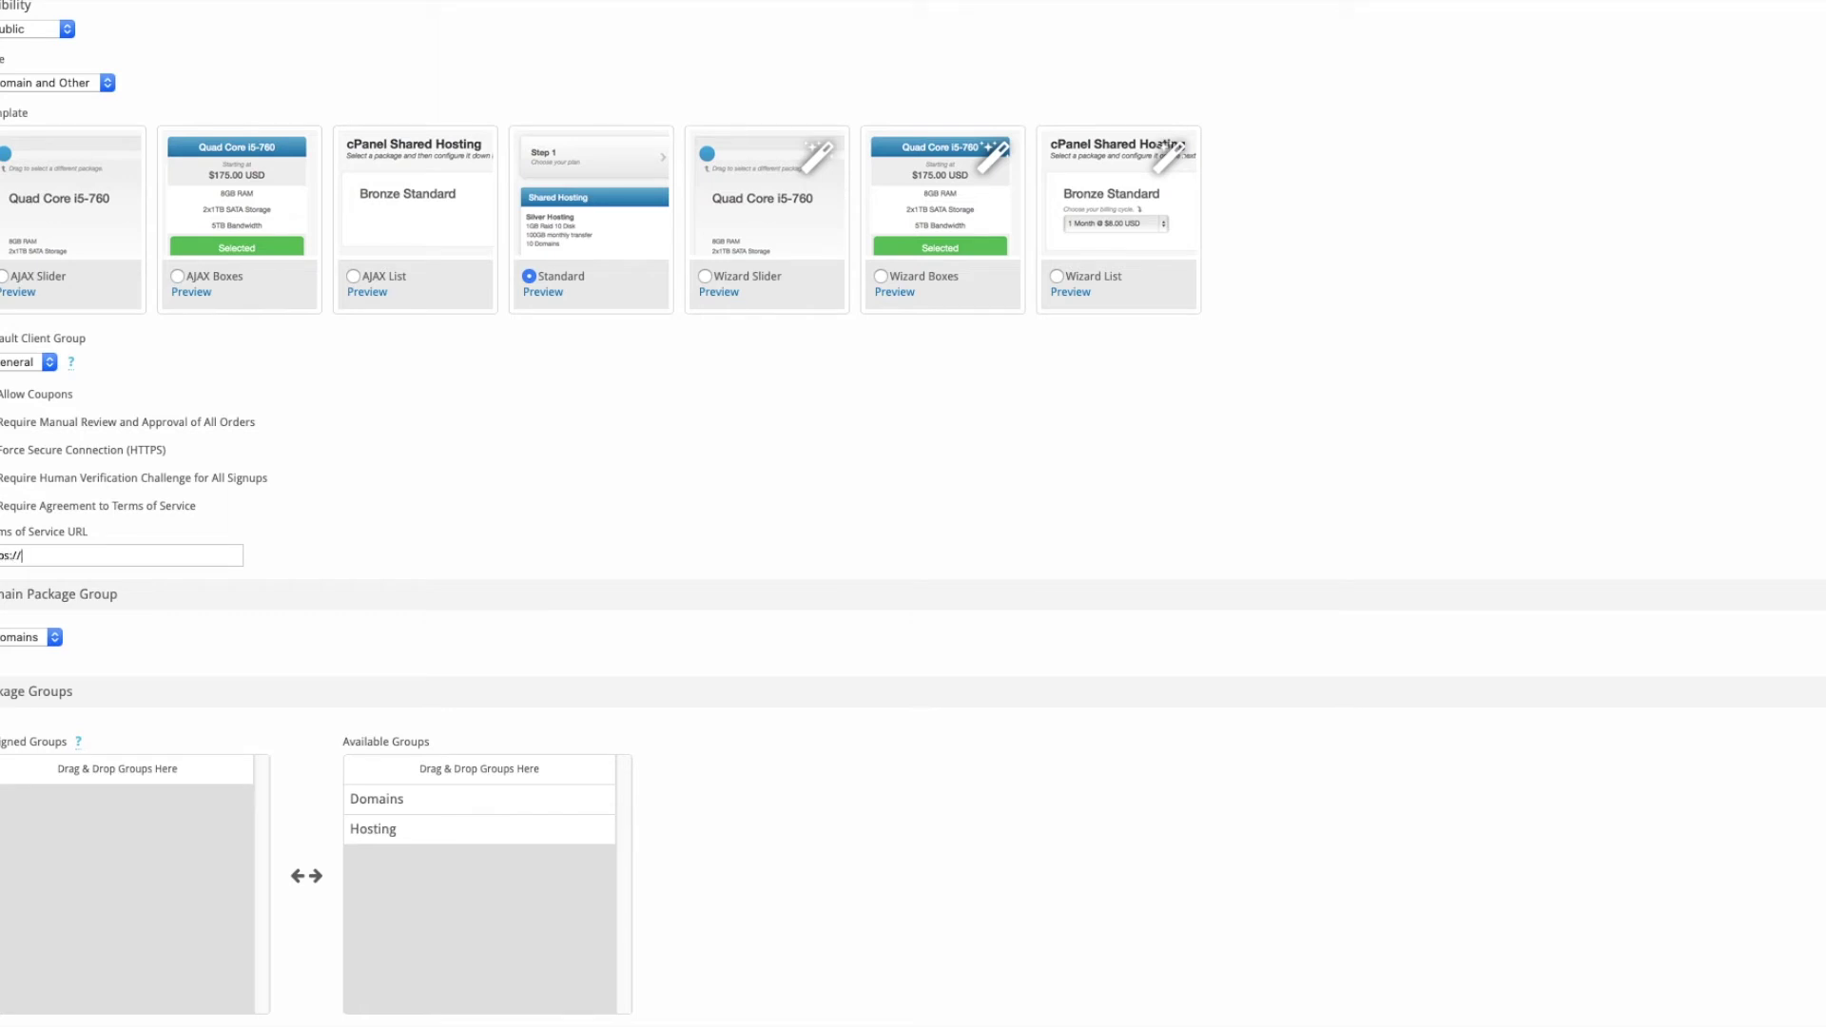
text(ts.blesta.how/terms)
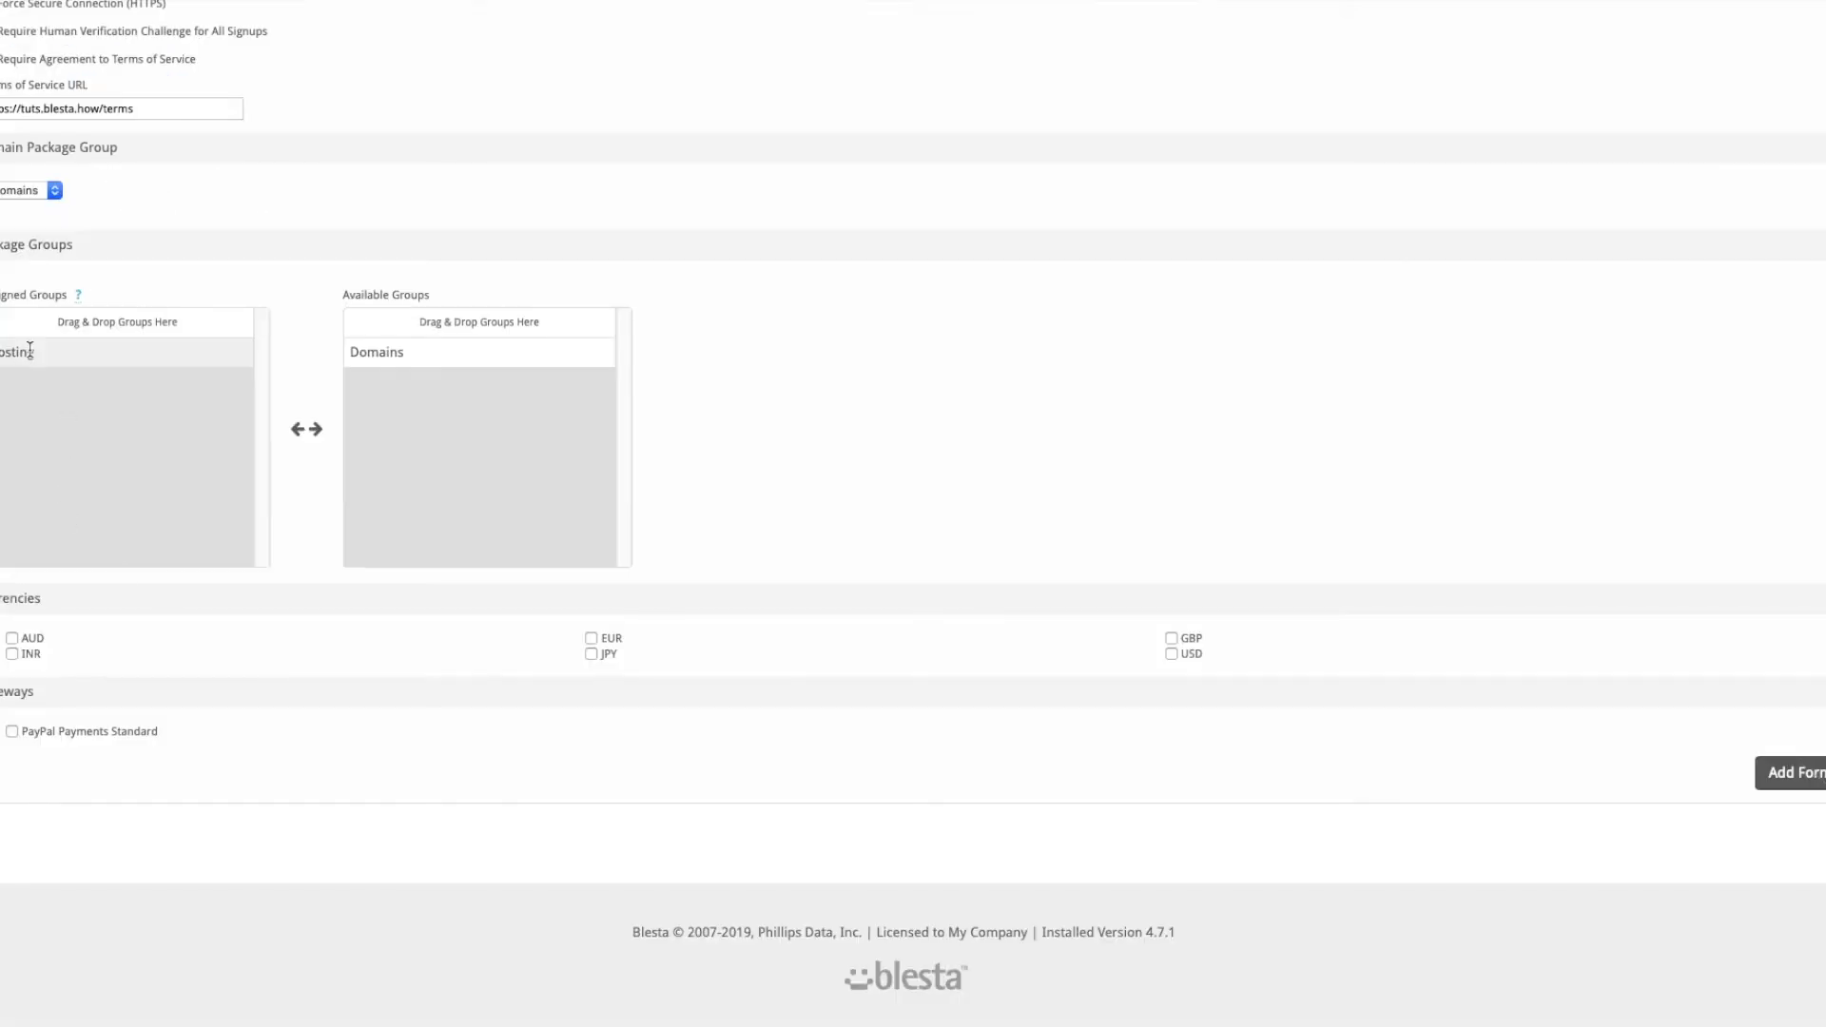
drag(30, 351, 402, 388)
- Return Hosting to available groups, enable USD and PayPal Payments Standard, and save the form
drag(42, 359, 367, 392)
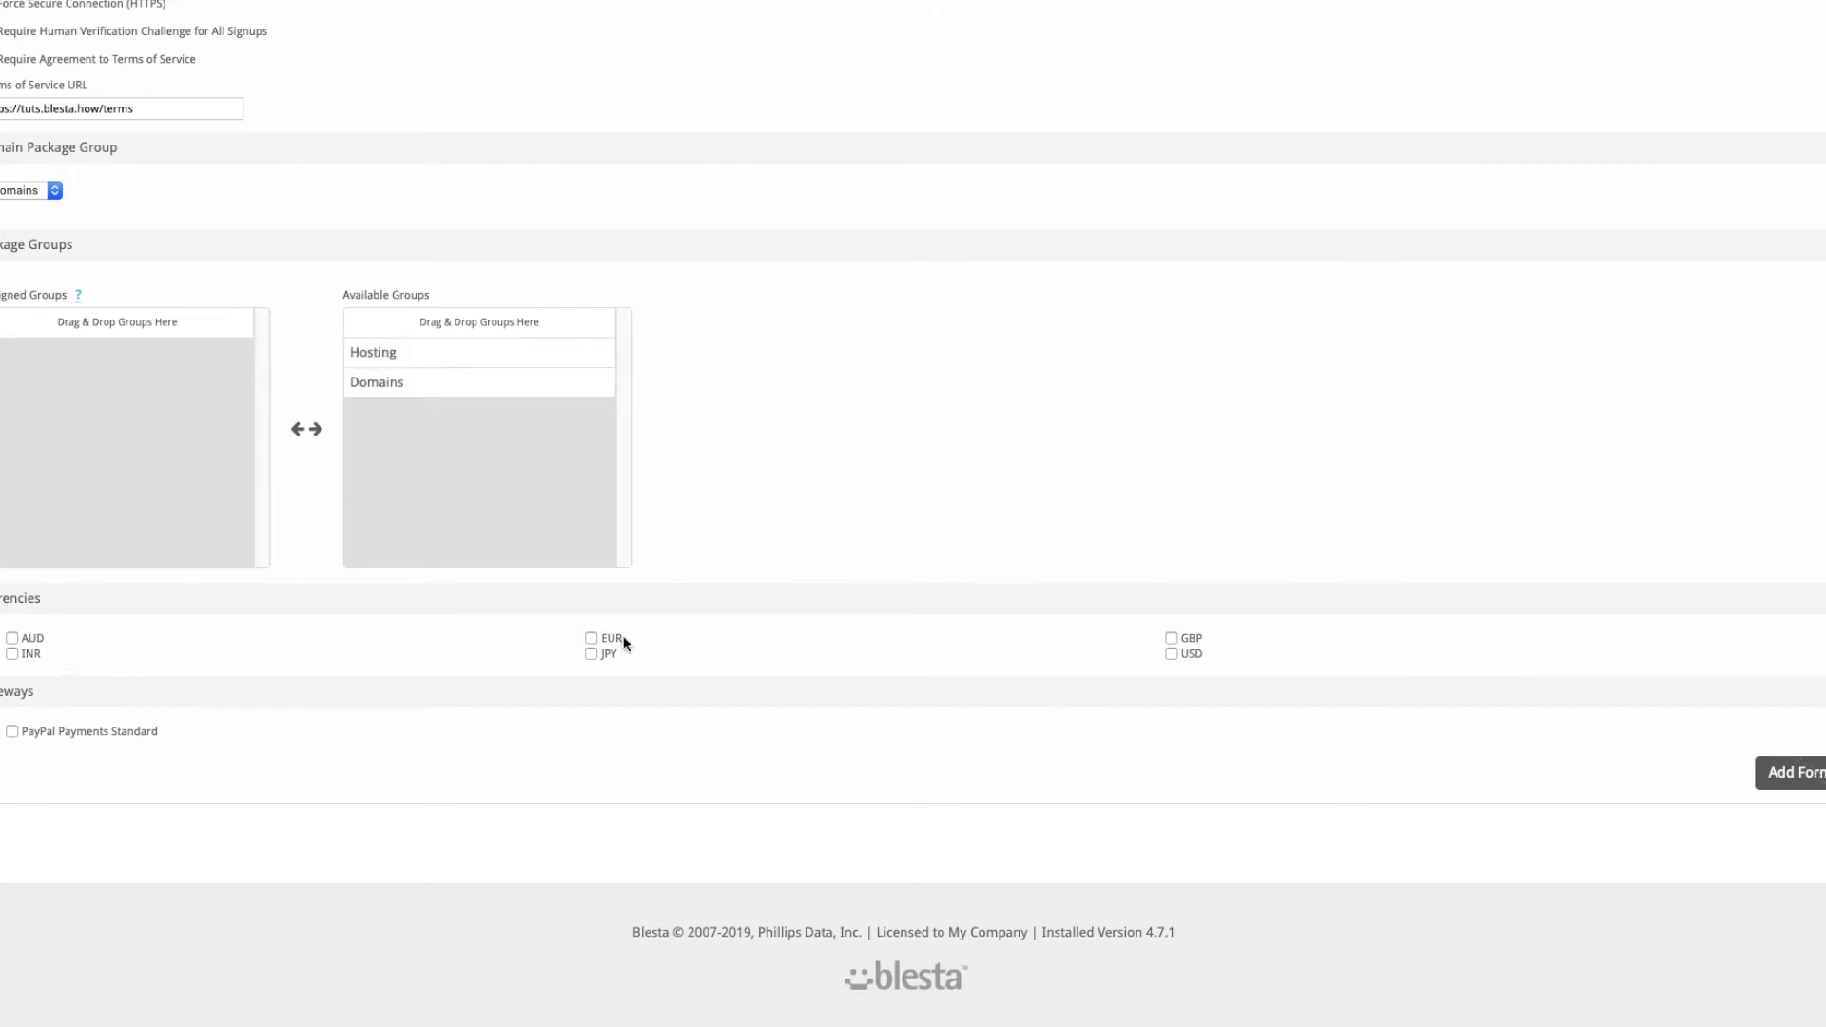
click(1184, 657)
click(154, 730)
click(1784, 773)
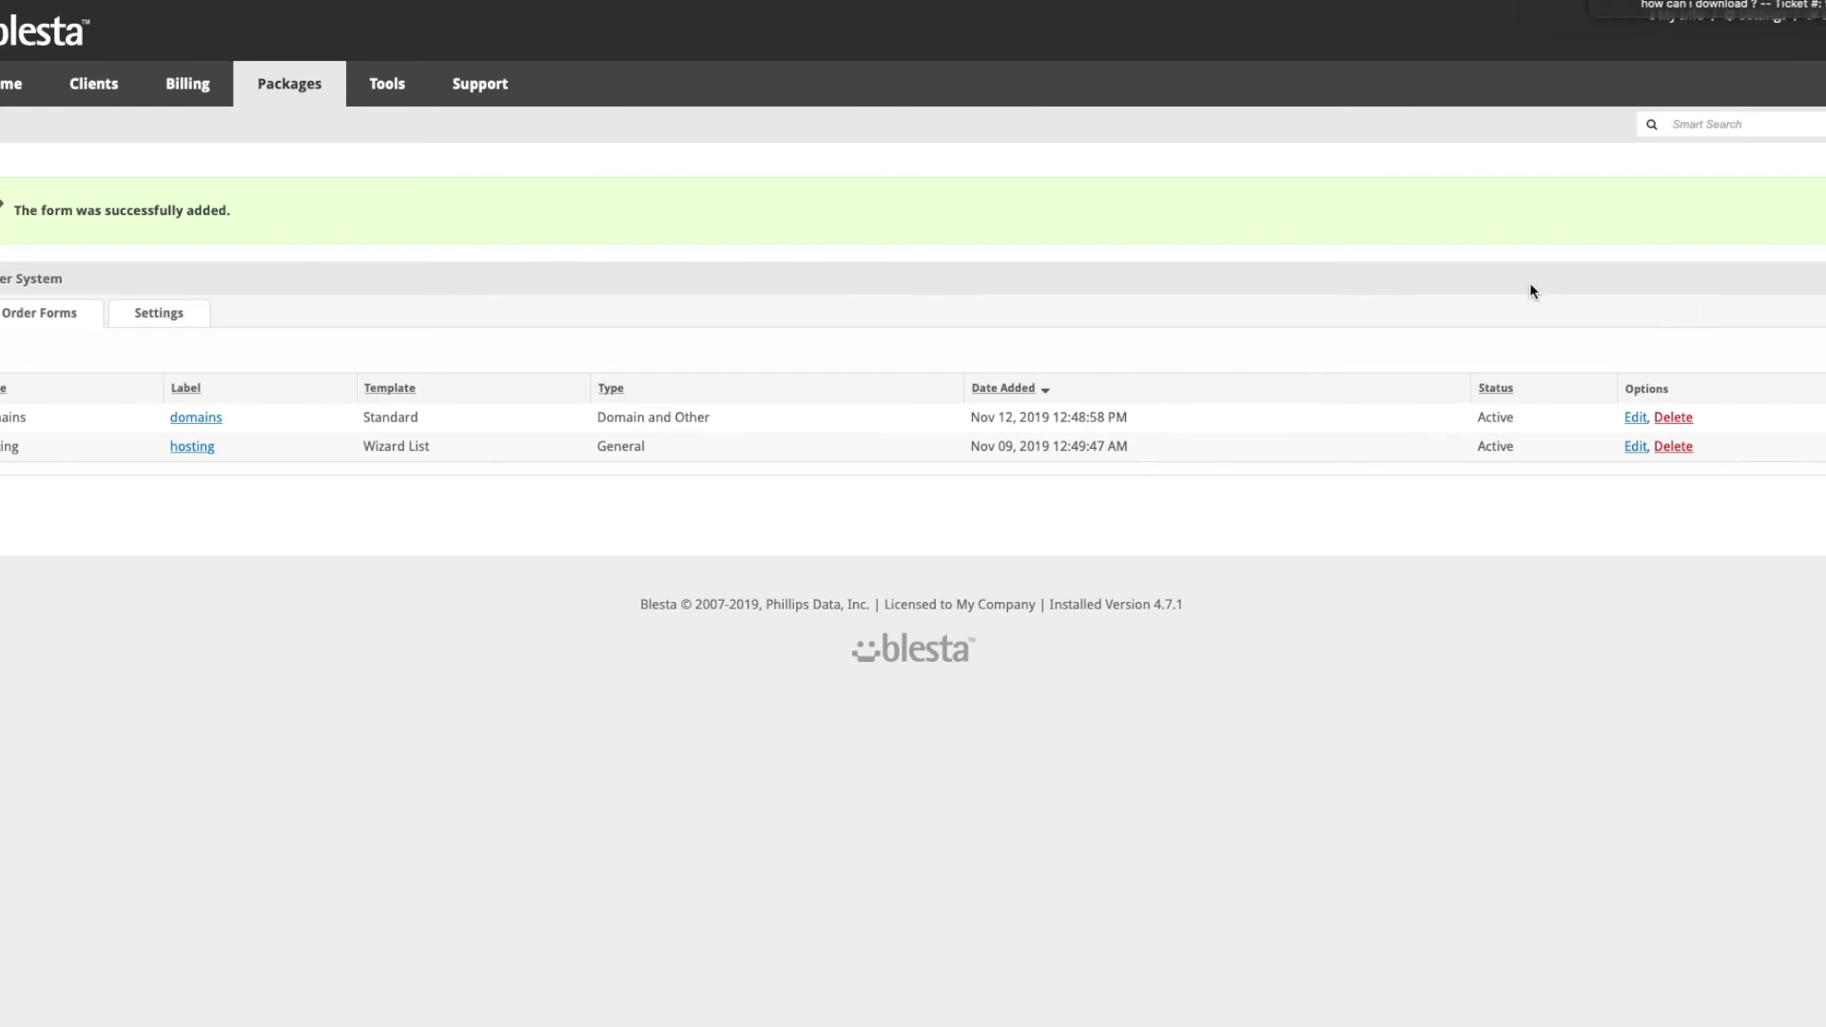
- Open the Domains order form link in a new tab to reach the Check Domain Availability step
right_click(208, 416)
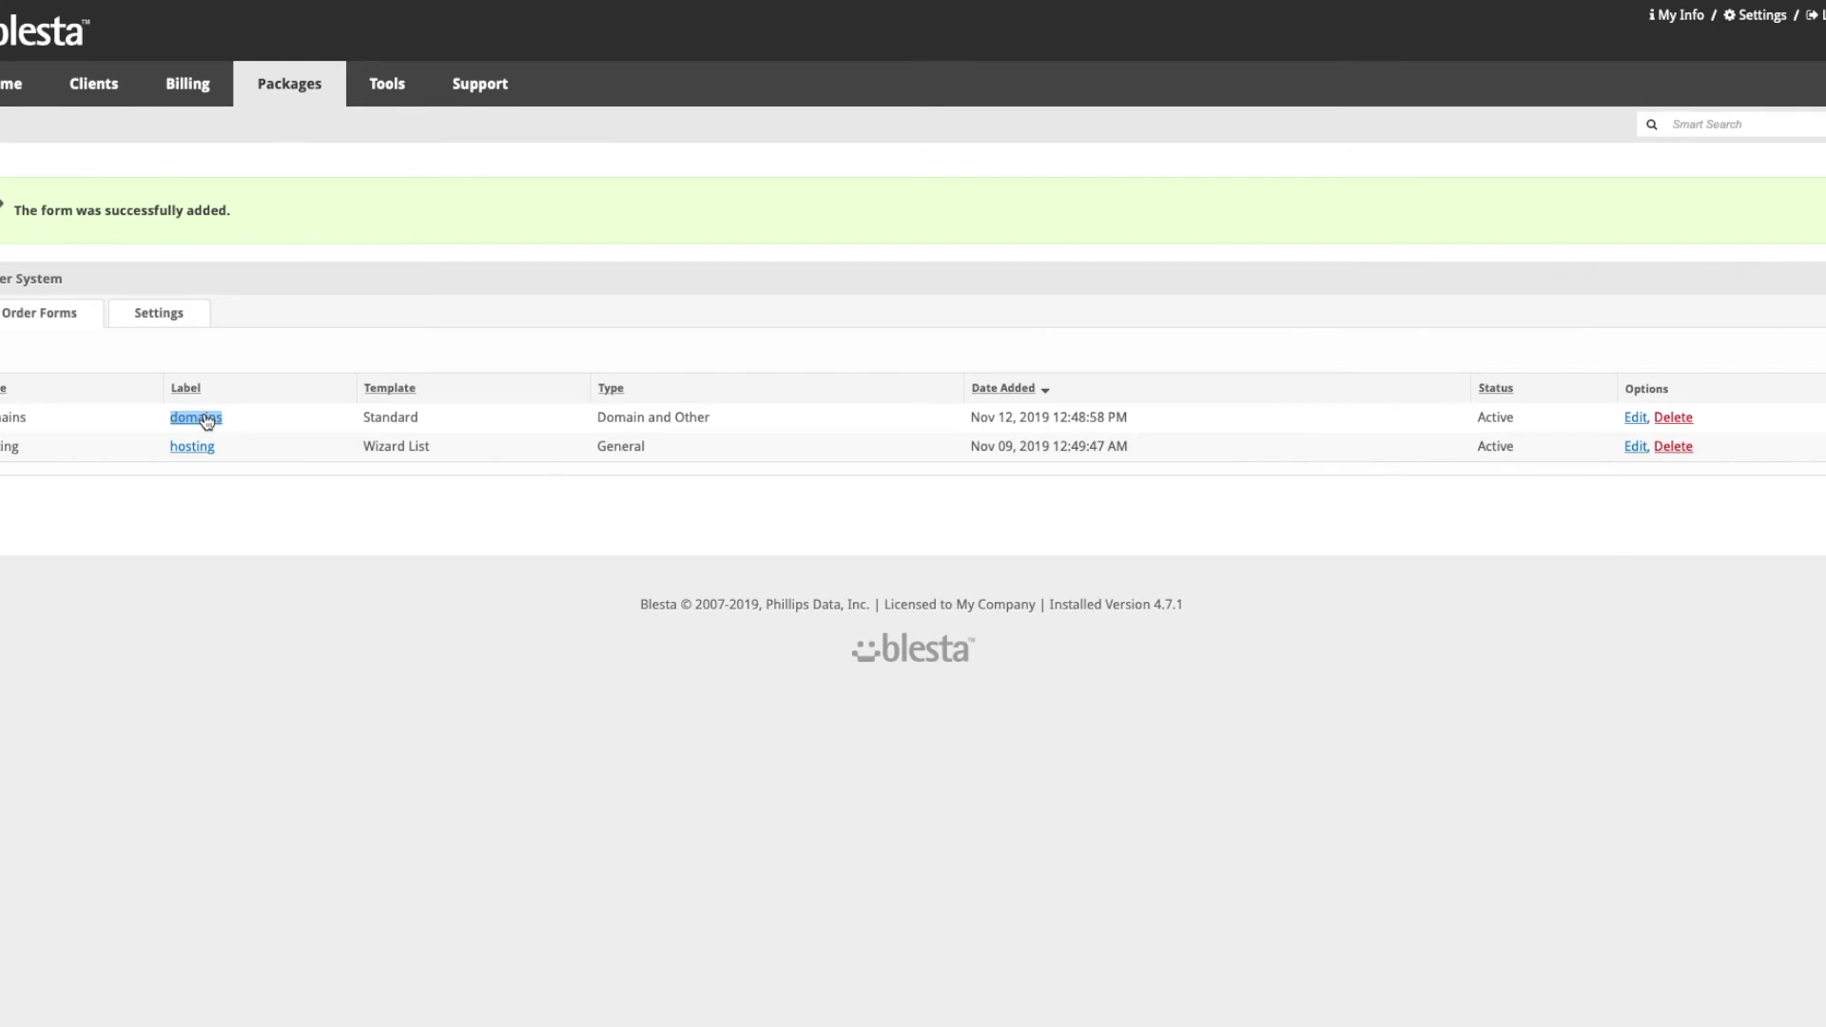
click(234, 419)
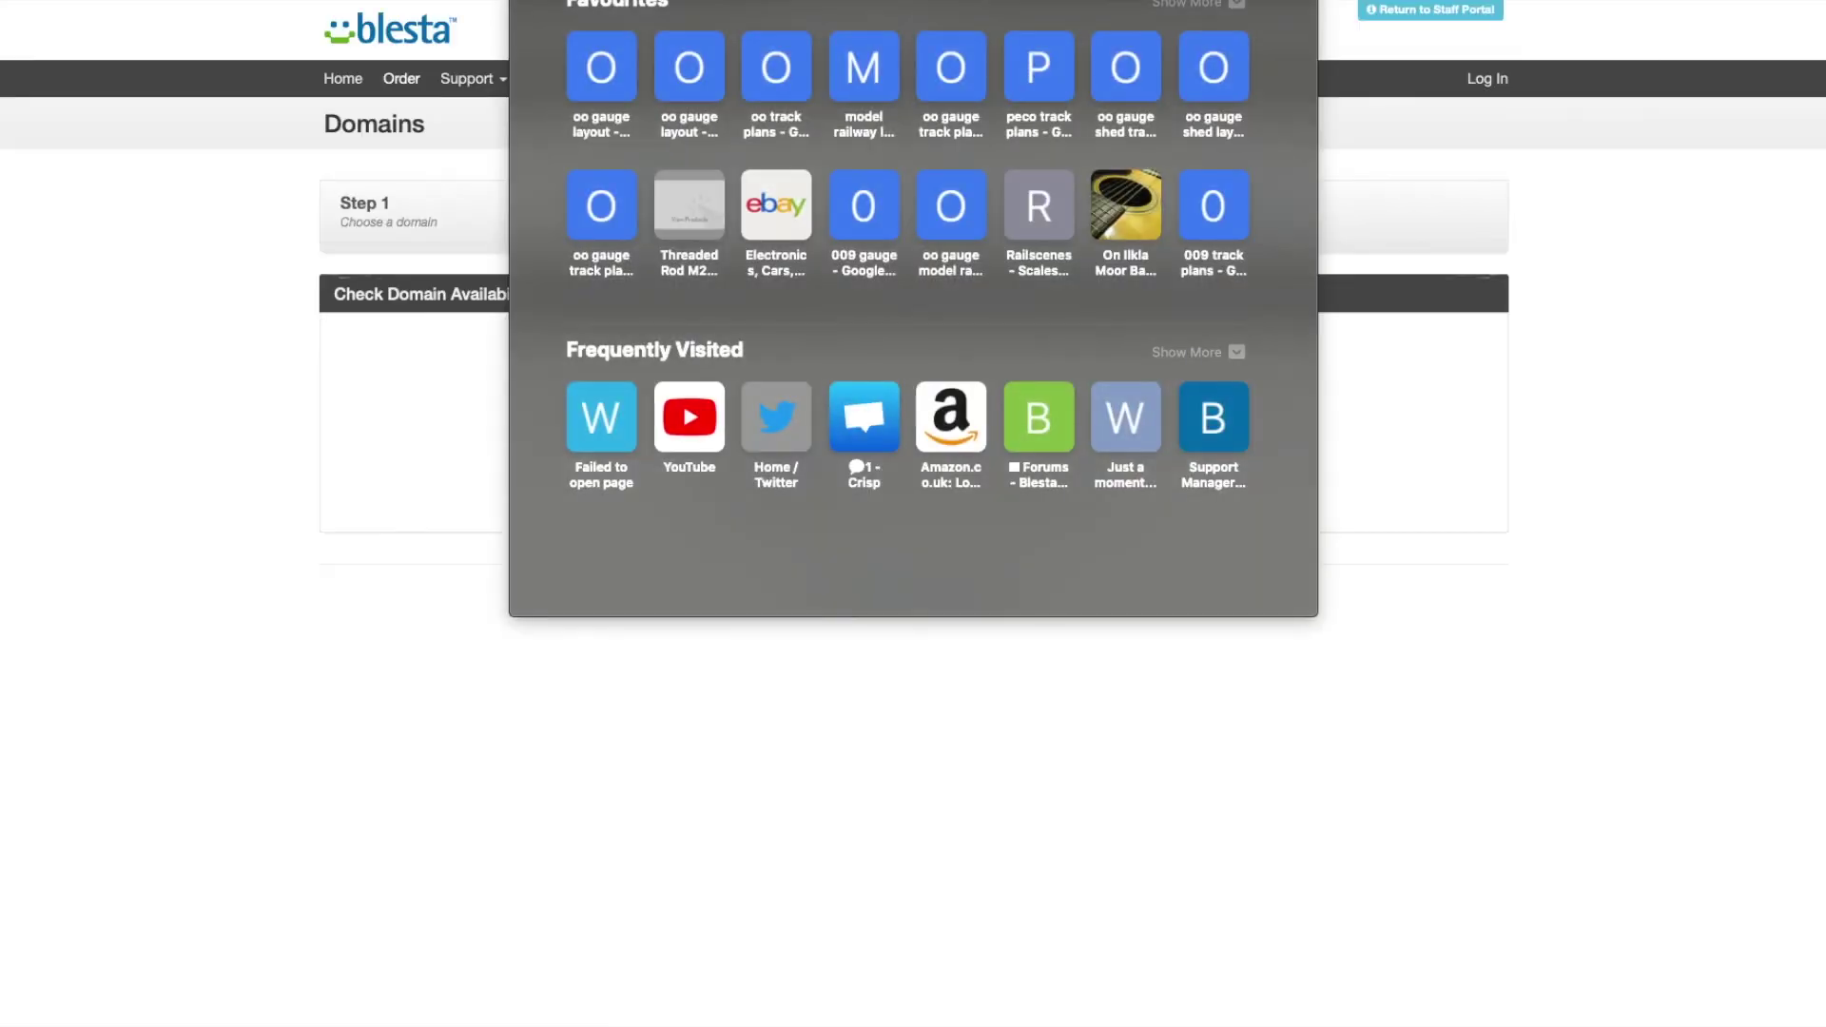
click(13, 489)
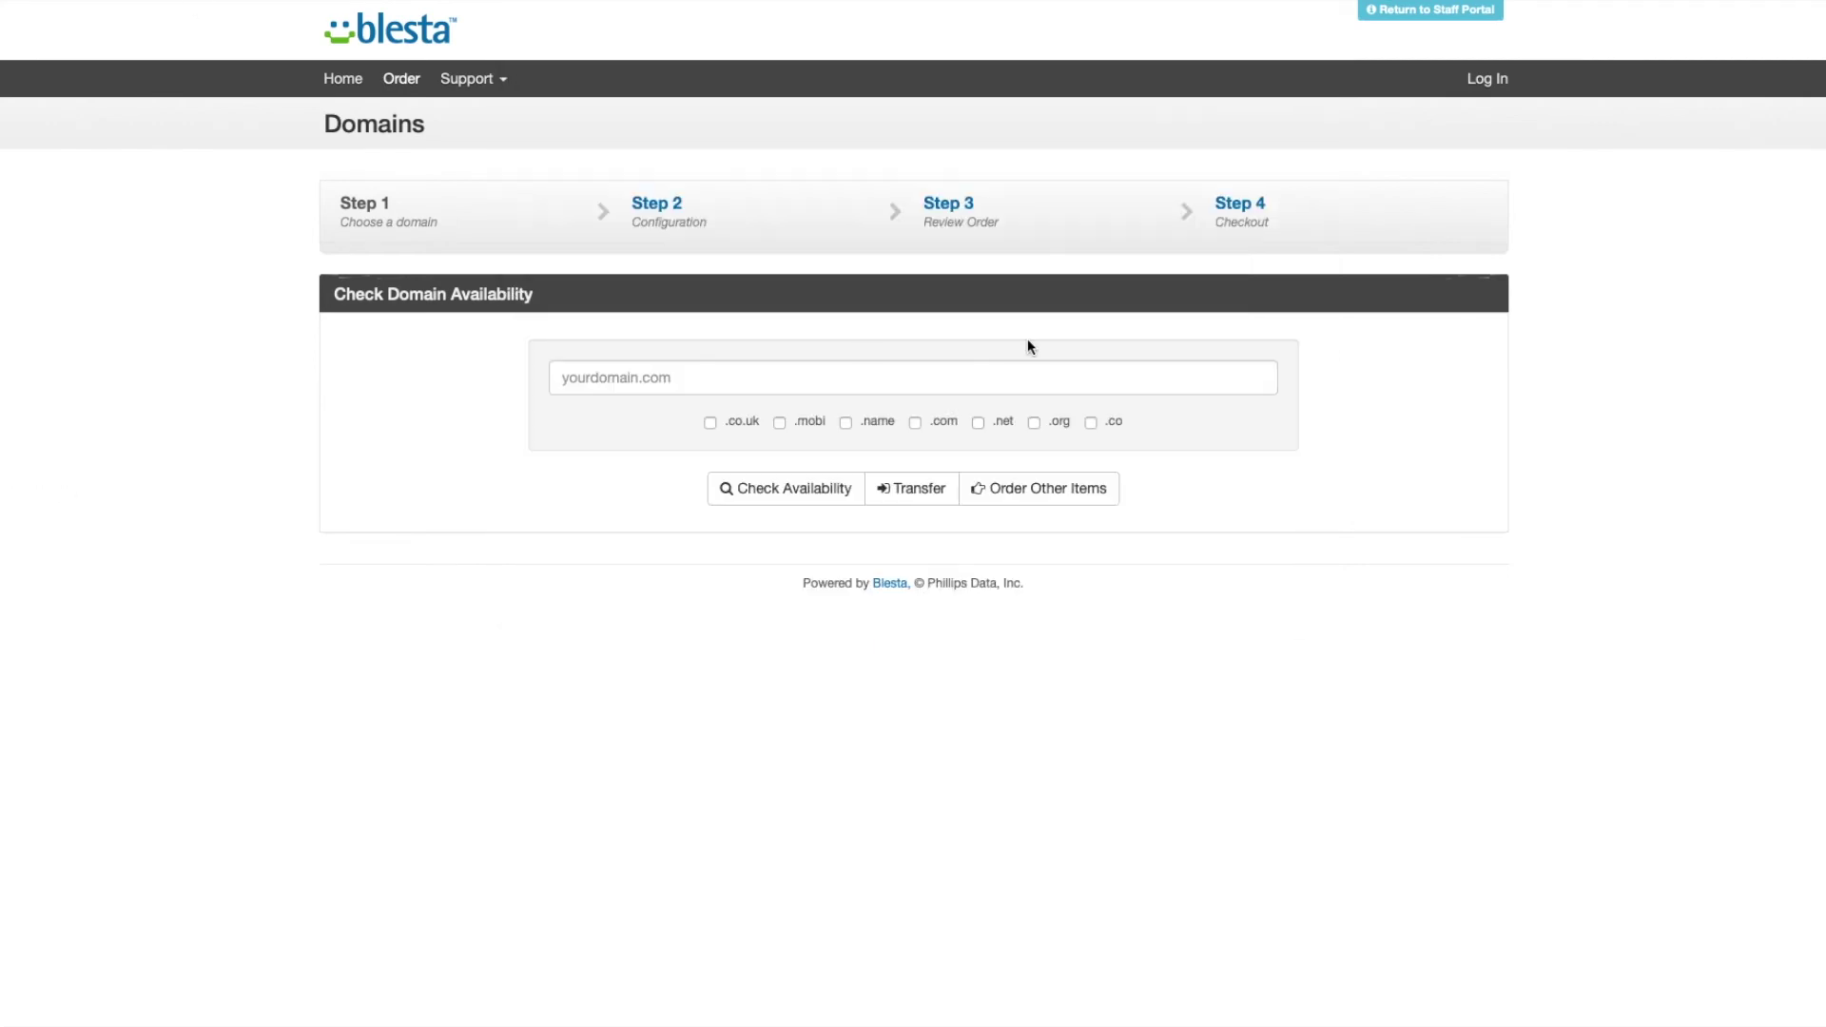
- Search for blestastoredemo with .co.uk included, keeping the one-year term
click(808, 384)
text(bles)
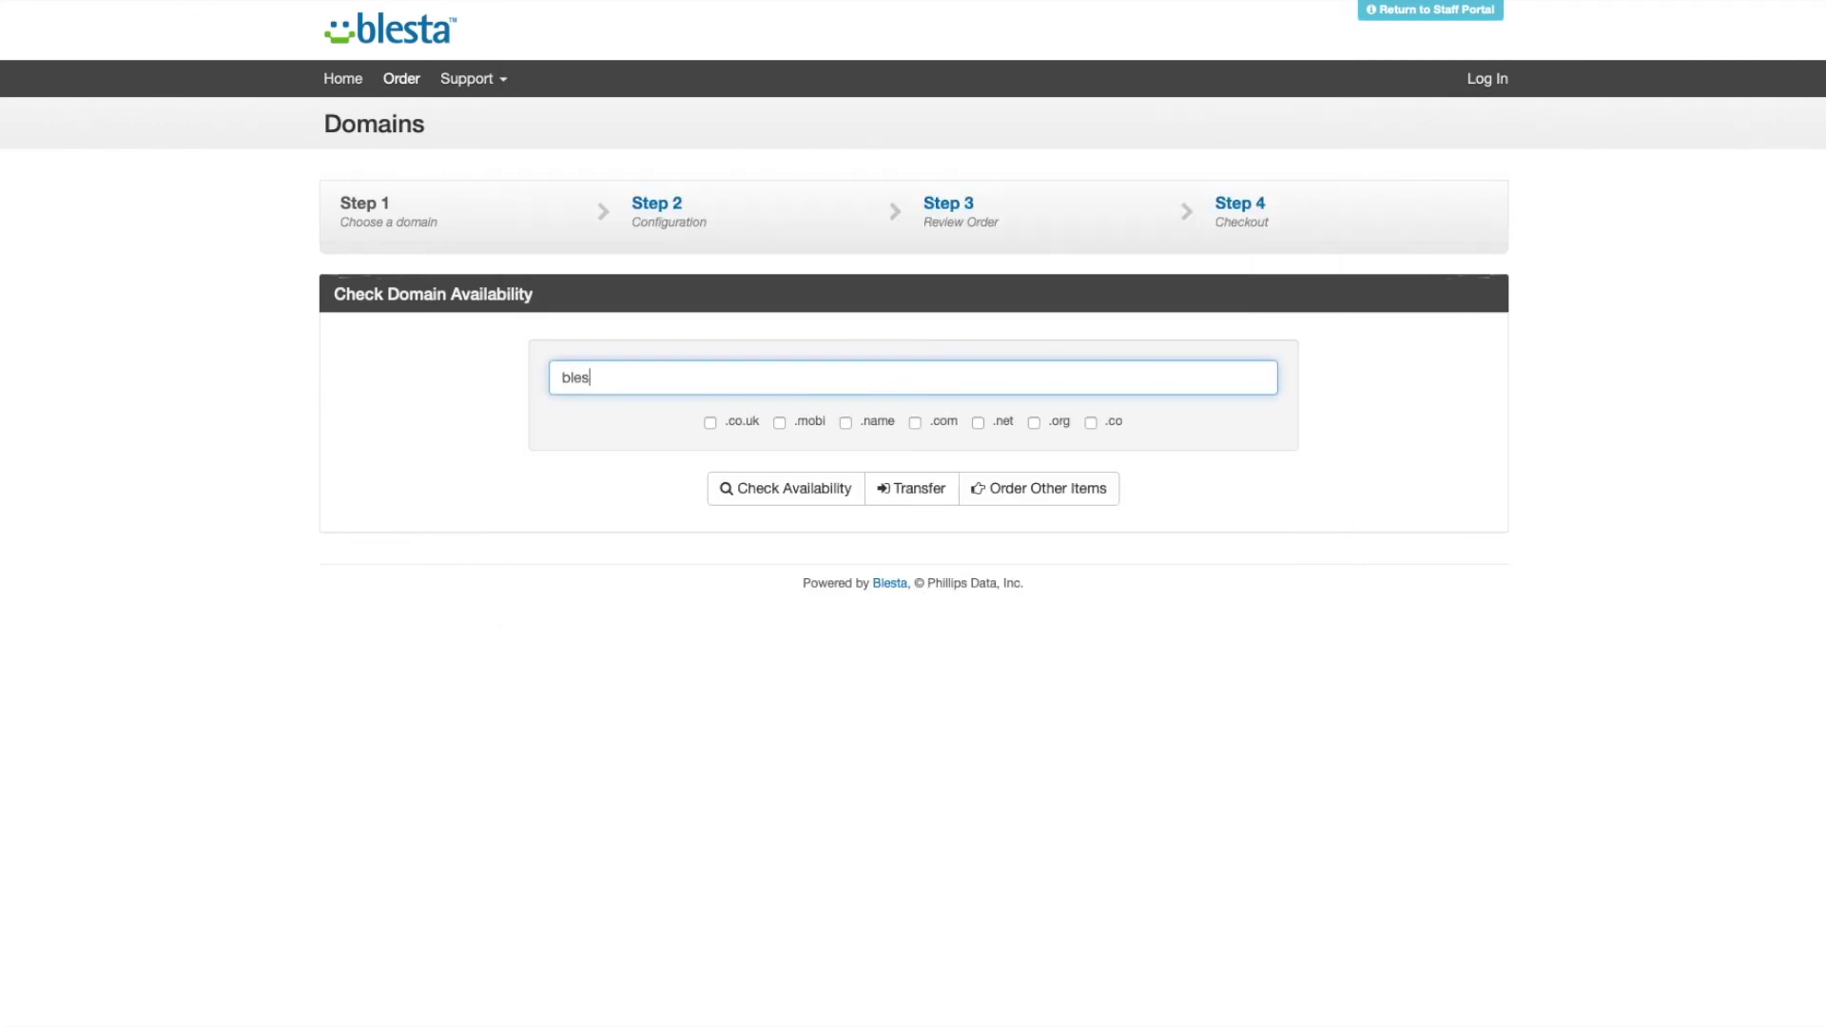
text(tastoredemo)
click(807, 489)
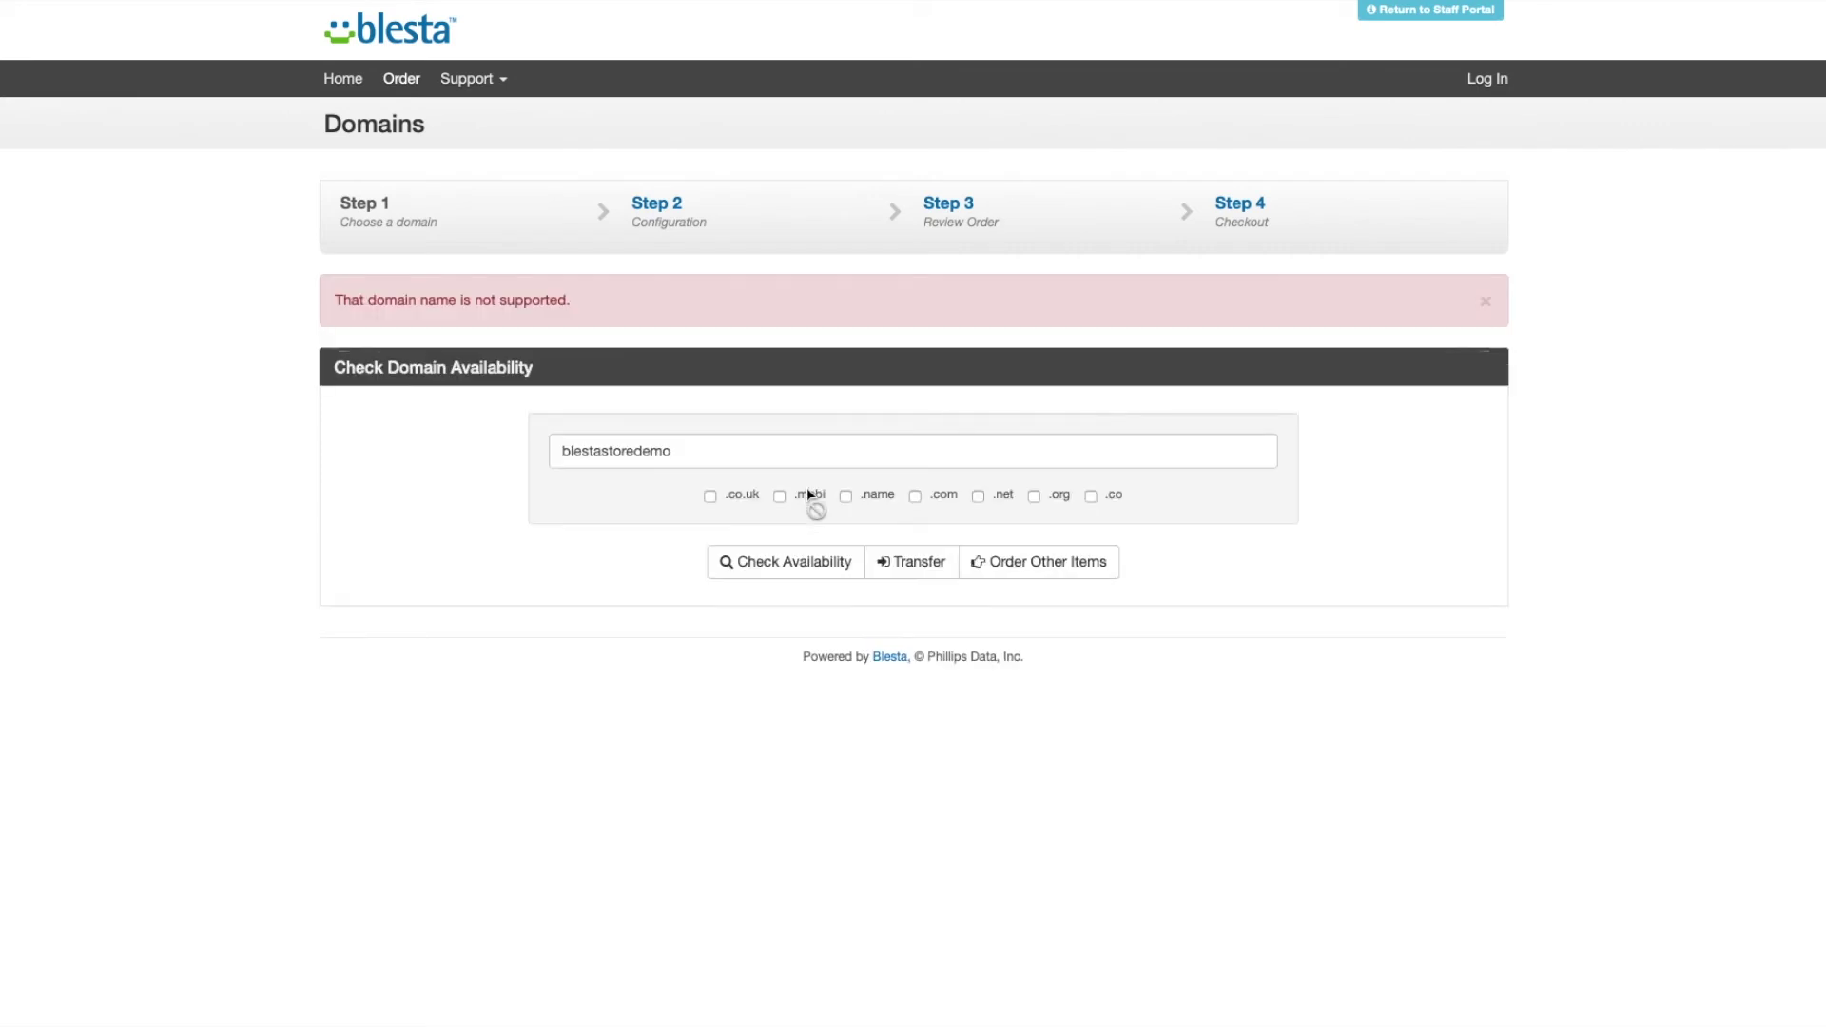
click(758, 503)
click(788, 569)
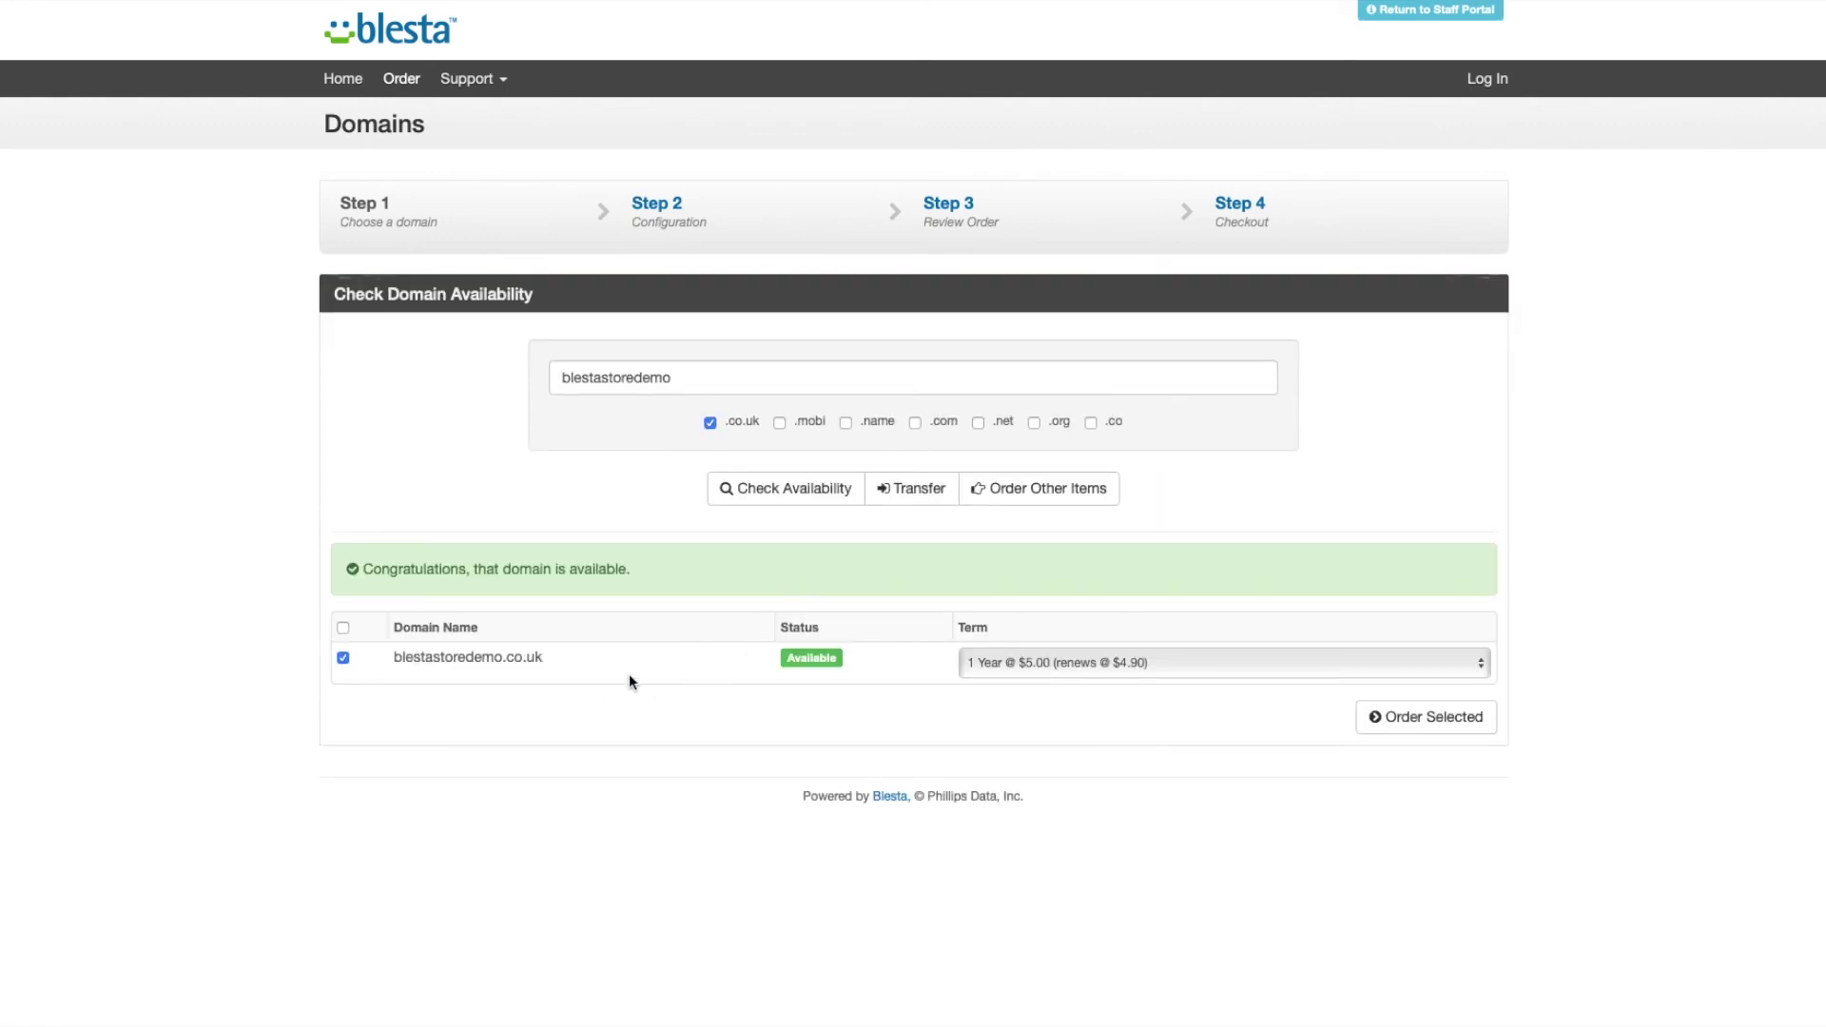
click(995, 666)
click(990, 664)
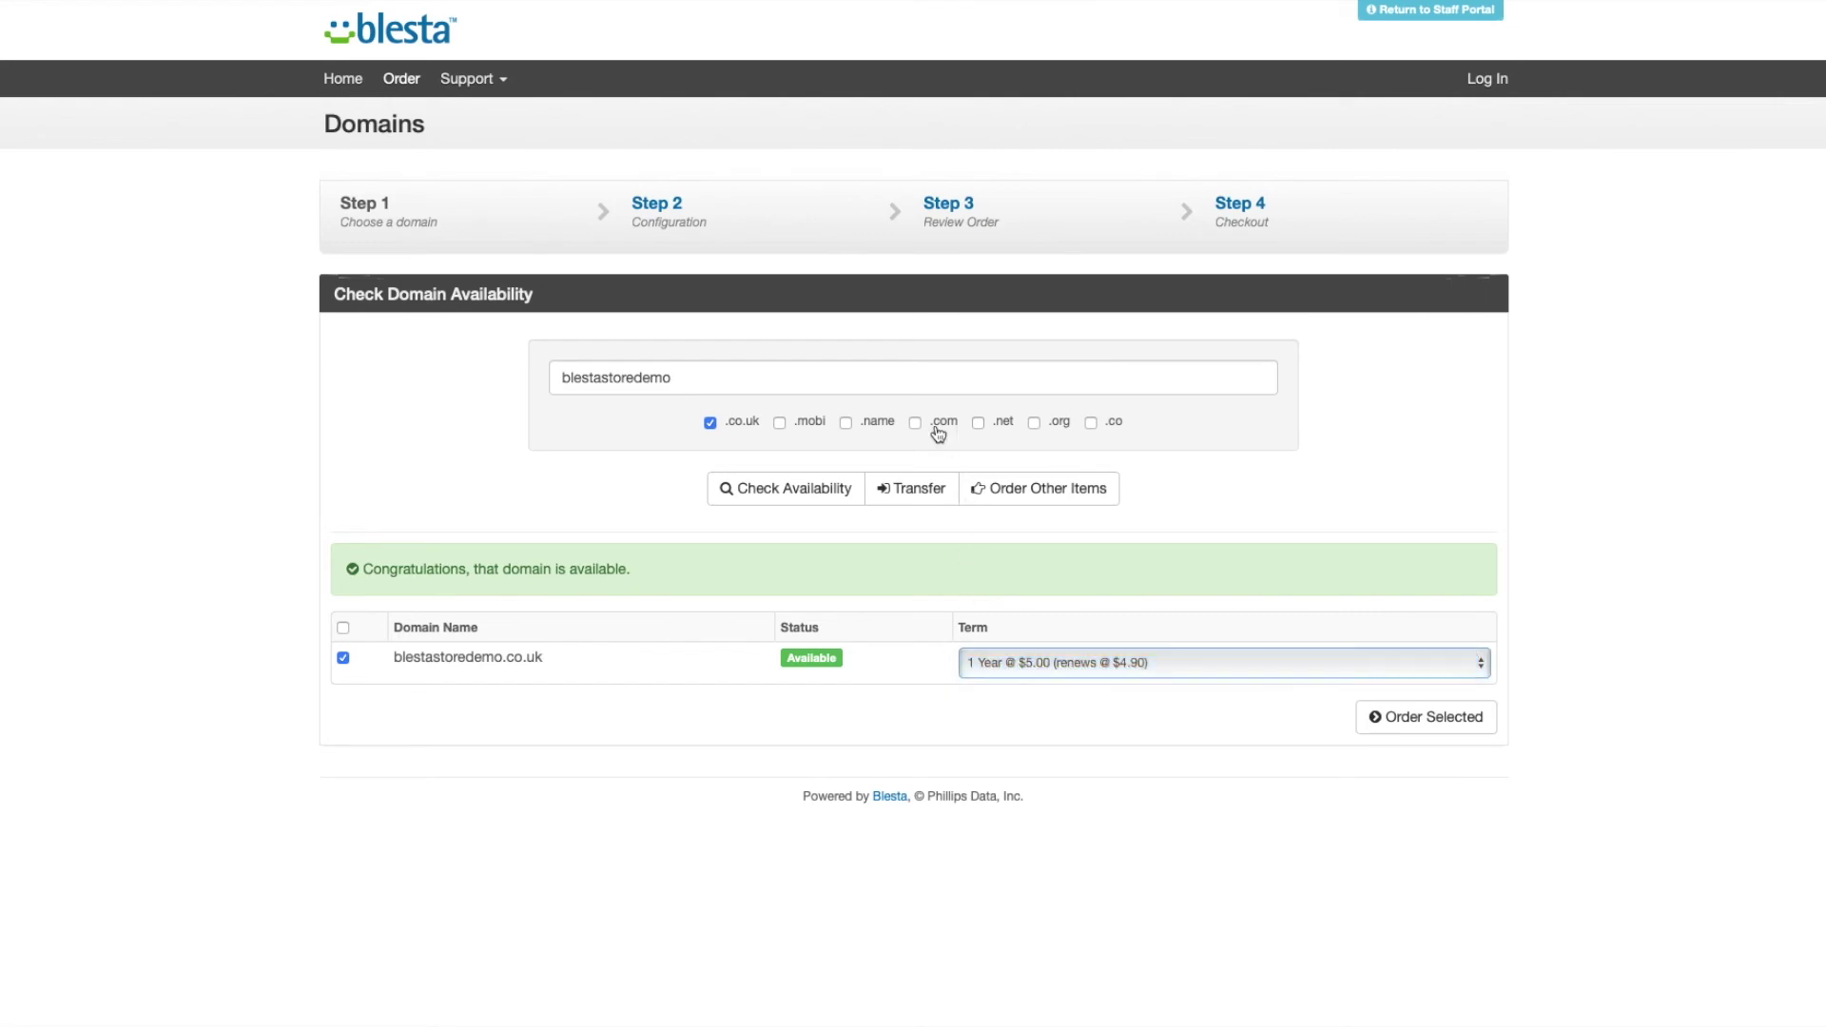
- Add .com and .net to the availability check, then leave .net out of the order
click(928, 423)
click(793, 493)
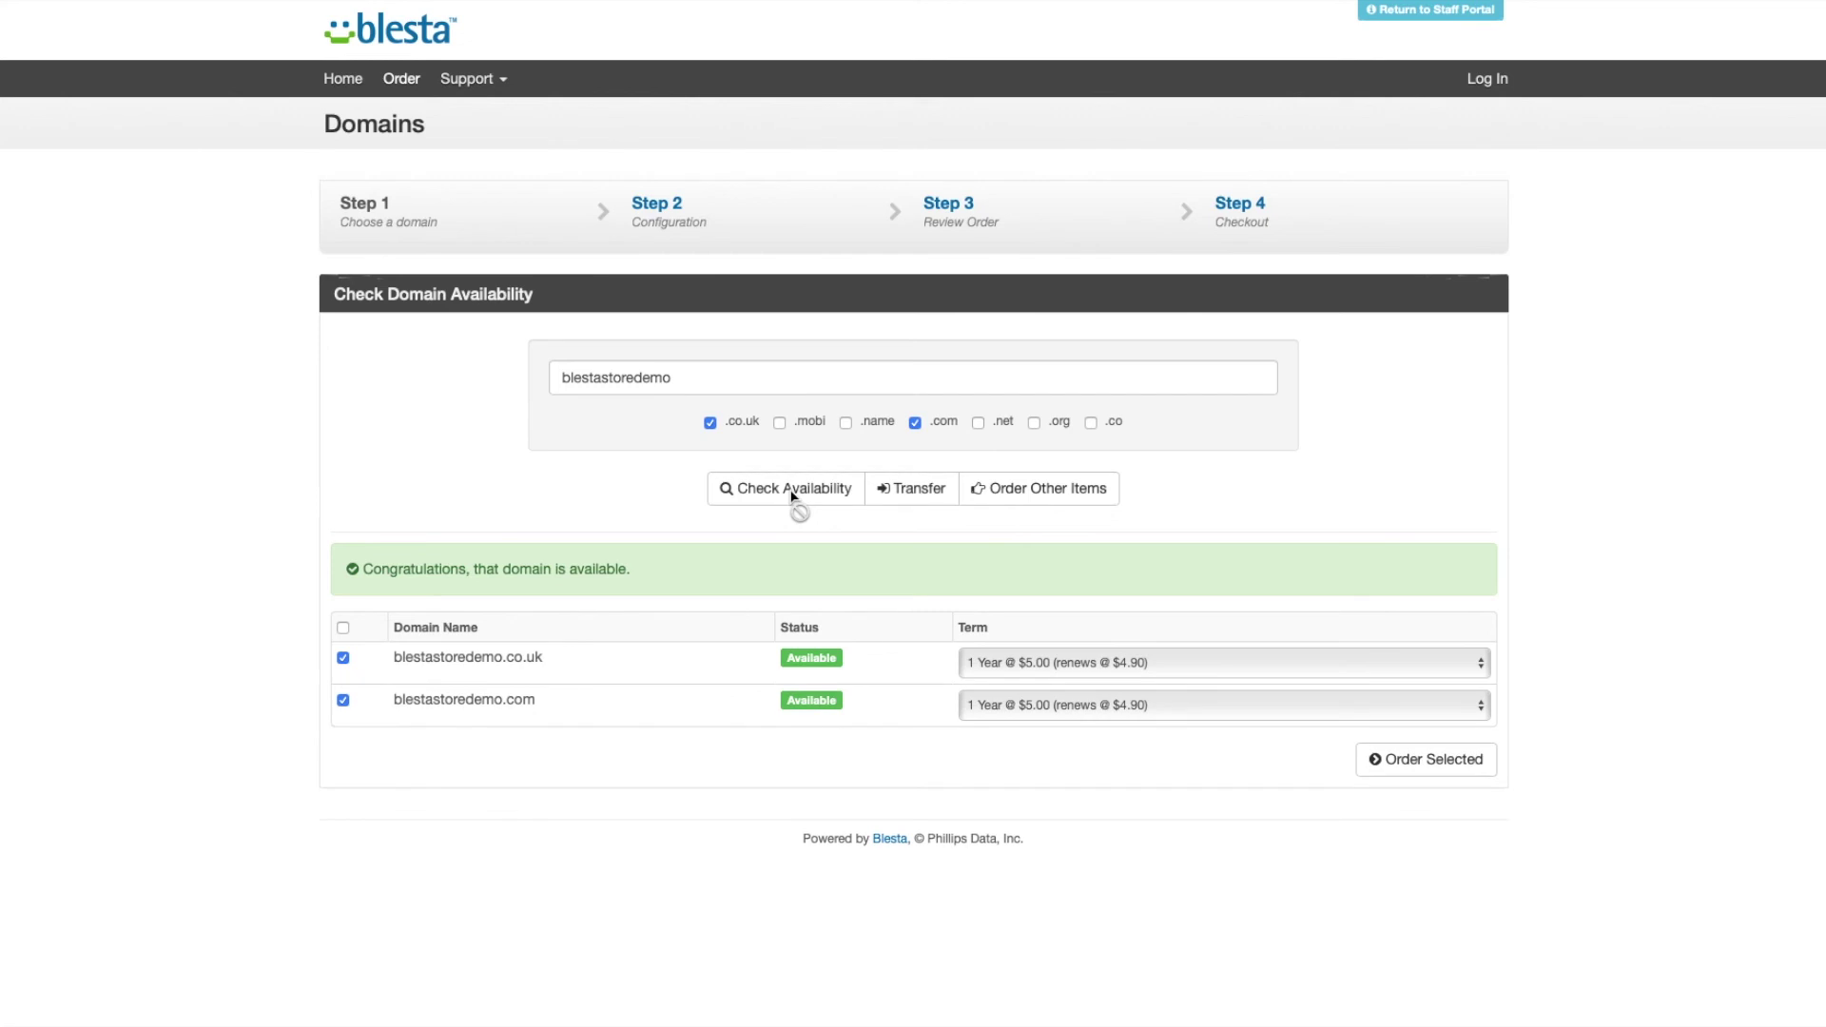
click(996, 435)
click(747, 492)
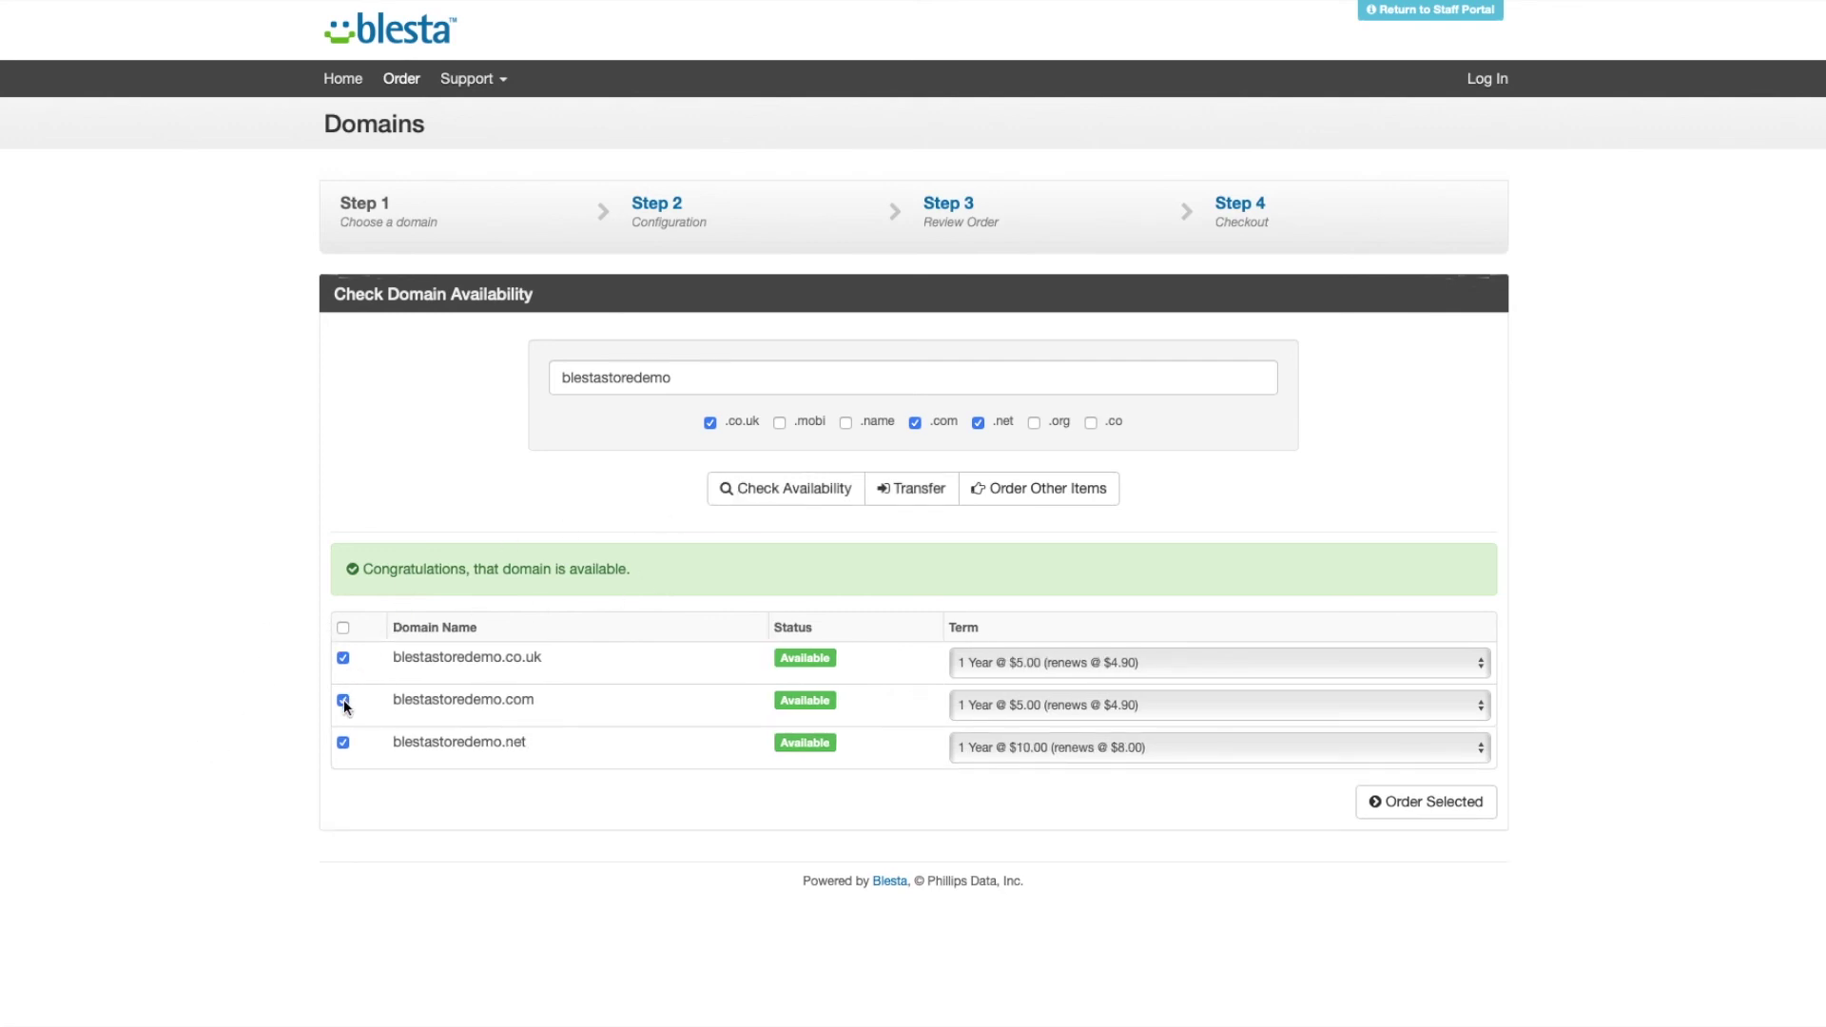
click(343, 741)
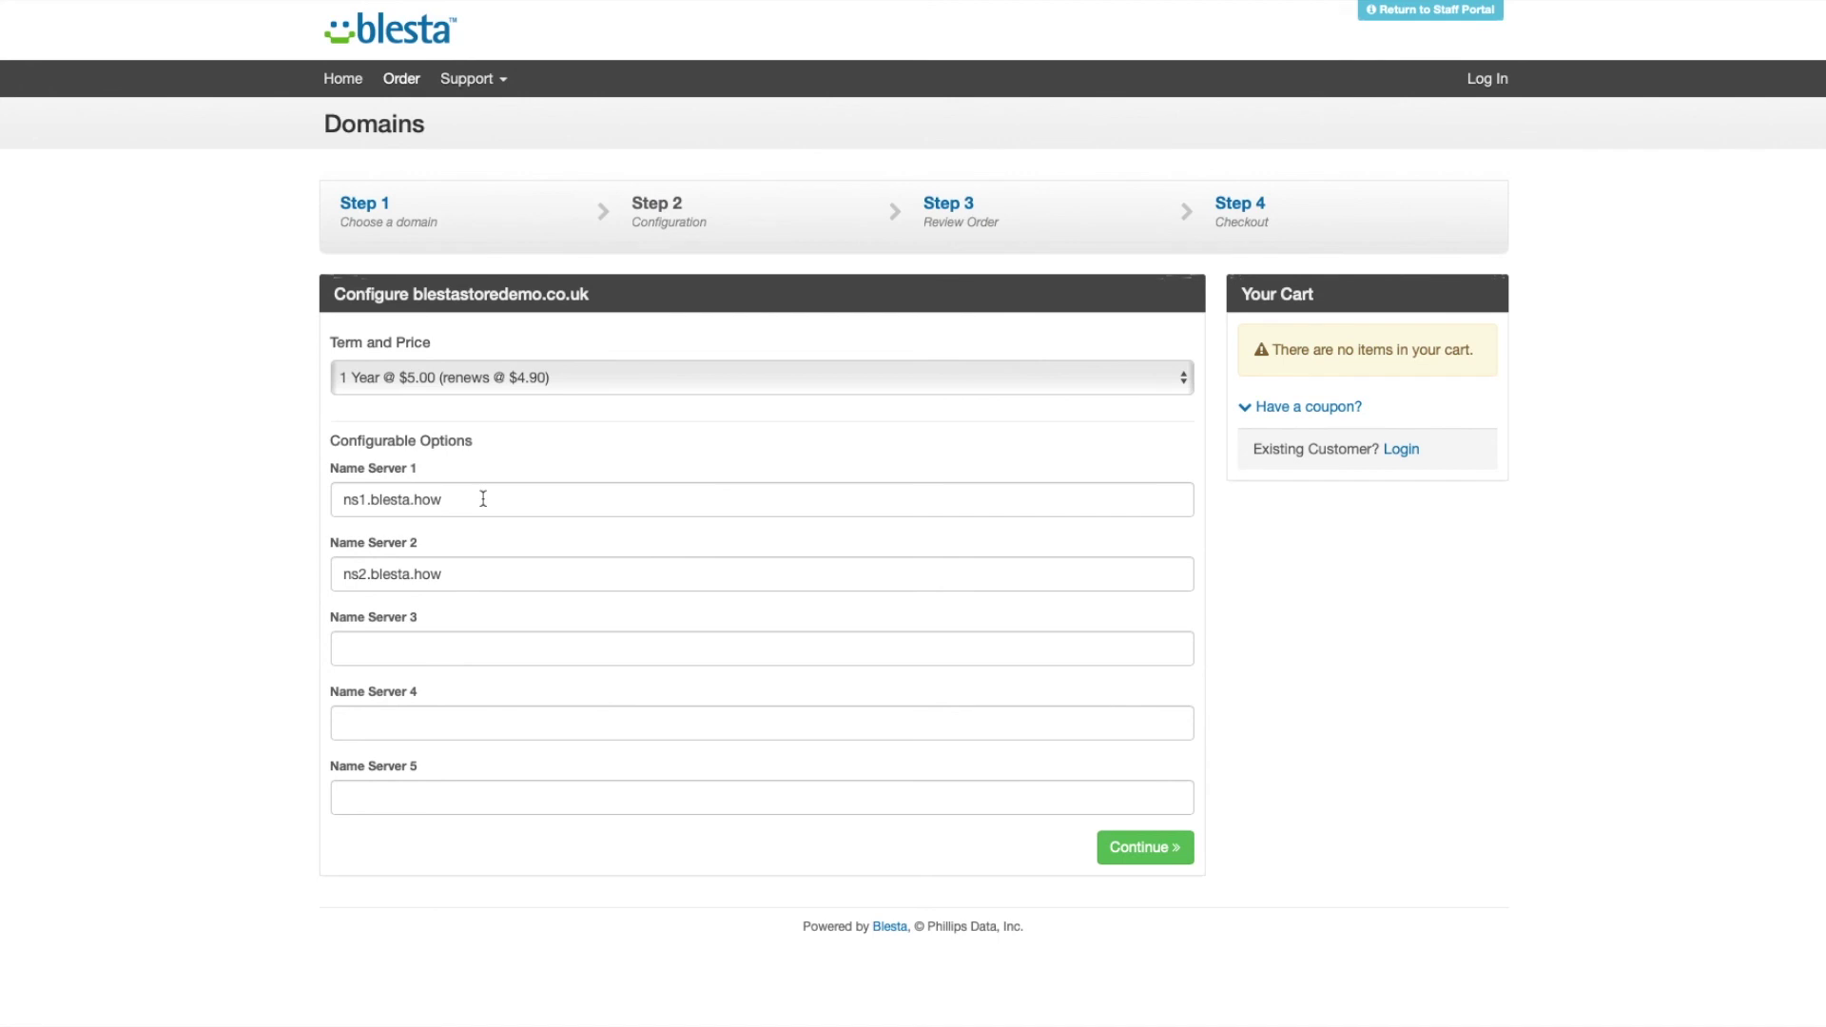
- Change Name Server 1 from ns1.blesta.how to ns1.blesta.tuts
drag(484, 499, 32, 495)
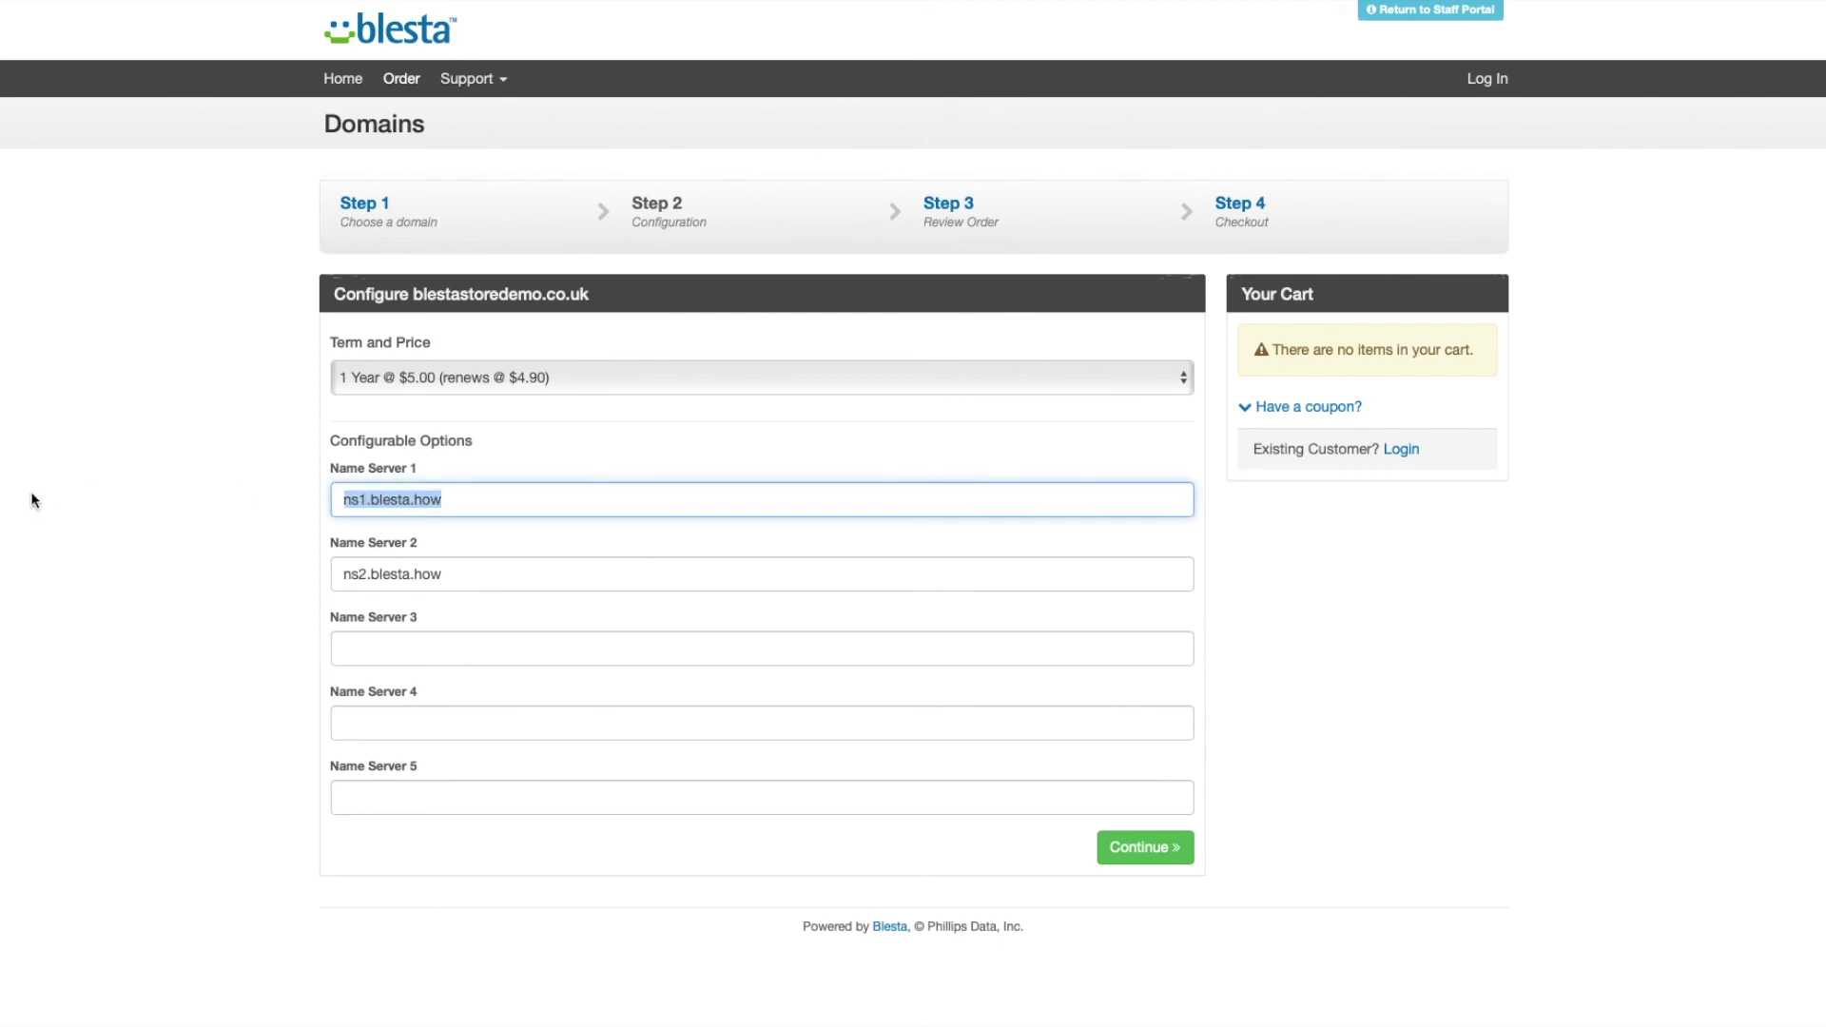
click(419, 499)
drag(371, 501, 498, 502)
text(tuts)
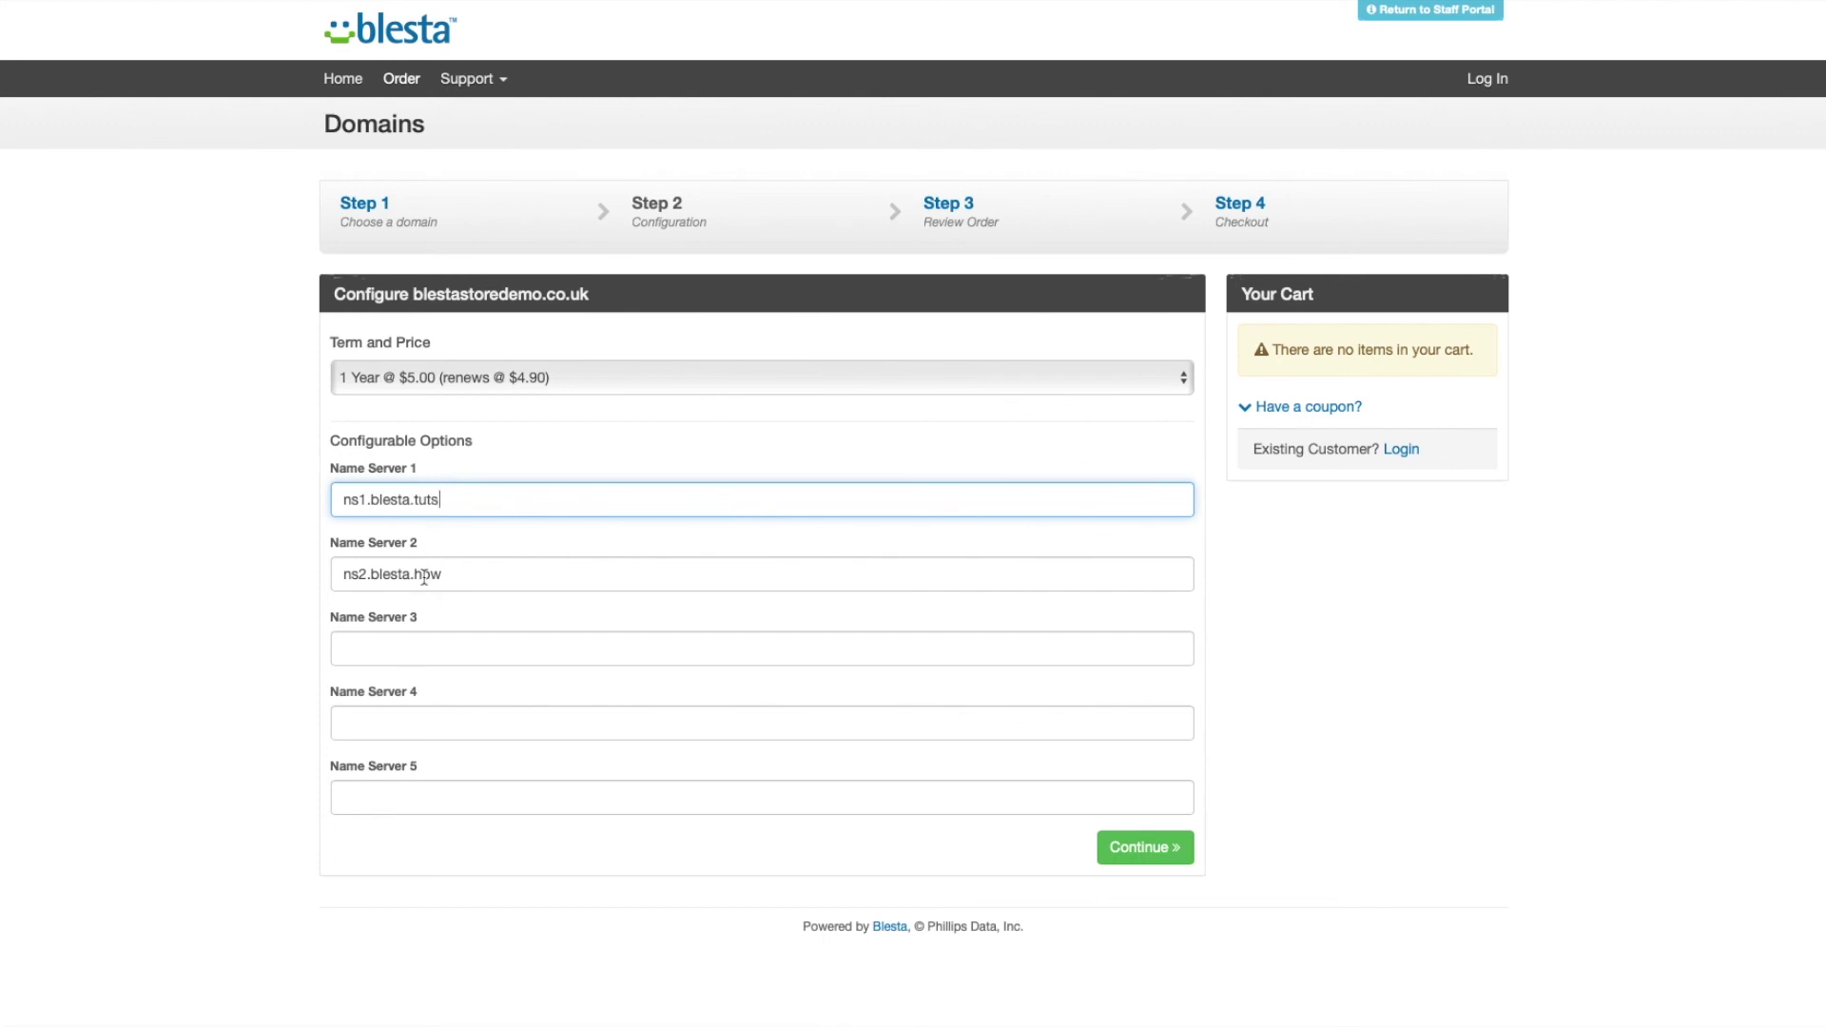
- Change Name Server 2 to ns2.blesta.tuts and keep the one-year term
drag(415, 575, 482, 574)
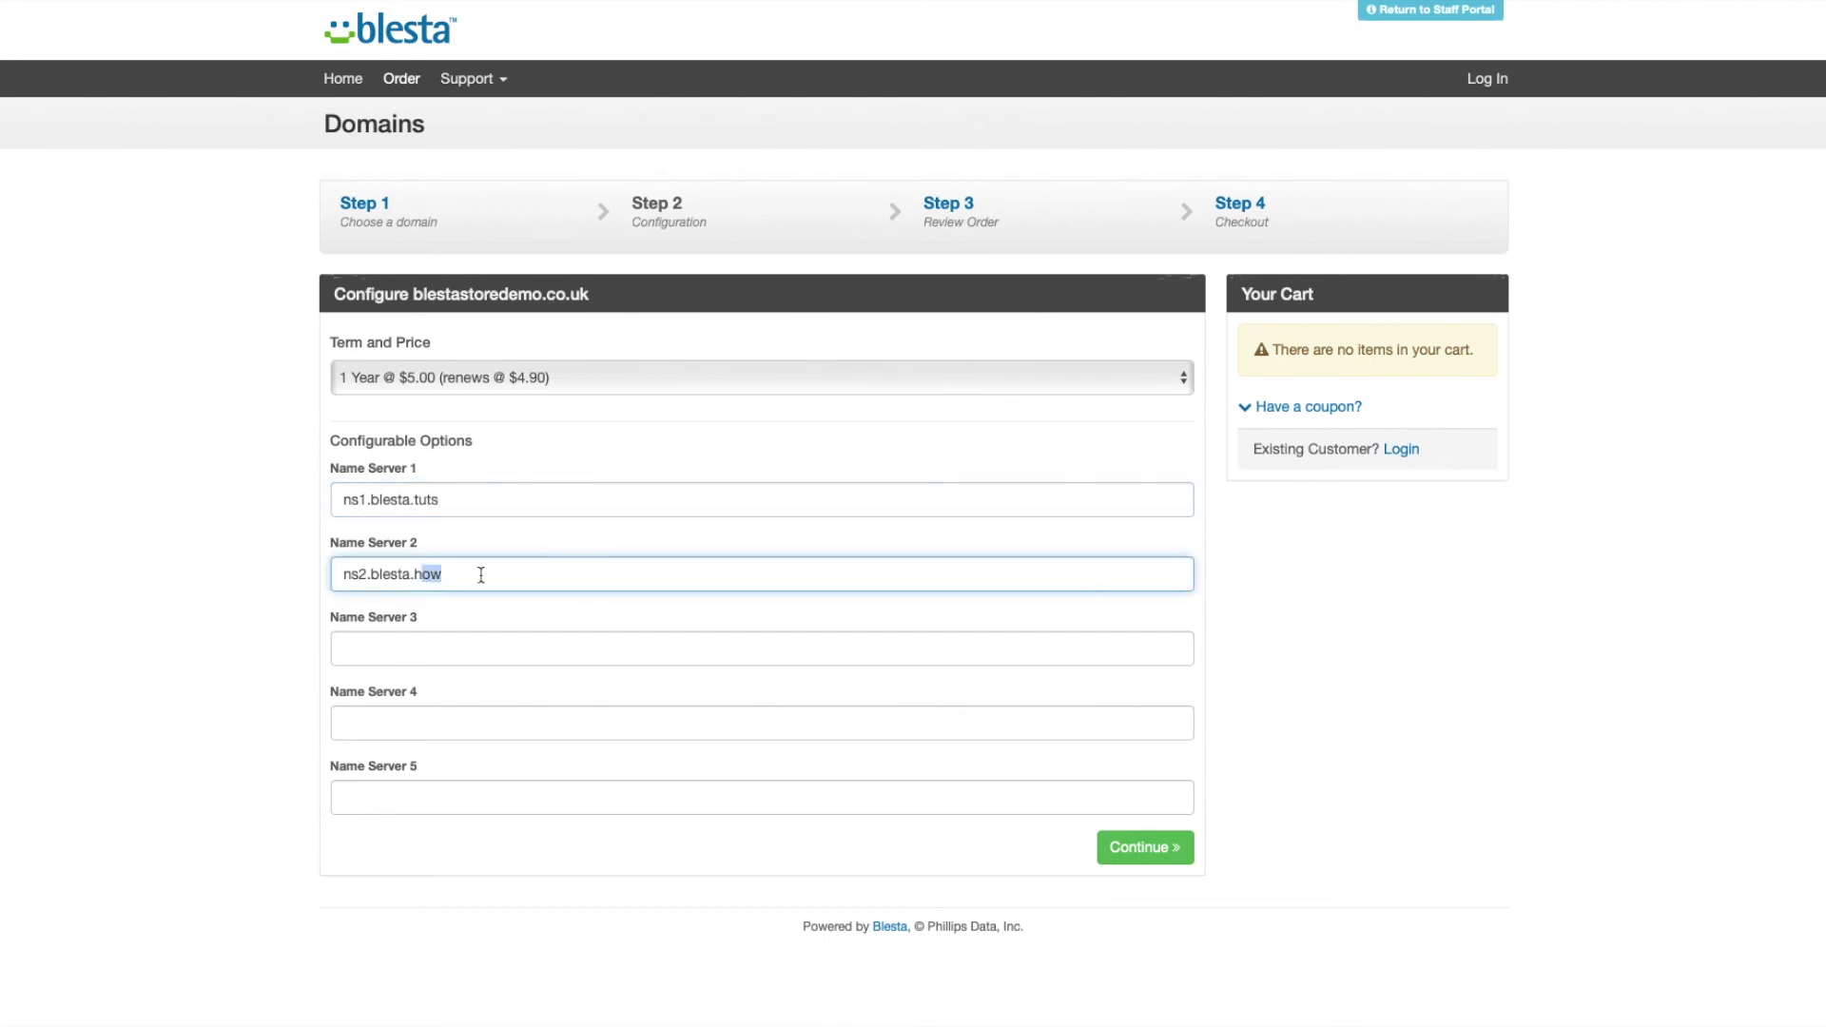
text(tus)
key(BackSpace)
text(ts)
click(450, 644)
click(768, 375)
click(773, 382)
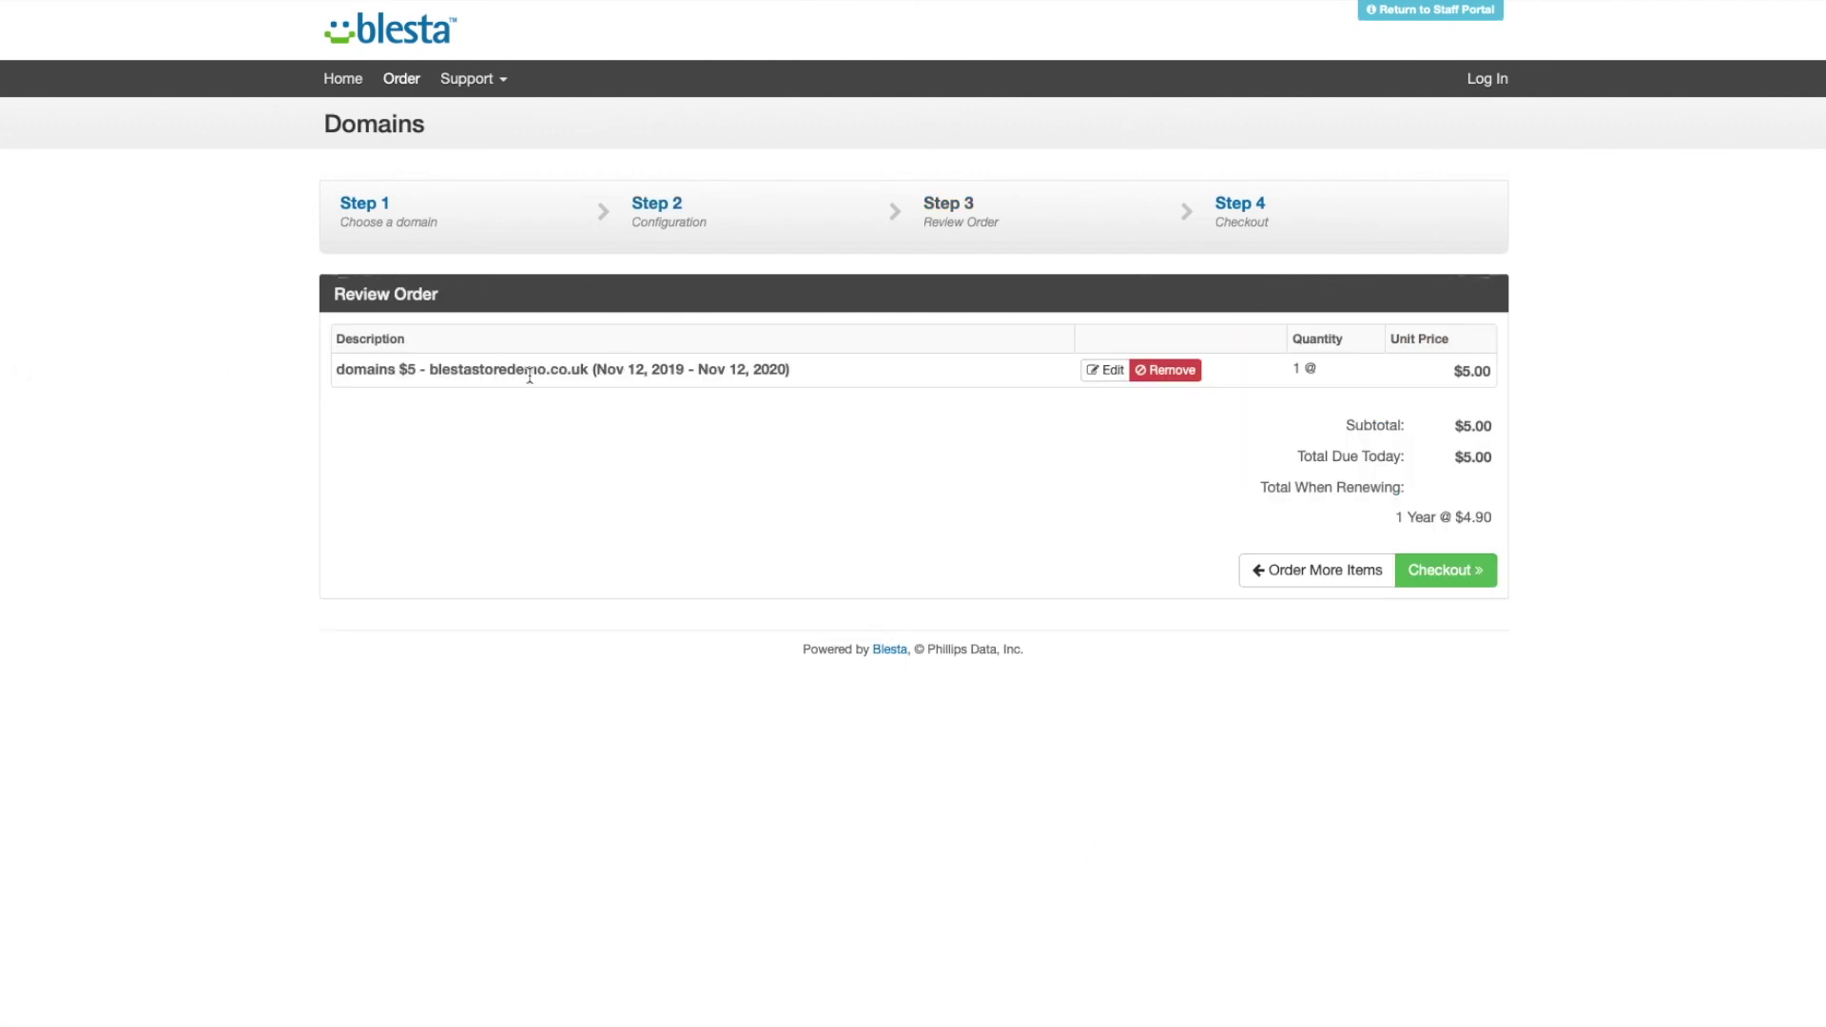
- Check the blestastoredemo.co.uk line item at $5.00 and proceed to checkout
double_click(530, 373)
click(701, 438)
click(1424, 575)
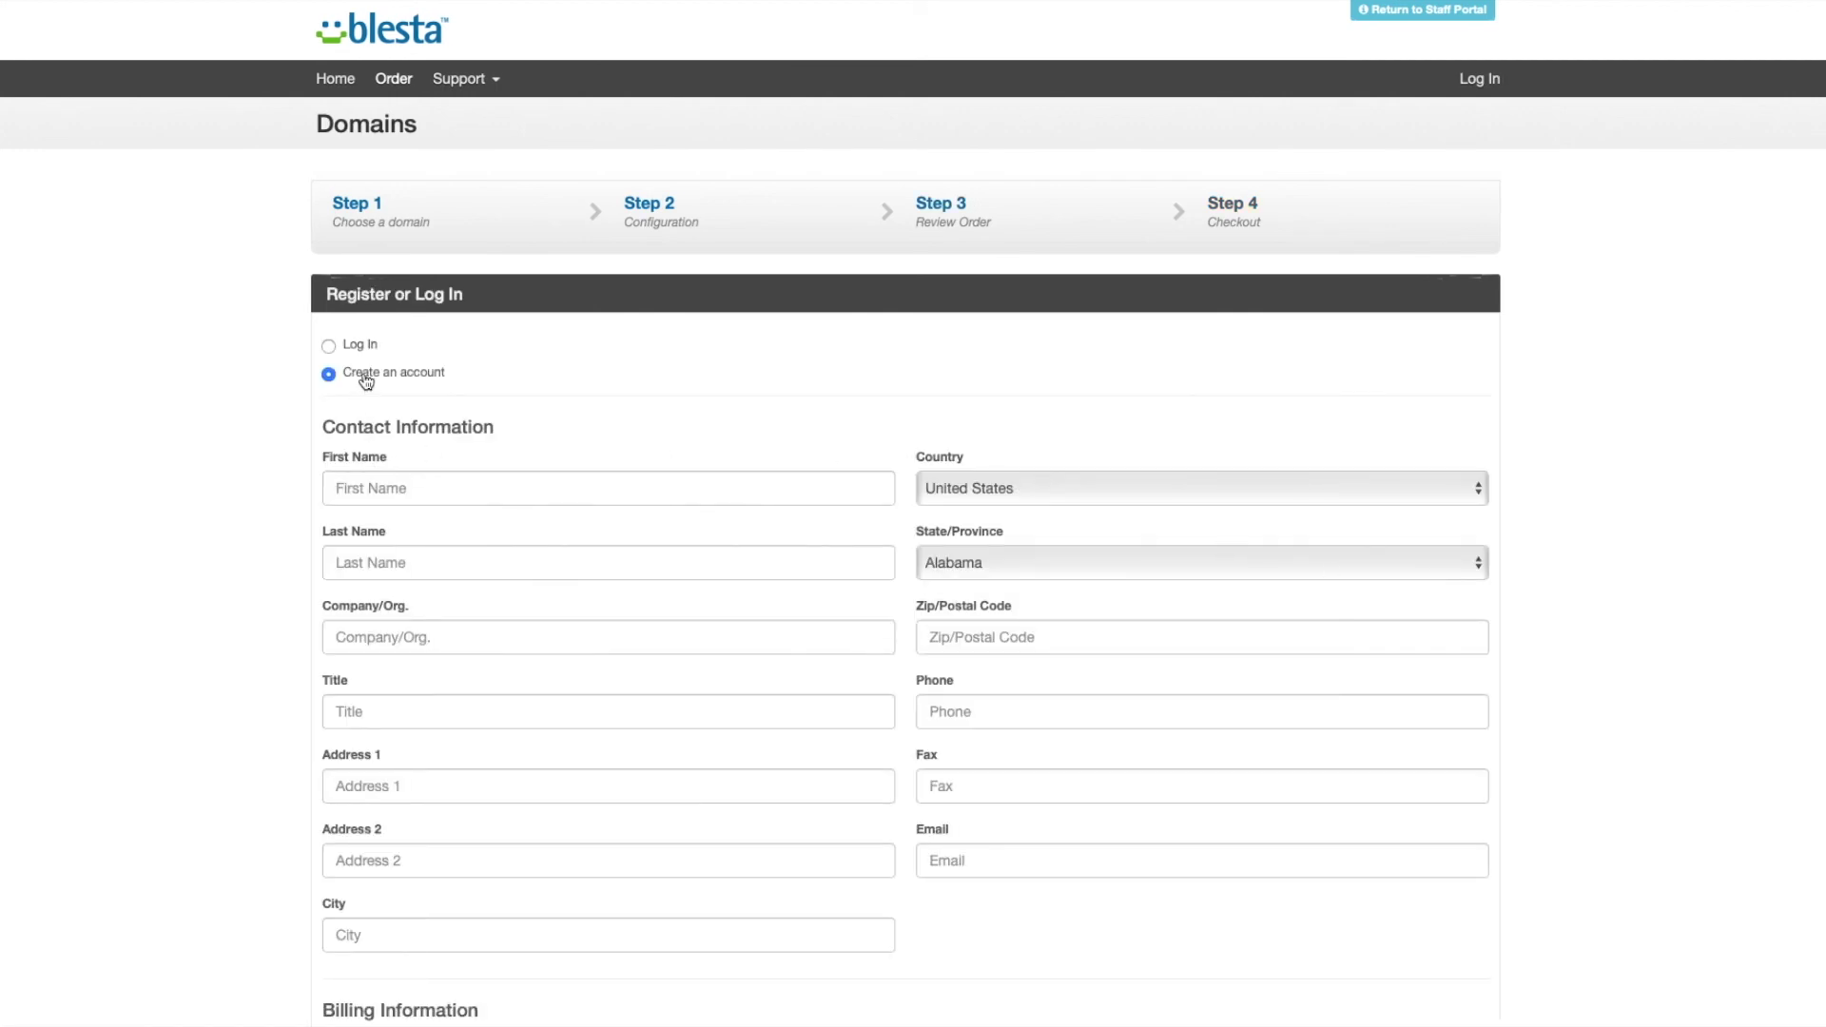
- Scroll down through the Register or Log In form and back to the top
scroll(518, 566, down, 6)
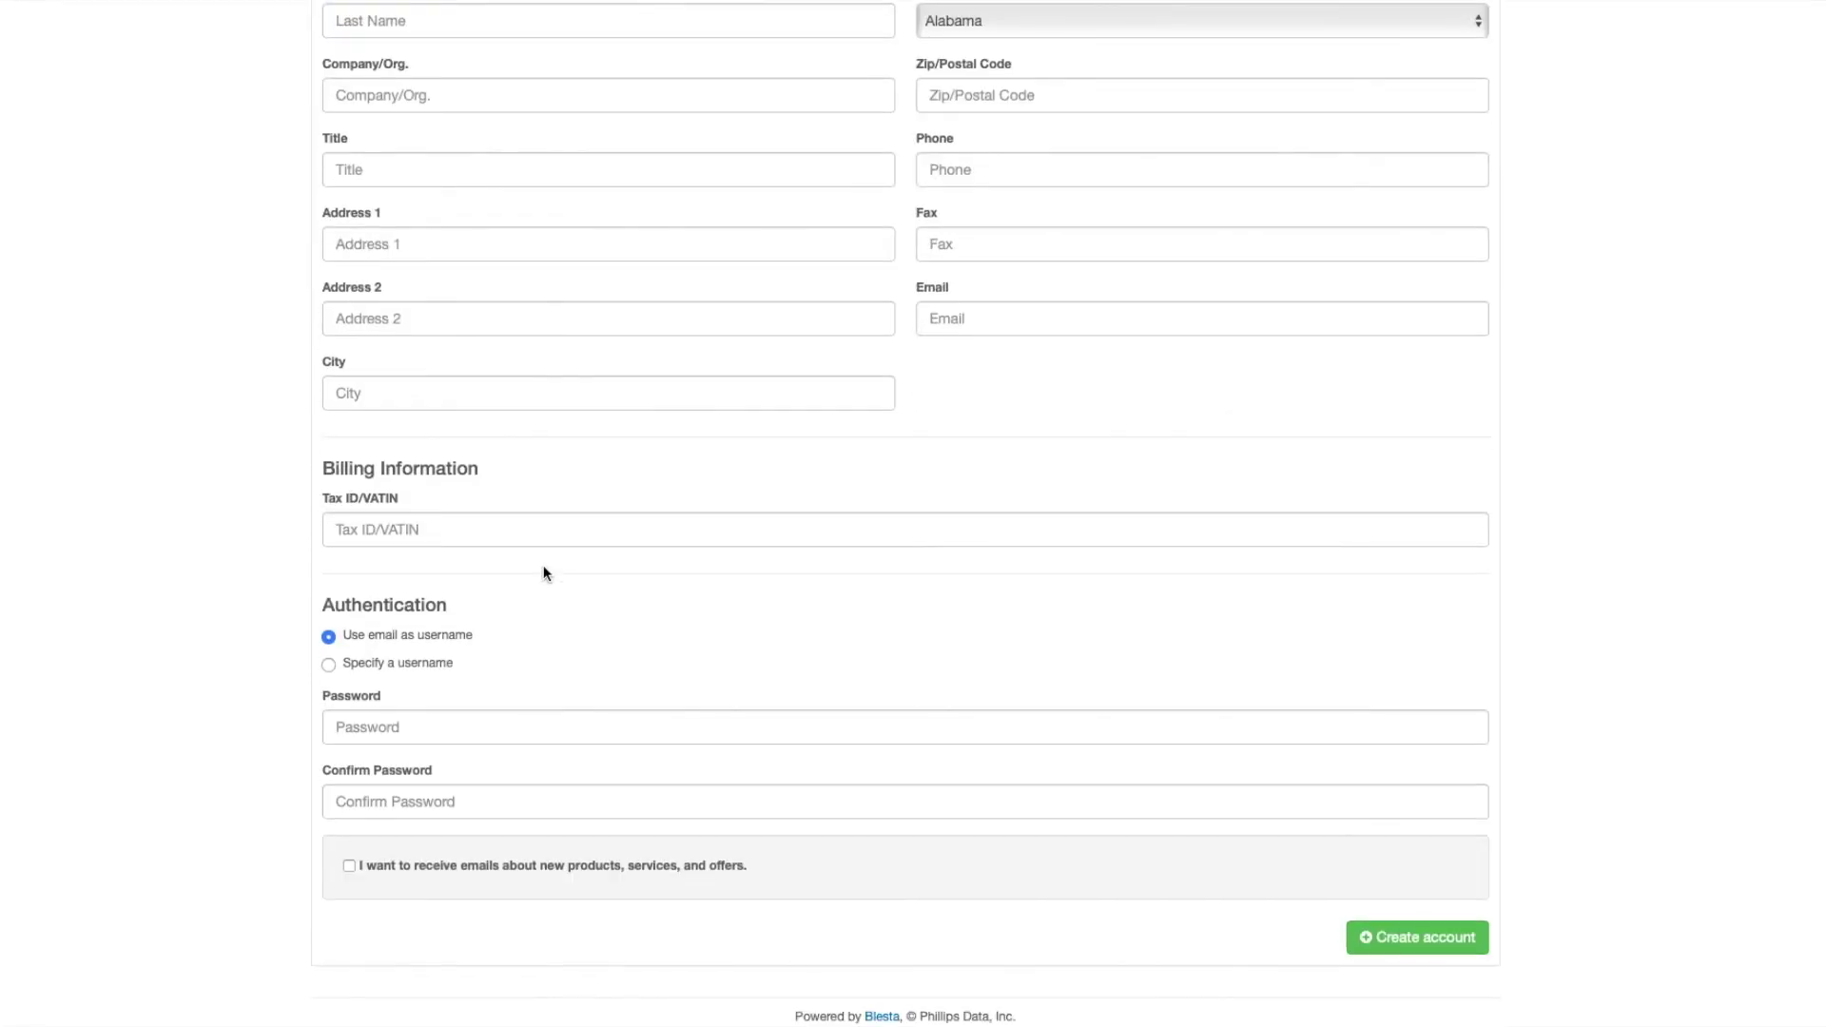
scroll(544, 569, up, 6)
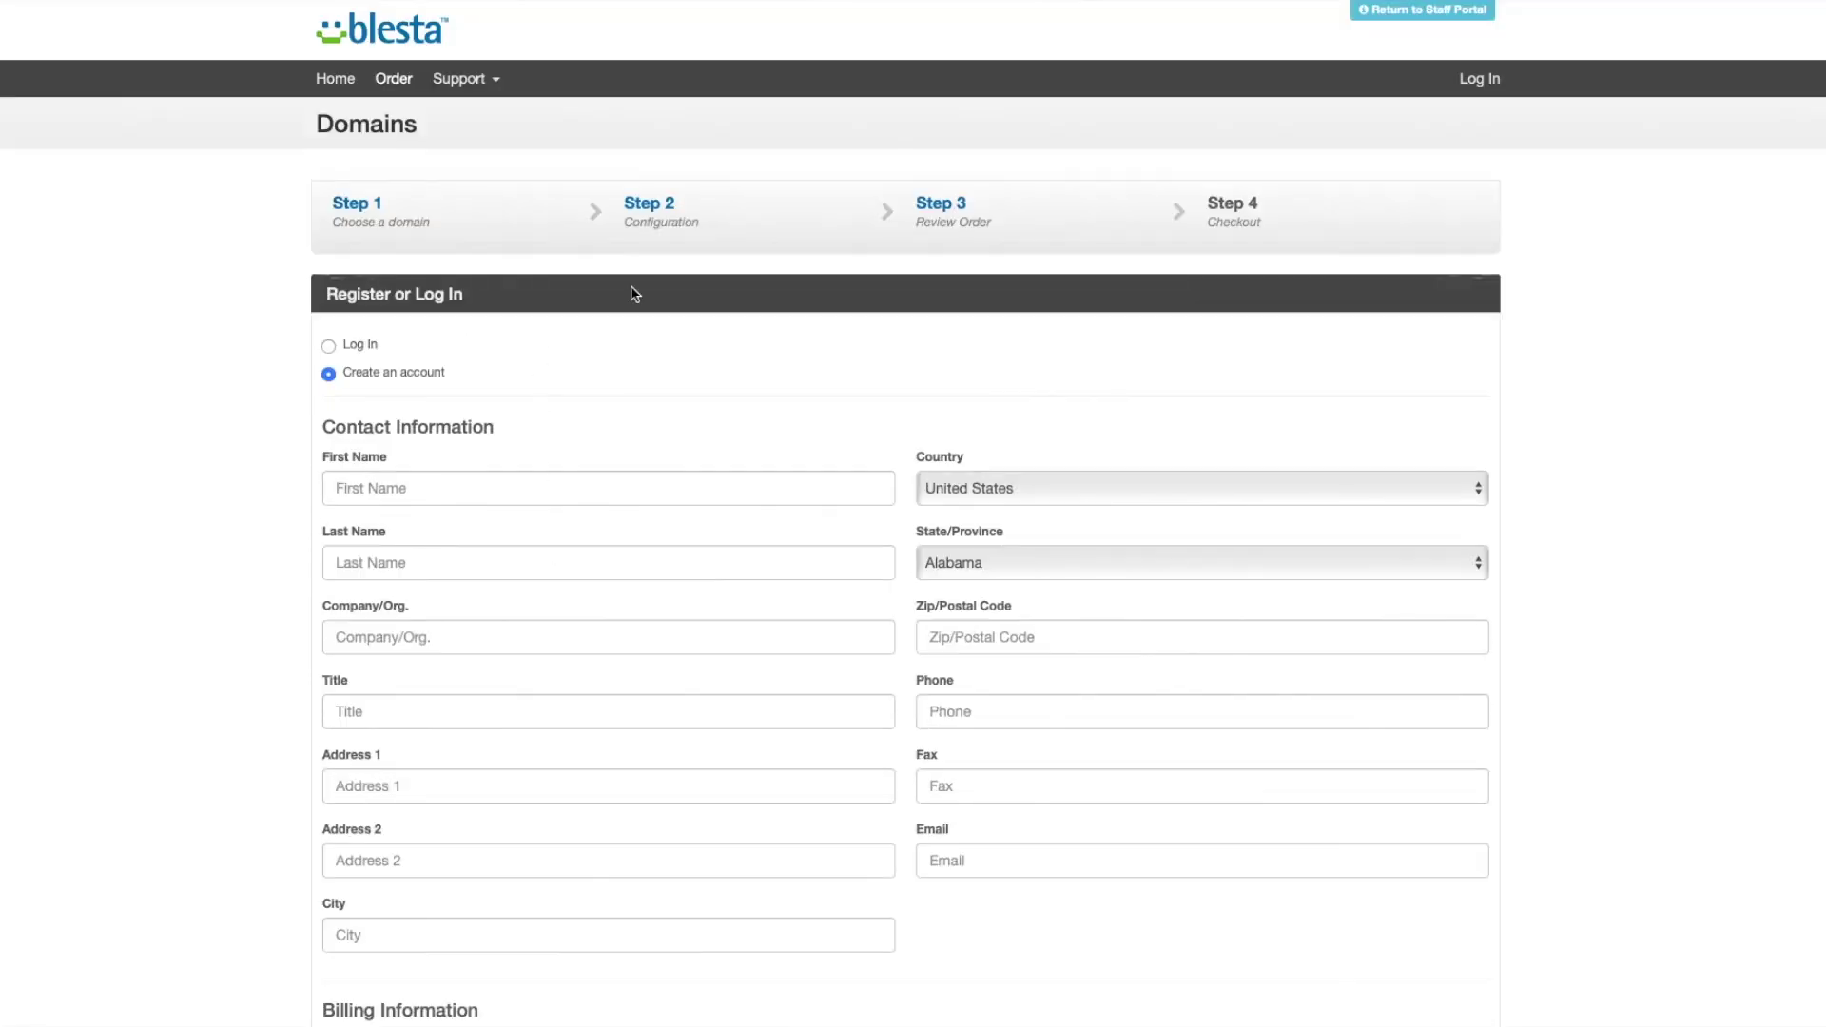